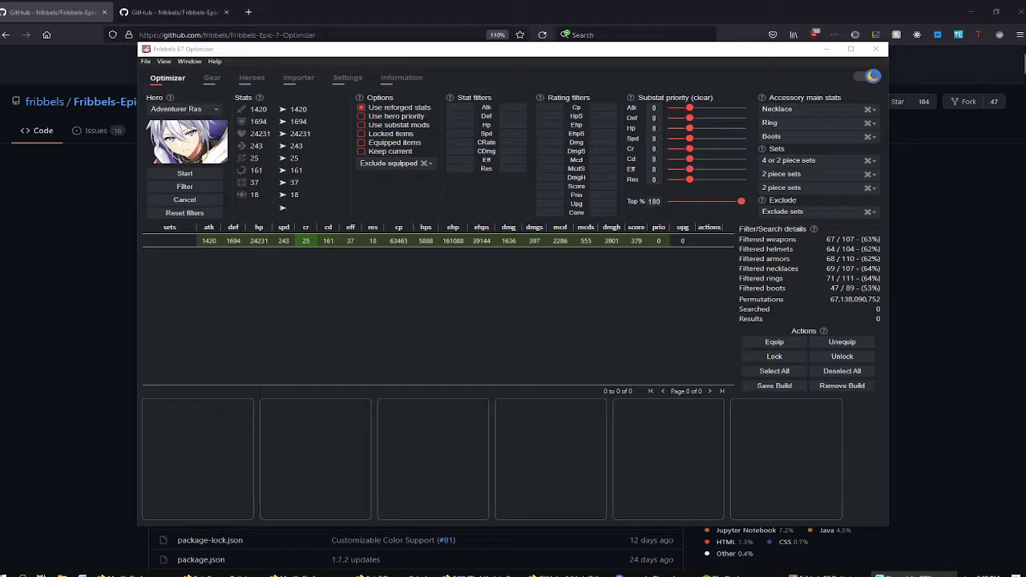
pyautogui.click(248, 77)
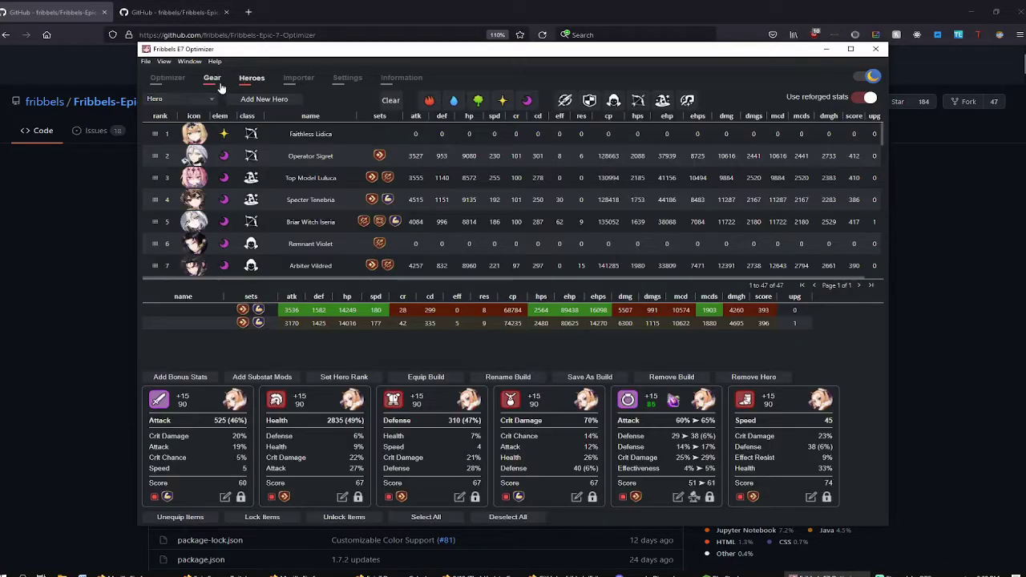
pyautogui.click(217, 83)
pyautogui.click(181, 81)
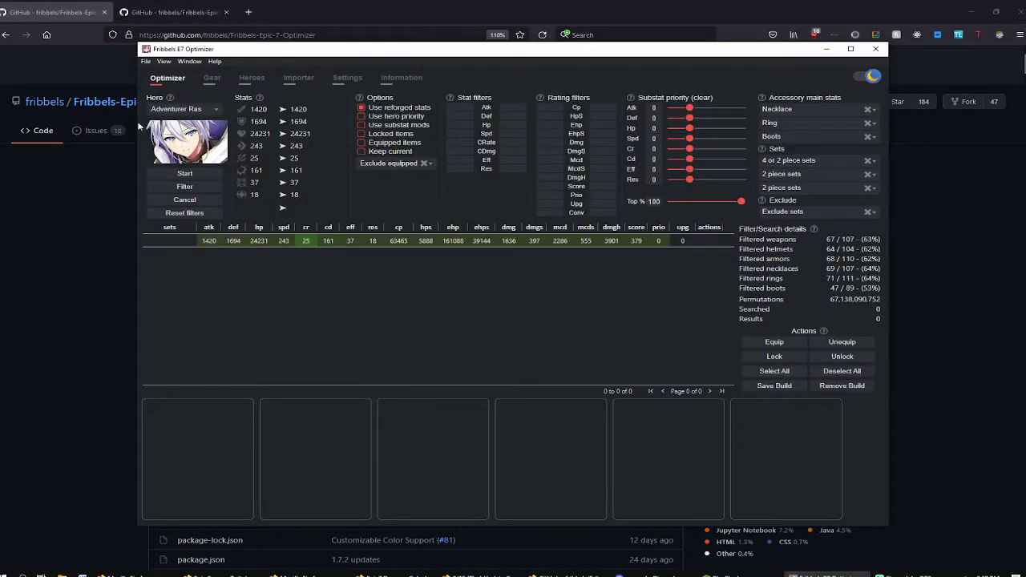
# Switch to the Fribbels-Epic-7-Optimizer GitHub page and review the README's app installation and auto importer setup instructions
pyautogui.click(910, 298)
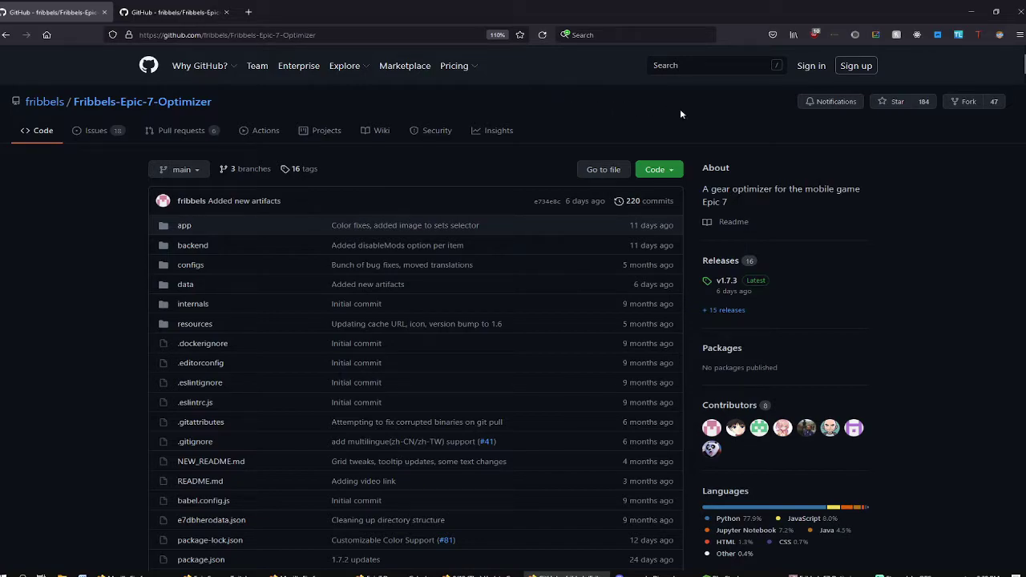
pyautogui.click(181, 12)
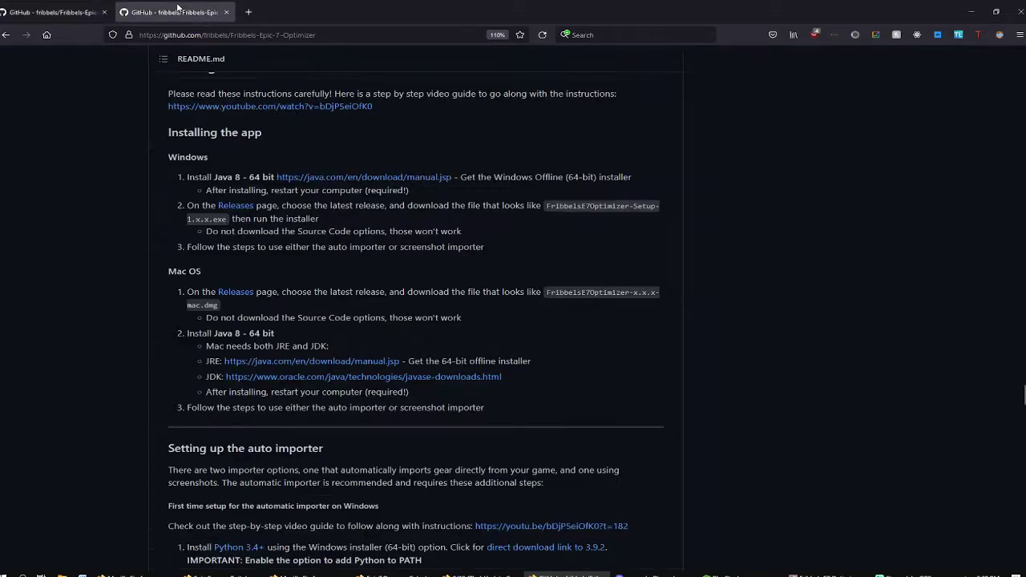
pyautogui.scroll(1, 401, 158)
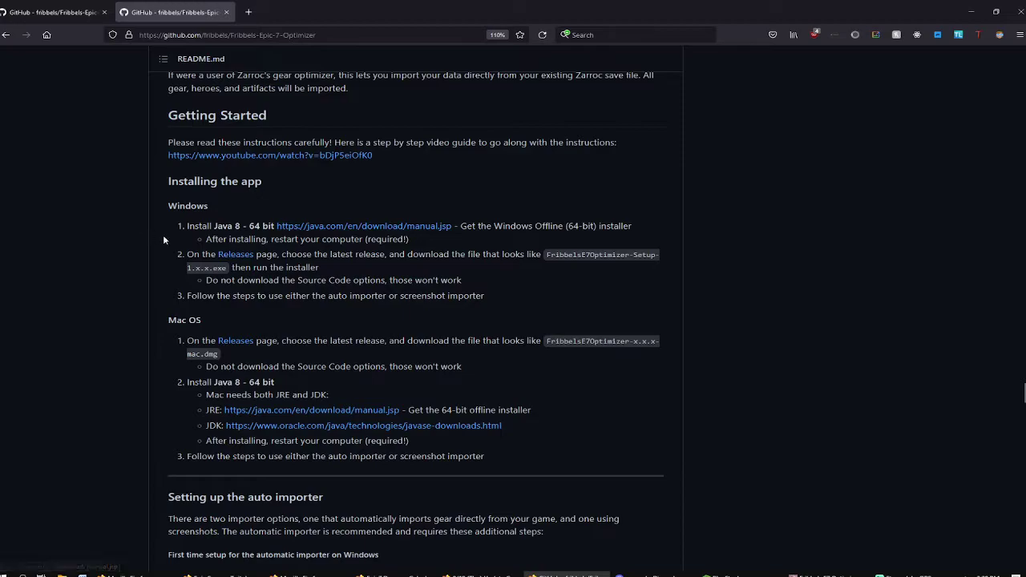
pyautogui.scroll(-3, 145, 265)
pyautogui.scroll(-1, 143, 261)
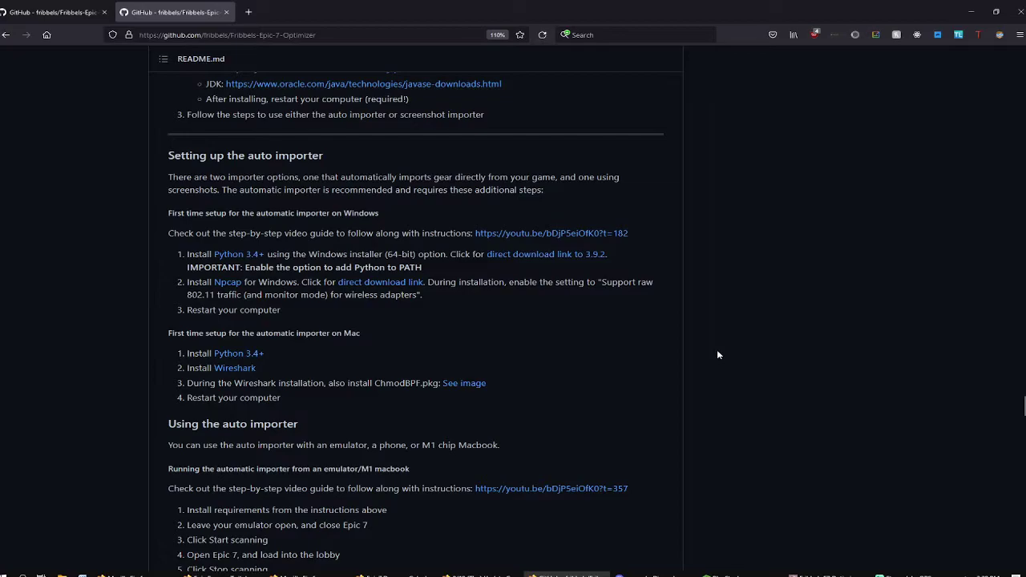
pyautogui.scroll(-1, 717, 355)
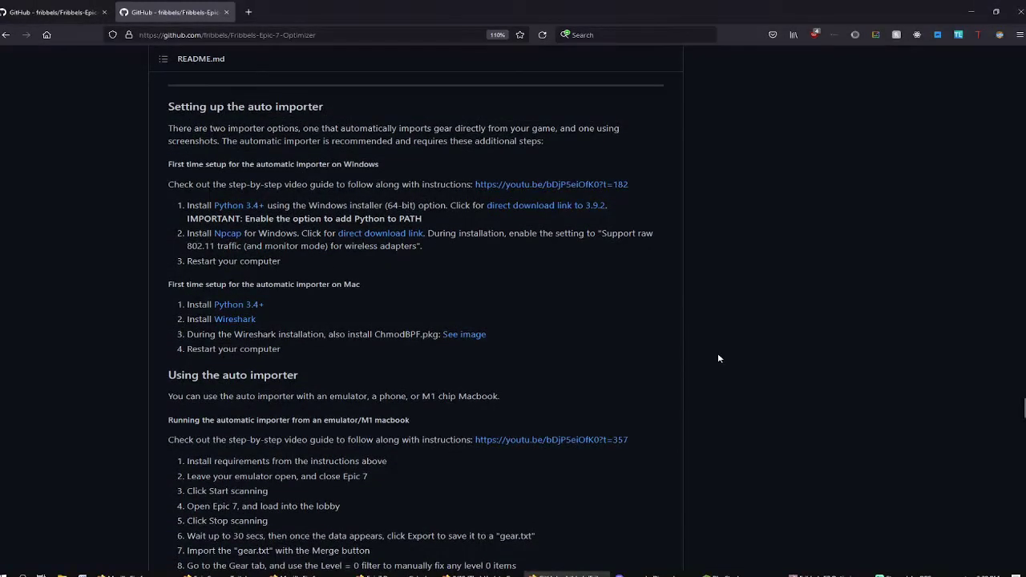
pyautogui.scroll(6, 689, 337)
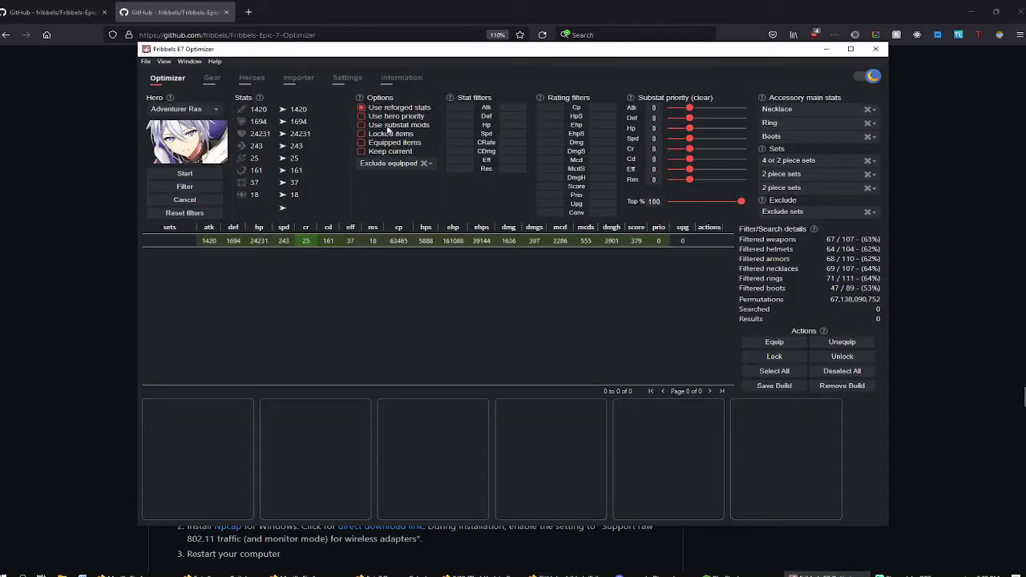
# Switch to Fribbels E7 Optimizer and open the importer section for importing heroes and gear automatically
pyautogui.click(301, 79)
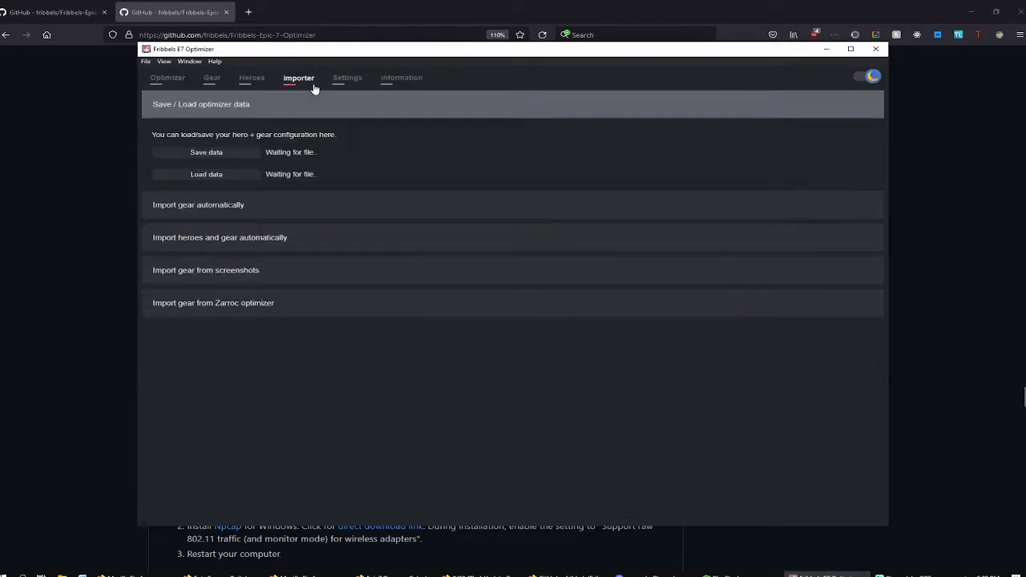
pyautogui.click(280, 237)
pyautogui.click(255, 141)
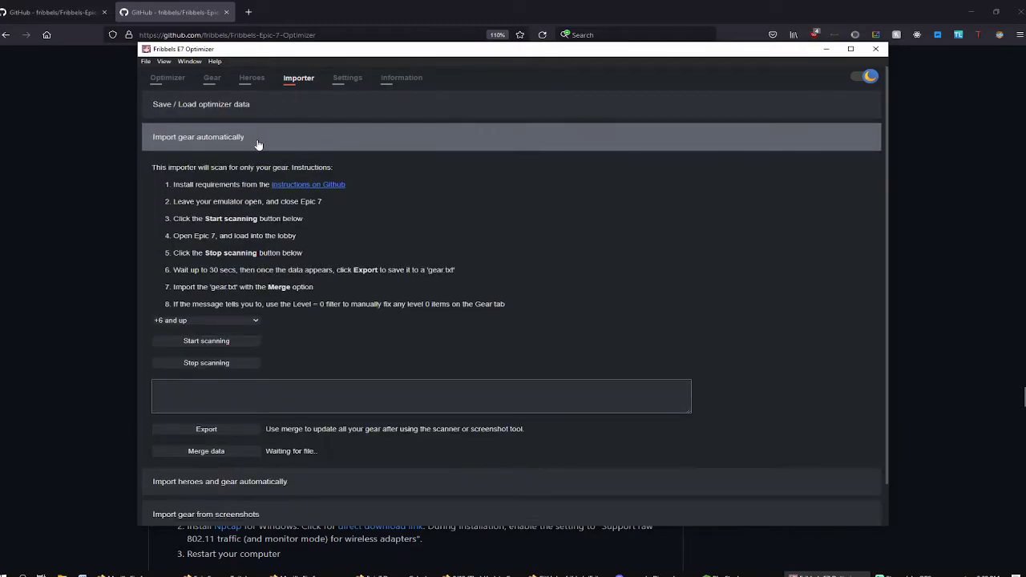
pyautogui.click(321, 484)
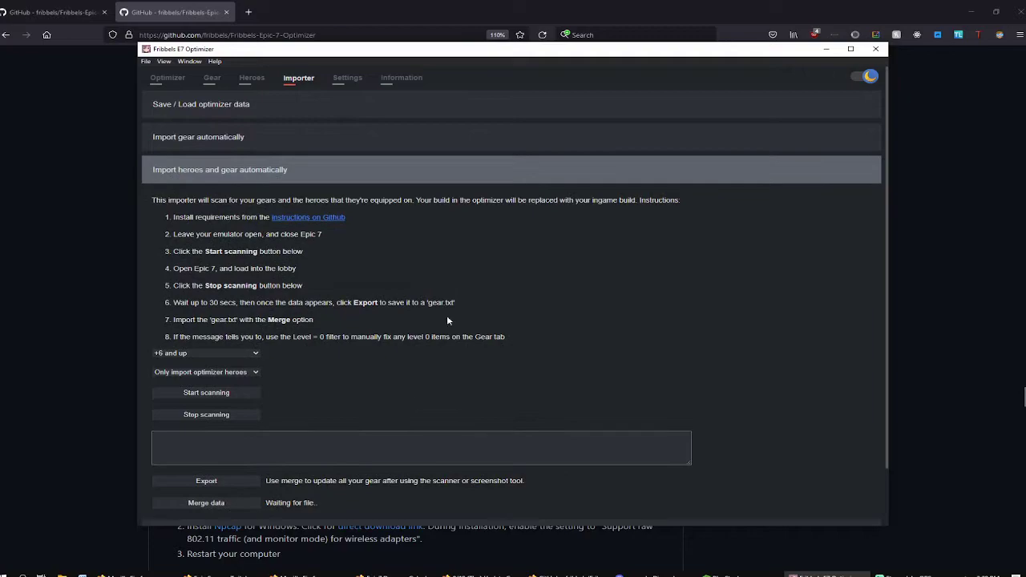
# Check the hero list and choose "Only import optimizer heroes" for the automatic hero and gear import
pyautogui.click(254, 80)
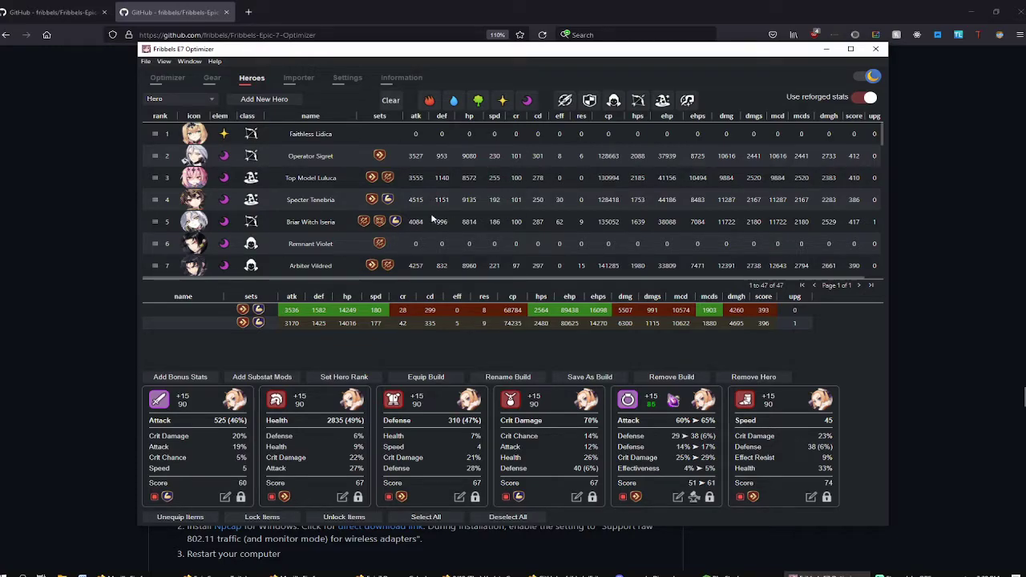
pyautogui.click(301, 78)
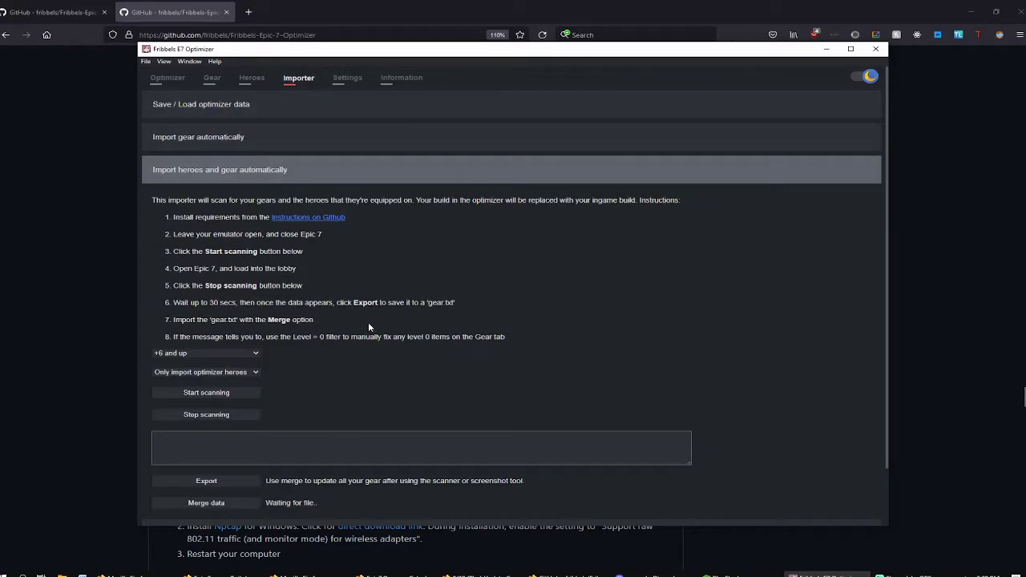
pyautogui.click(256, 373)
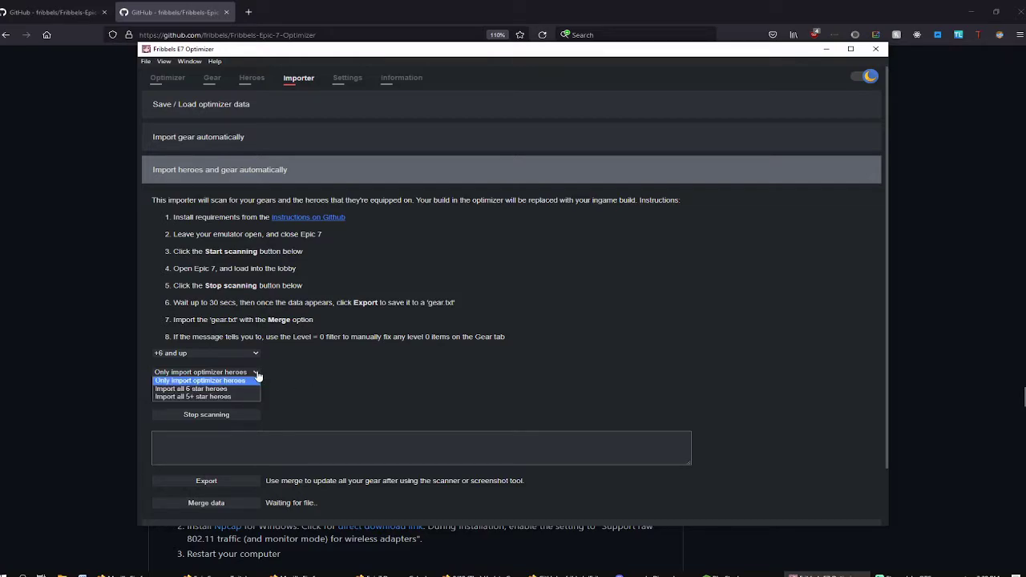
pyautogui.click(197, 382)
# Examine the heroes already in the optimizer and the selection of heroes available to add
pyautogui.click(255, 79)
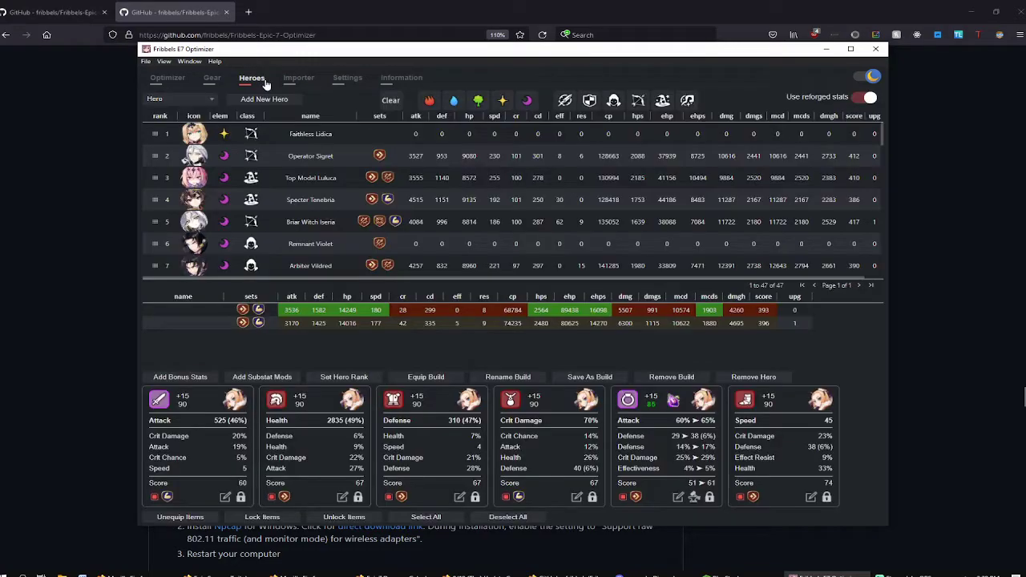
pyautogui.click(190, 102)
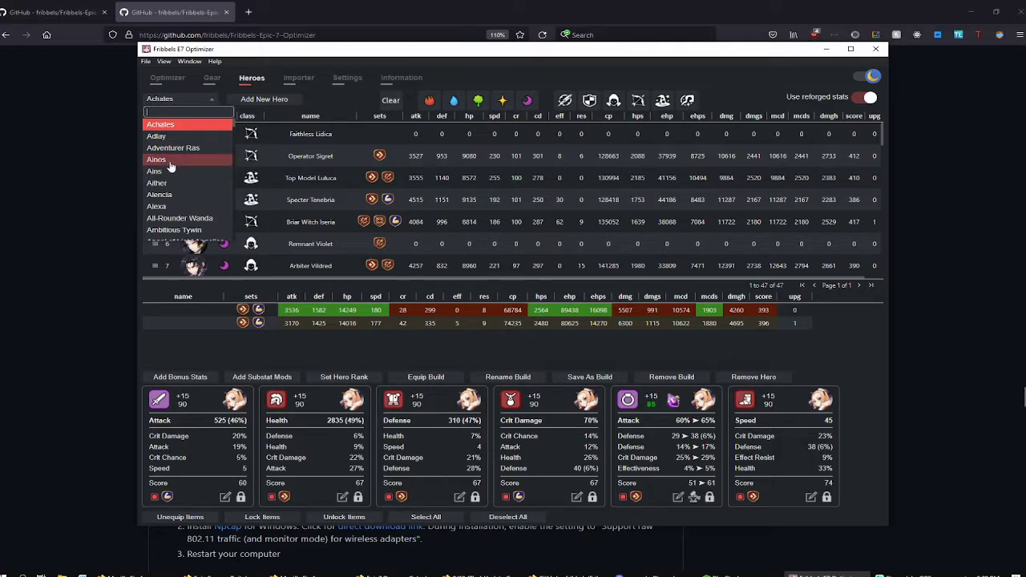
pyautogui.click(484, 82)
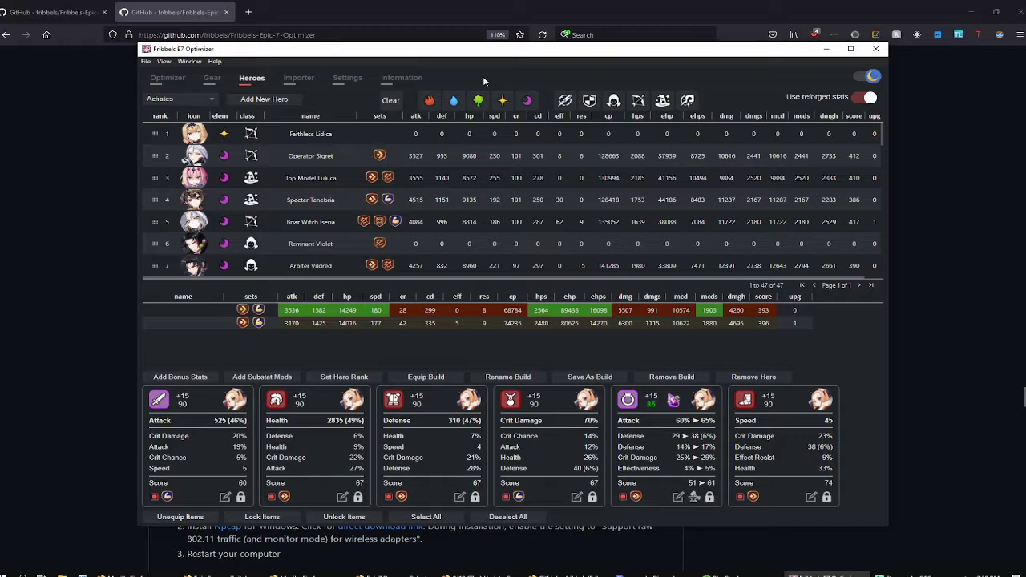
# Set the gear enhancement filter of the automatic hero and gear import to "+12 and up"
pyautogui.click(305, 79)
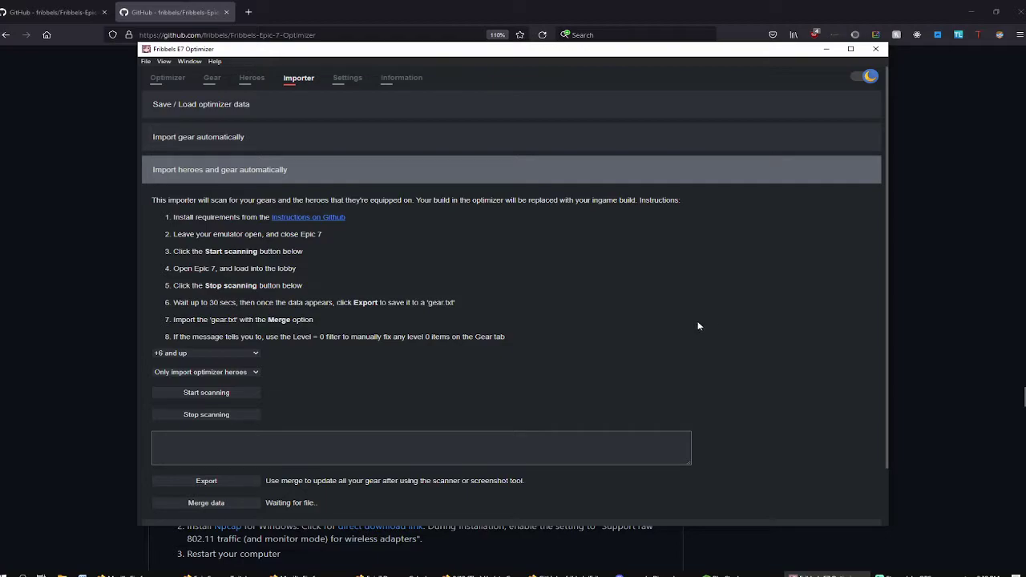
pyautogui.click(241, 353)
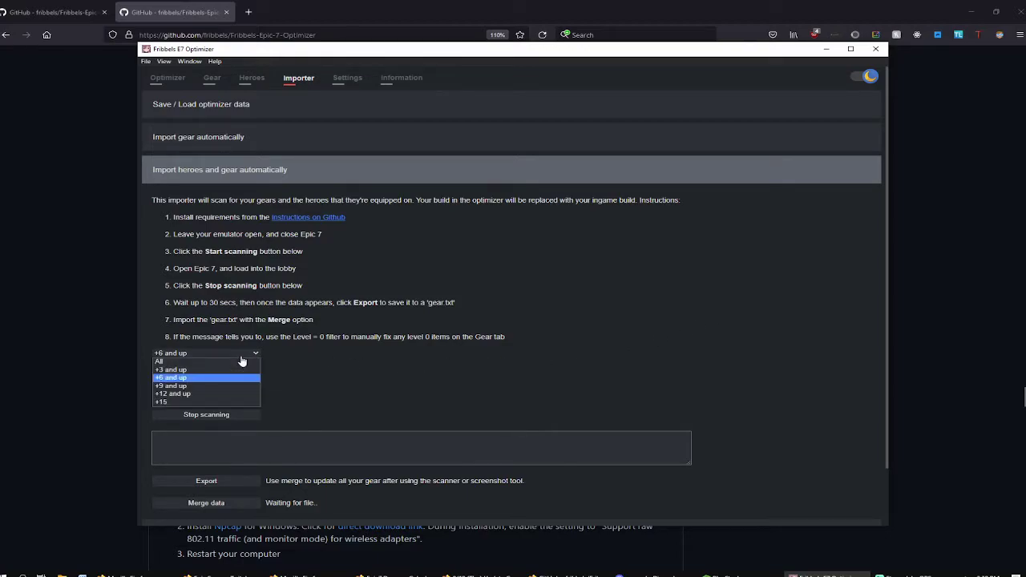
pyautogui.click(180, 393)
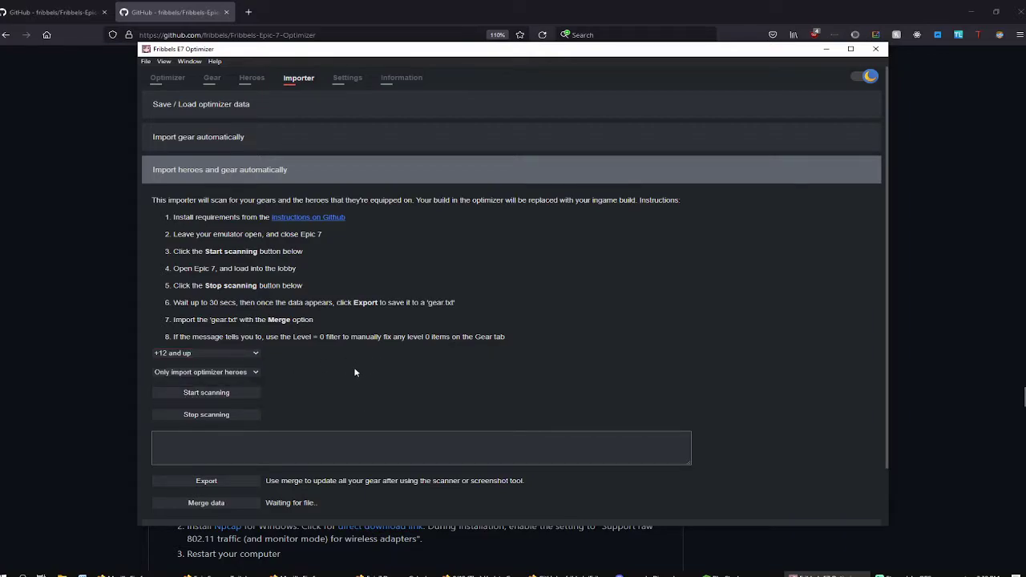
pyautogui.click(244, 355)
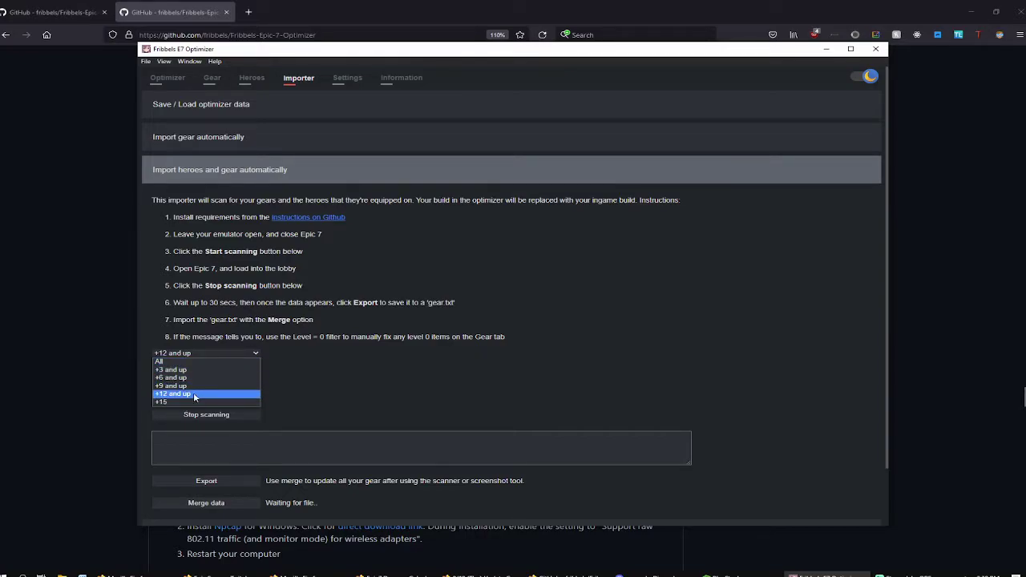
pyautogui.click(517, 377)
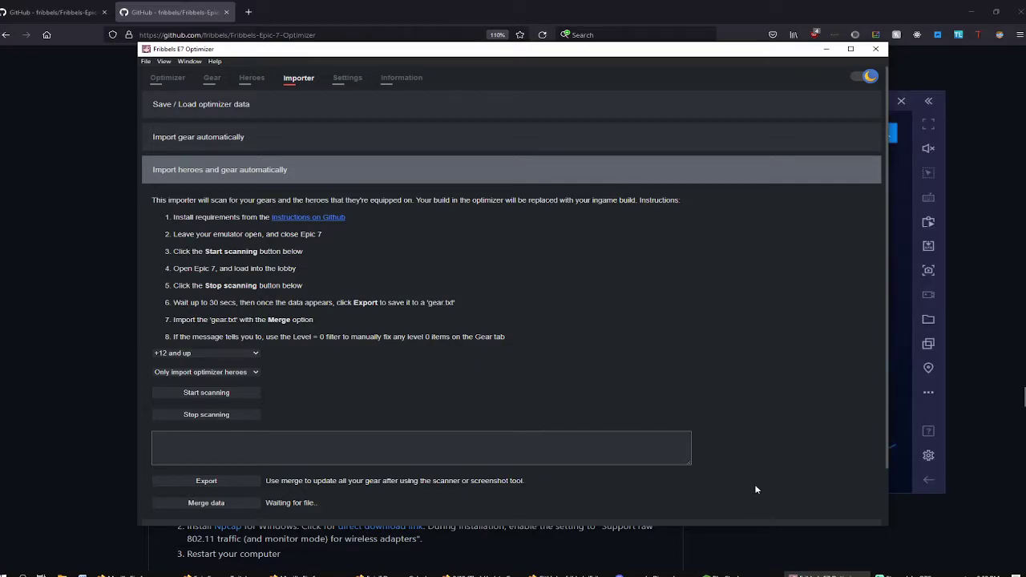
# Check that the BlueStacks emulator is open with Epic Seven closed, and start scanning in Fribbels E7 Optimizer
pyautogui.click(726, 576)
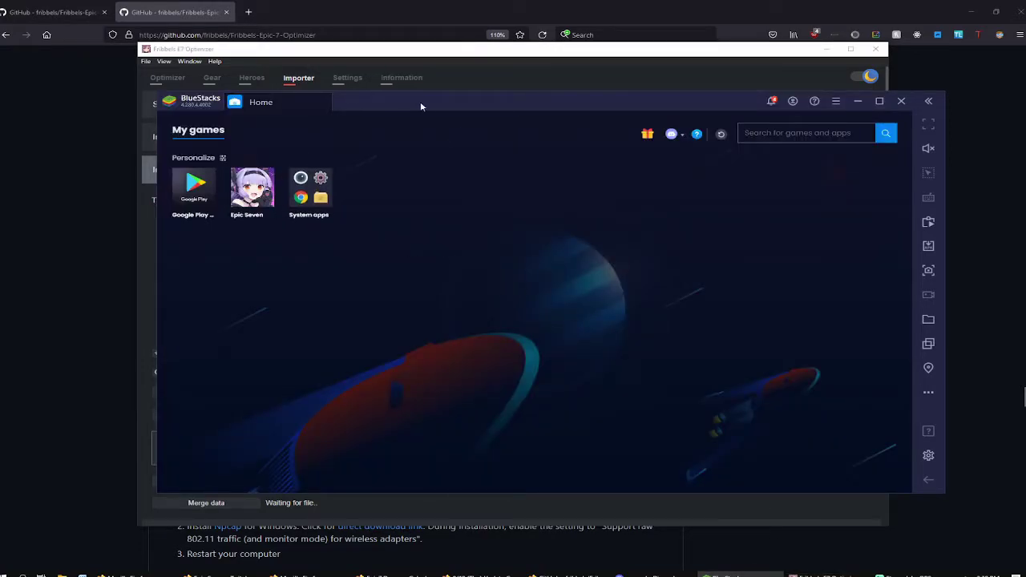
pyautogui.click(469, 511)
pyautogui.click(253, 394)
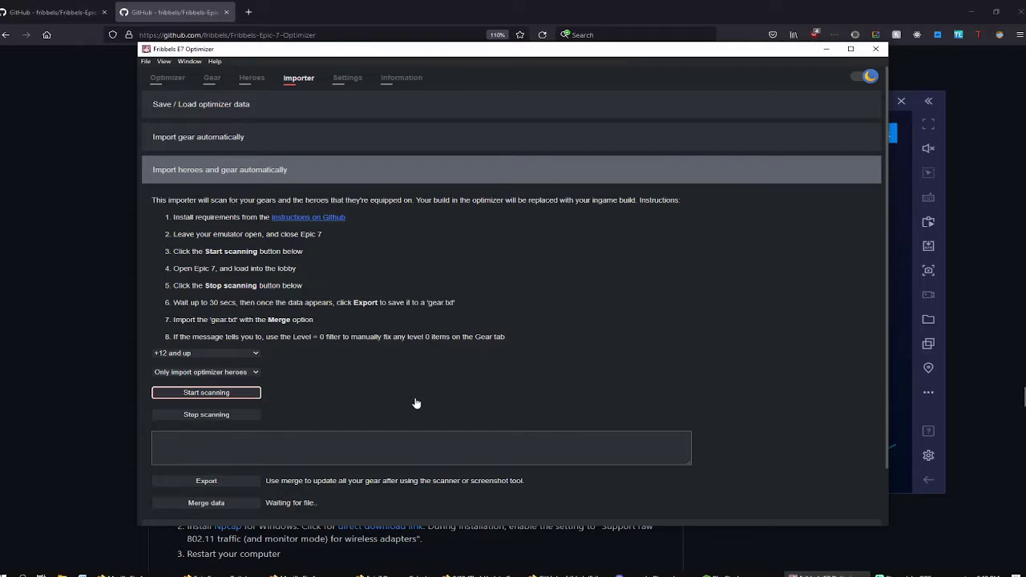
# Load Epic Seven into its lobby in BlueStacks, and return to Fribbels E7 Optimizer to stop the scan
pyautogui.click(726, 576)
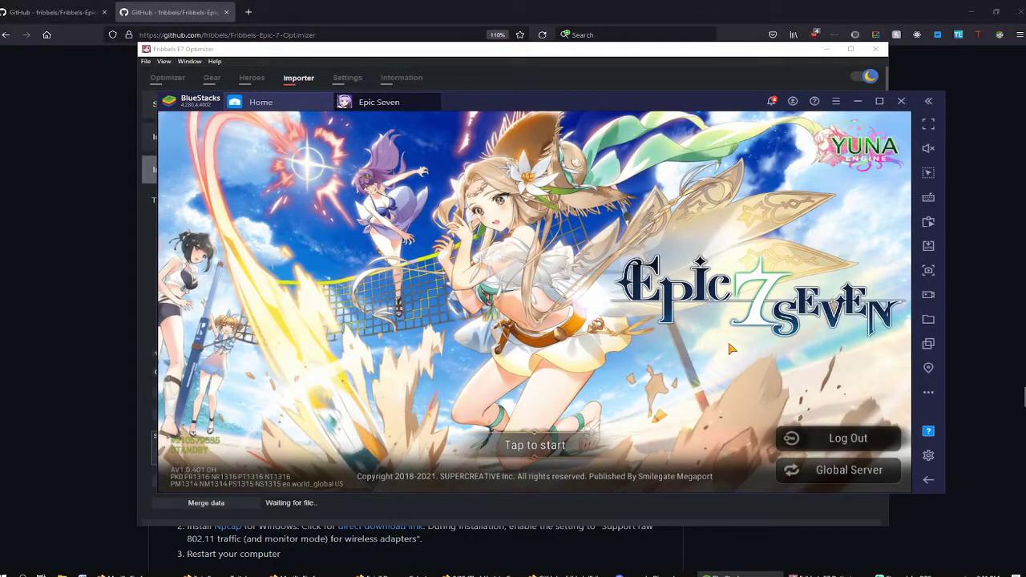
pyautogui.click(729, 346)
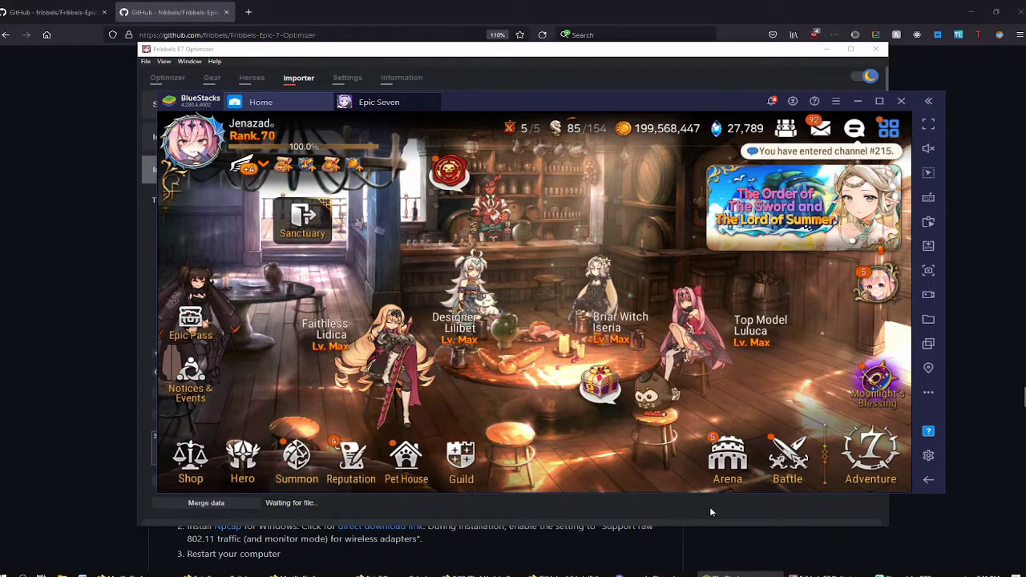
pyautogui.click(710, 512)
pyautogui.click(236, 416)
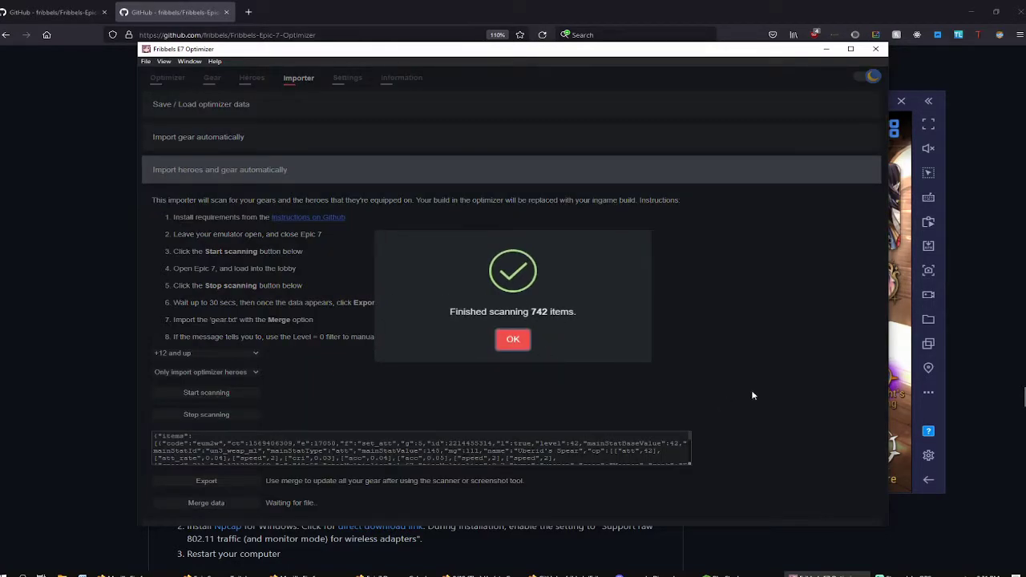
pyautogui.click(514, 341)
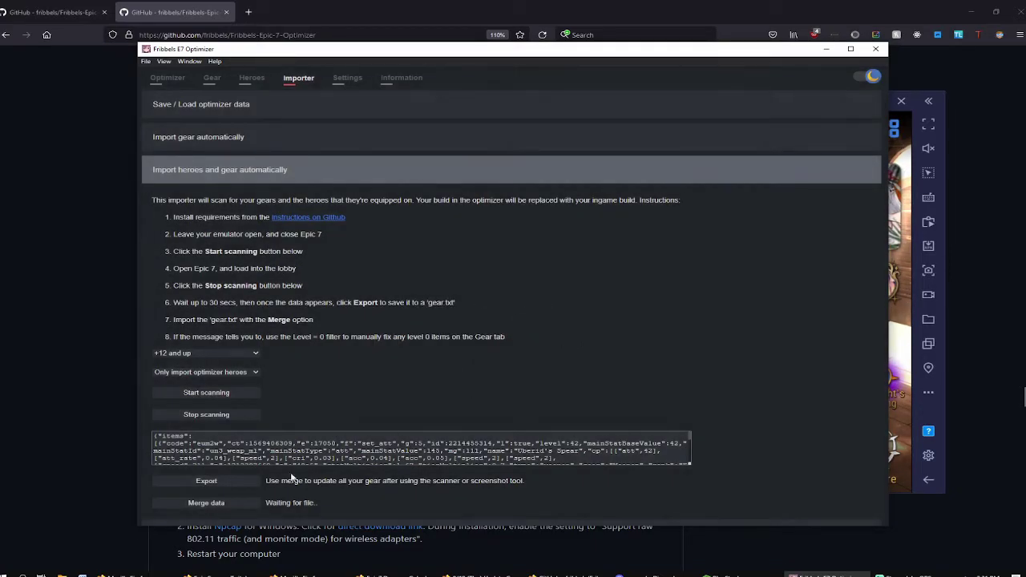
# Export the scanned data to gear.txt in the FribbelsOptimizerSaves folder, replacing the existing file
pyautogui.click(234, 485)
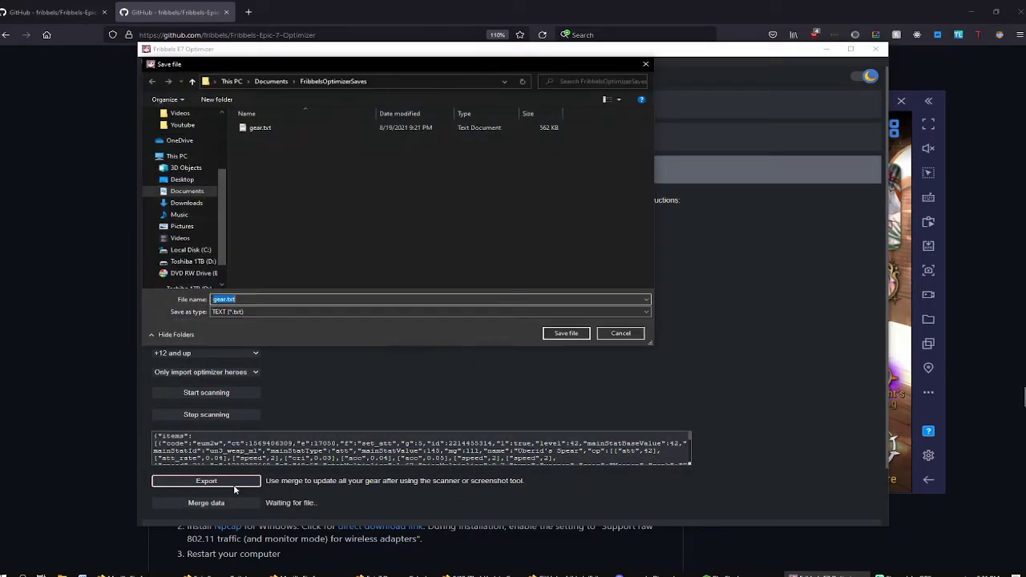
pyautogui.click(564, 334)
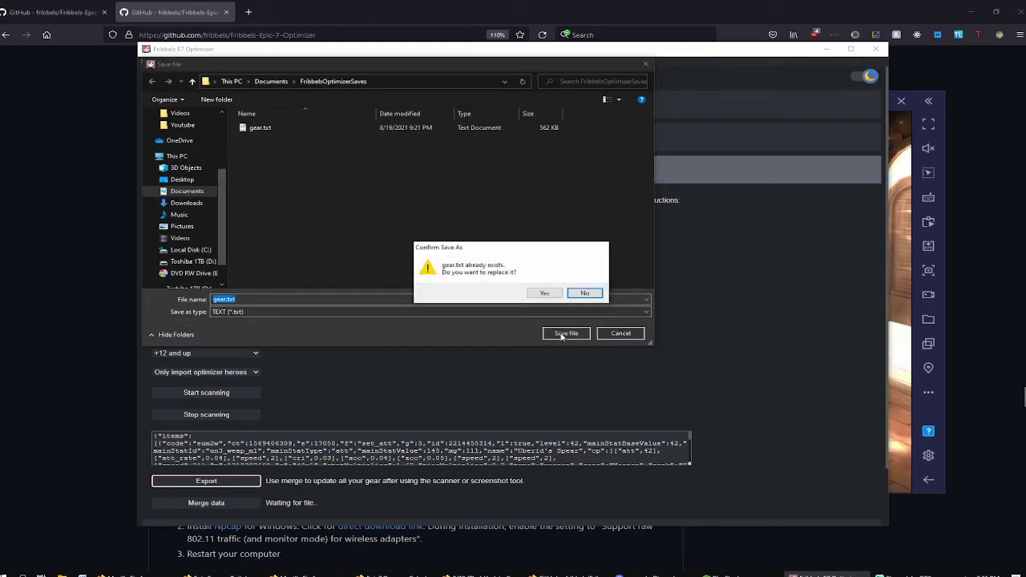
pyautogui.click(540, 294)
# Open the file selection for merging the exported gear data and cancel it without loading gear.txt
pyautogui.click(218, 504)
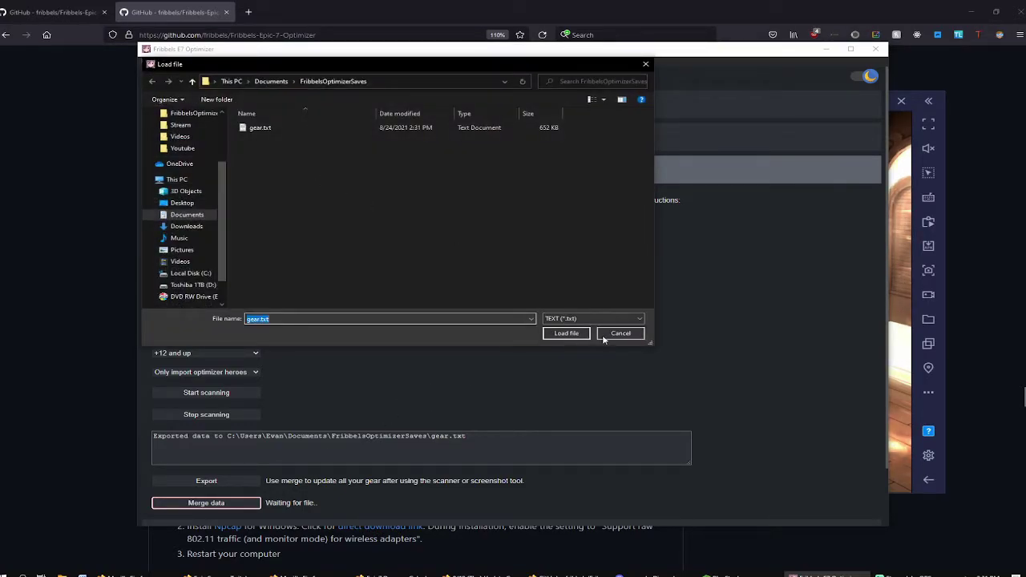
pyautogui.click(620, 333)
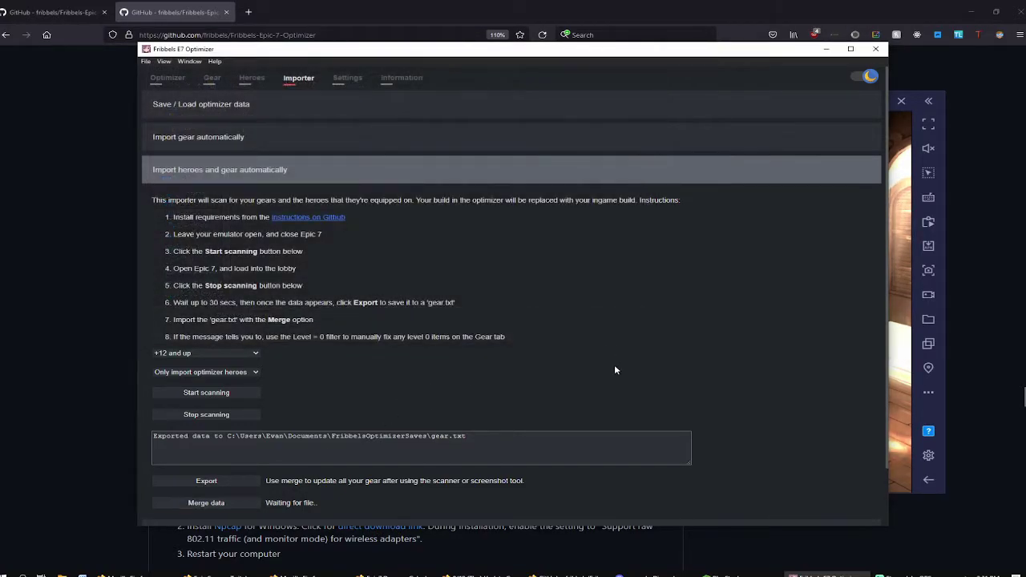
# Examine the optimizer's hero list through to its last entries
pyautogui.click(247, 90)
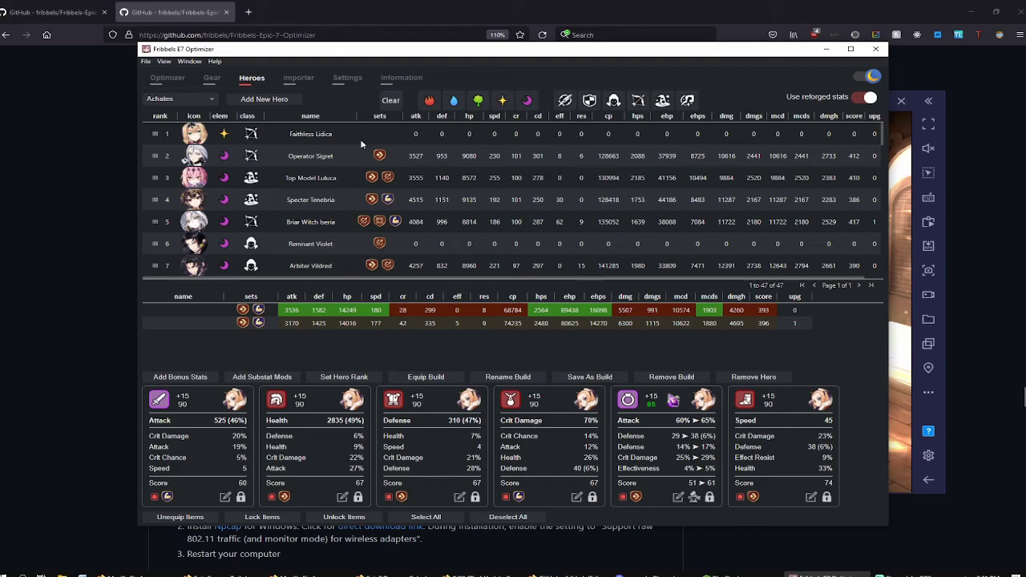
pyautogui.click(214, 87)
pyautogui.click(251, 78)
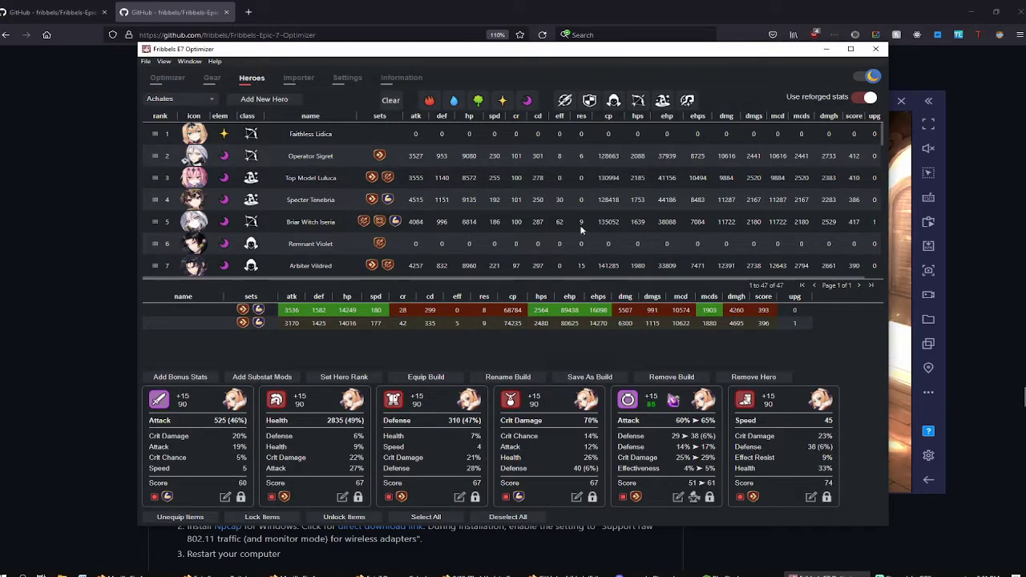
pyautogui.scroll(-10, 553, 222)
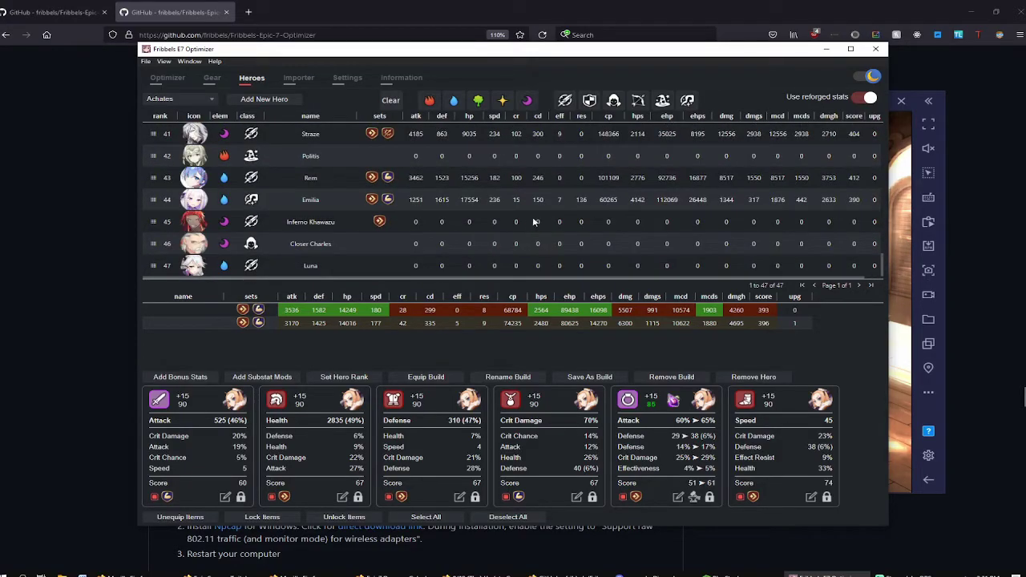
# Rank the gear table by Score, by dScore and by sScore, examining the highest-ranked item for the first two
pyautogui.scroll(4, 430, 181)
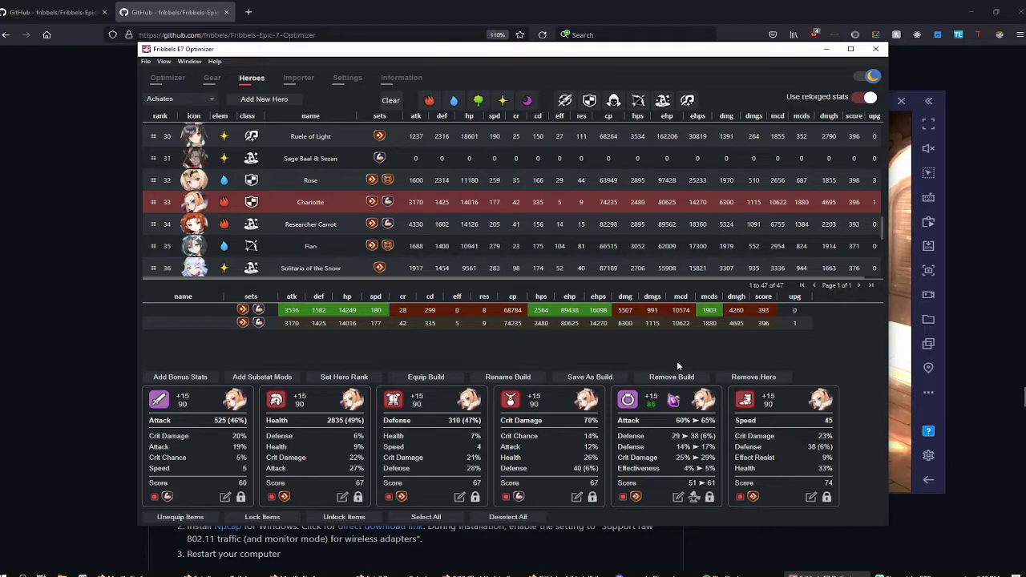
pyautogui.click(212, 78)
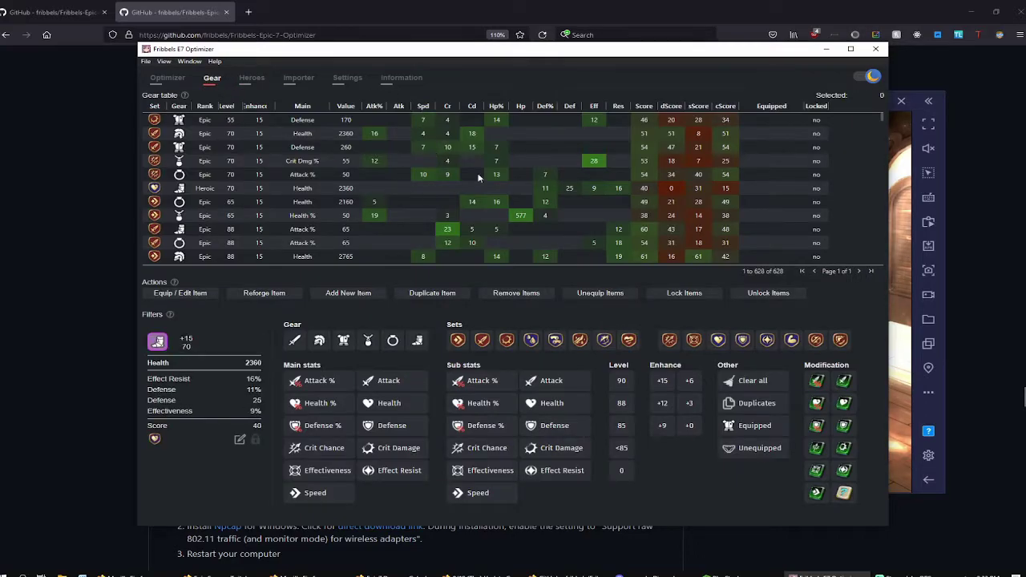
pyautogui.click(643, 107)
pyautogui.click(642, 122)
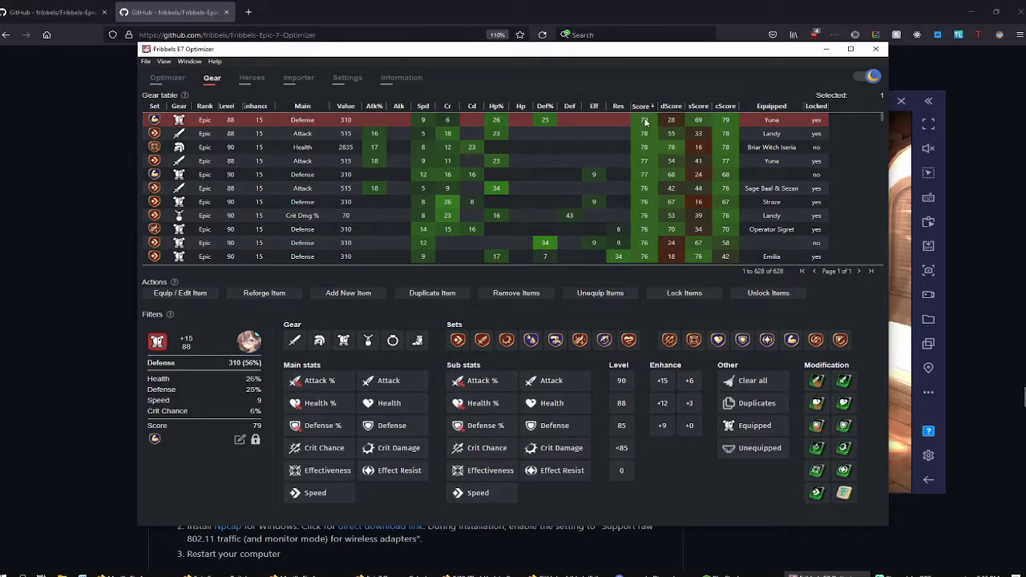
pyautogui.click(672, 106)
pyautogui.click(626, 118)
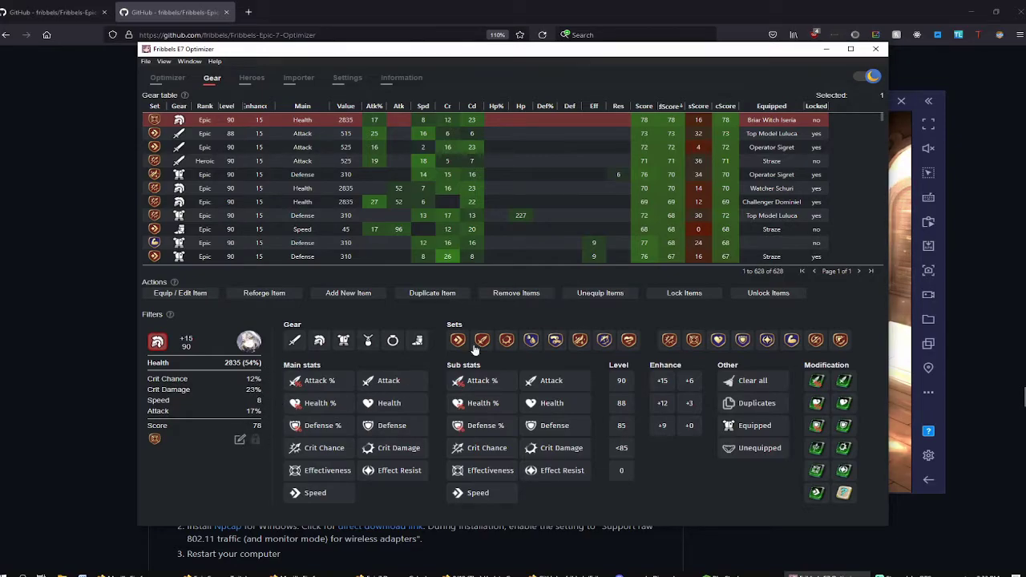
pyautogui.click(697, 106)
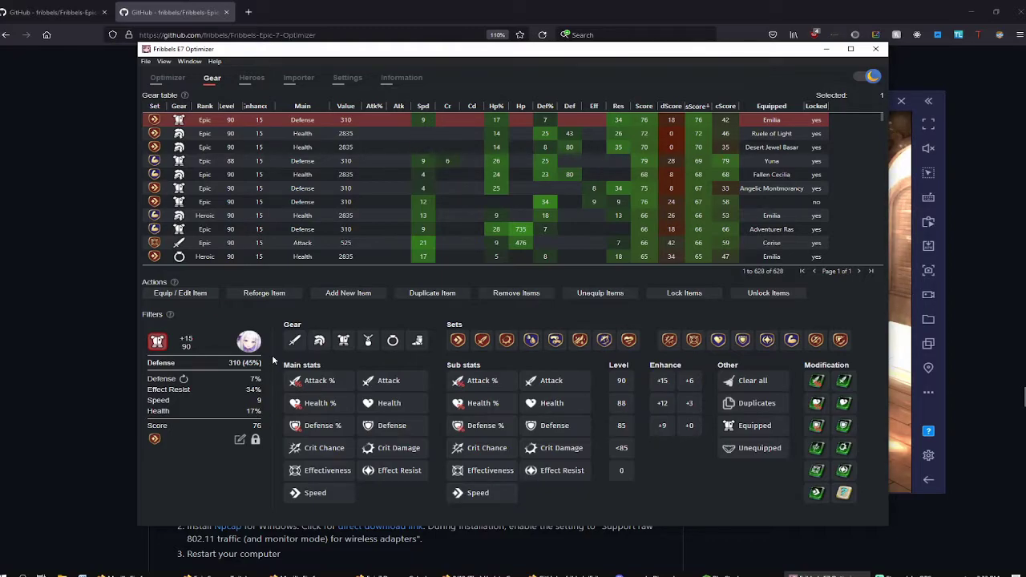
# Choose Charlotte as the hero to optimize
pyautogui.click(180, 81)
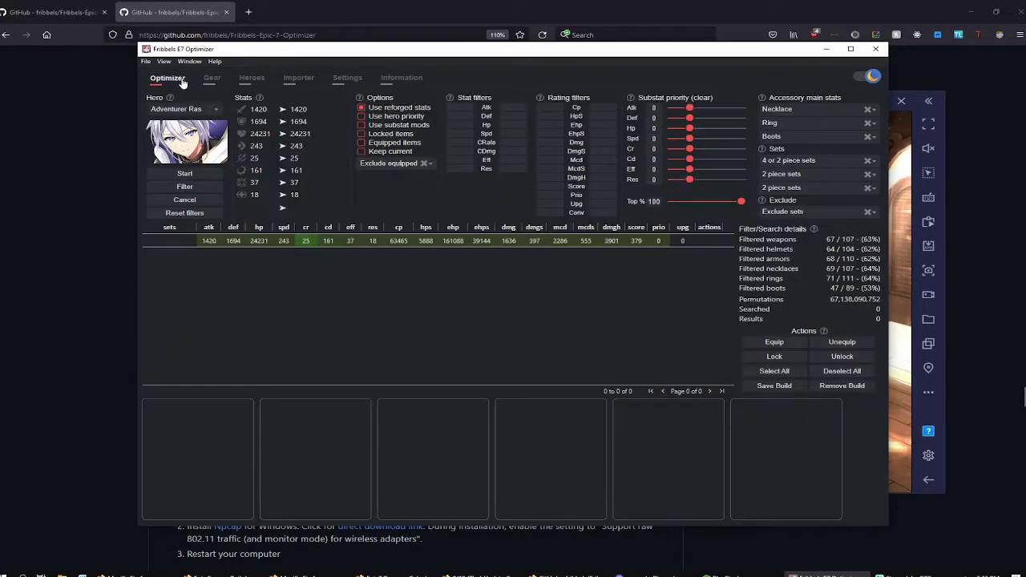
pyautogui.click(215, 109)
pyautogui.click(390, 187)
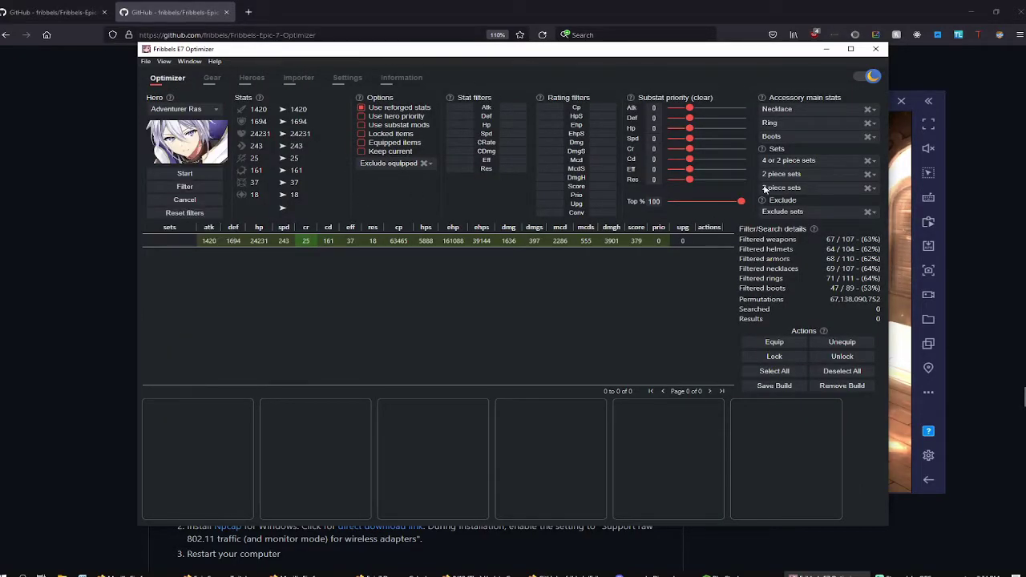
pyautogui.click(201, 112)
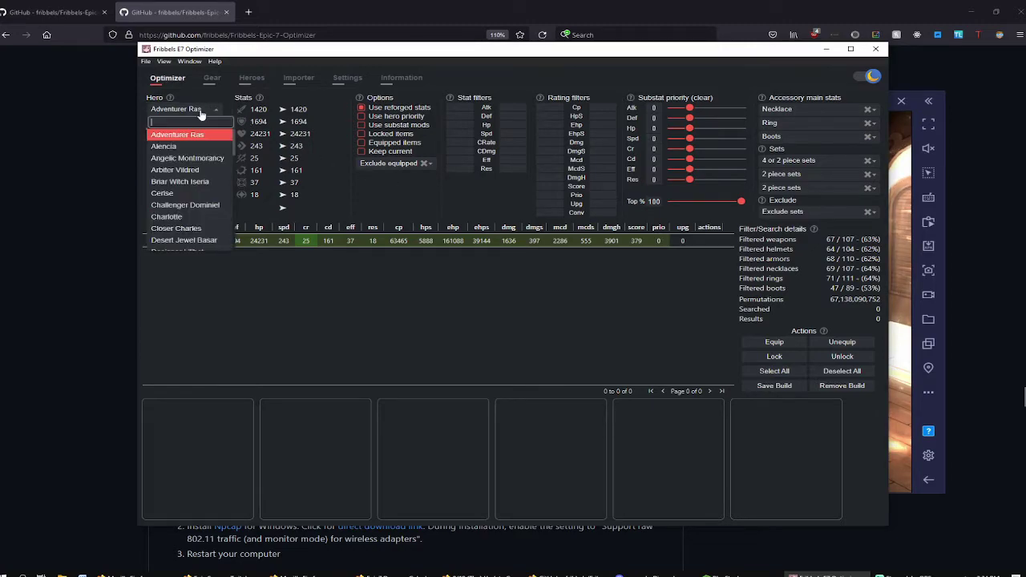
pyautogui.write('charlo')
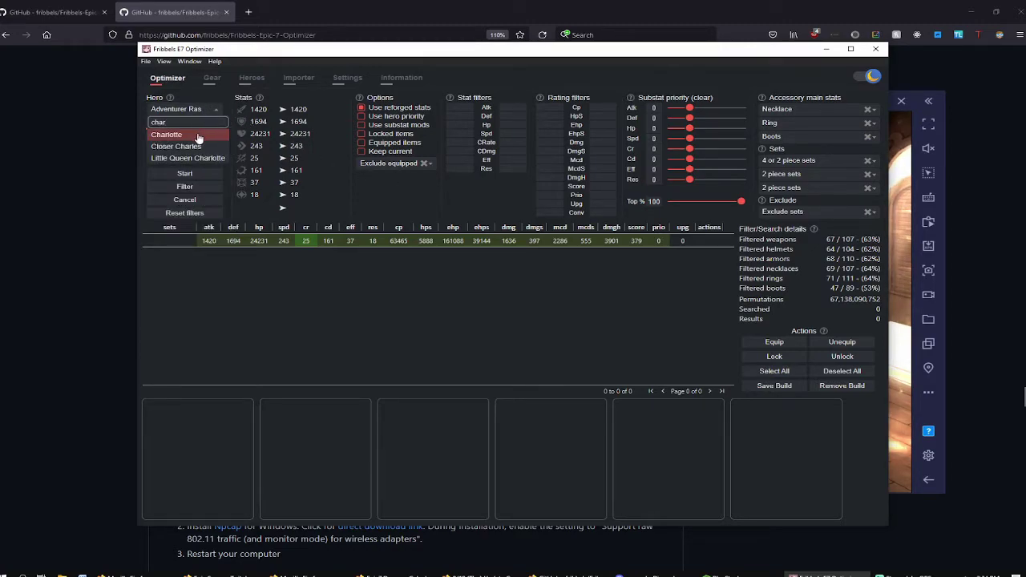
pyautogui.press('Return')
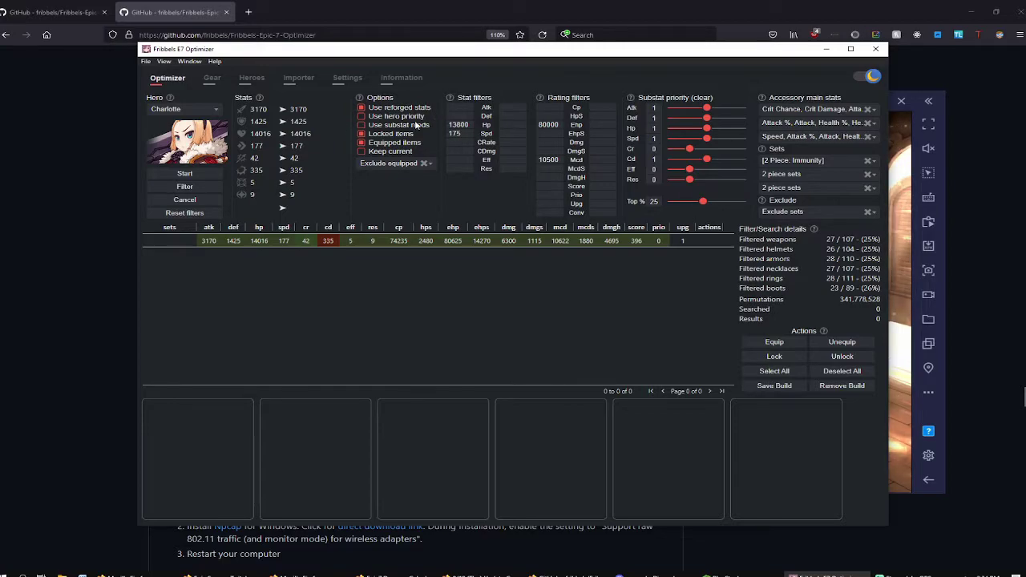
# Examine the top of the hero ranking and view the saved builds and equipped gear of Briar Witch Iseria
pyautogui.click(252, 78)
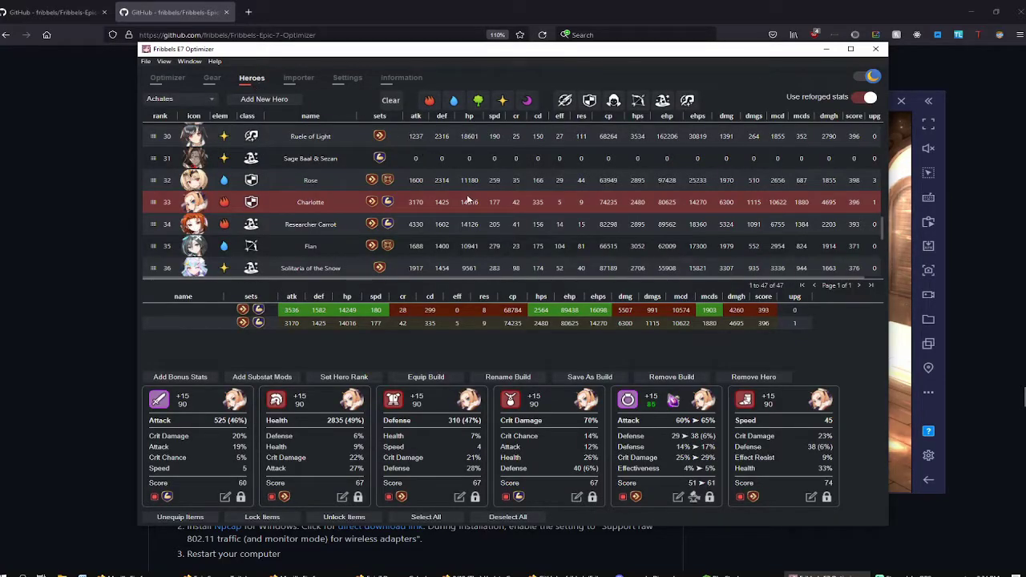
pyautogui.scroll(8, 455, 210)
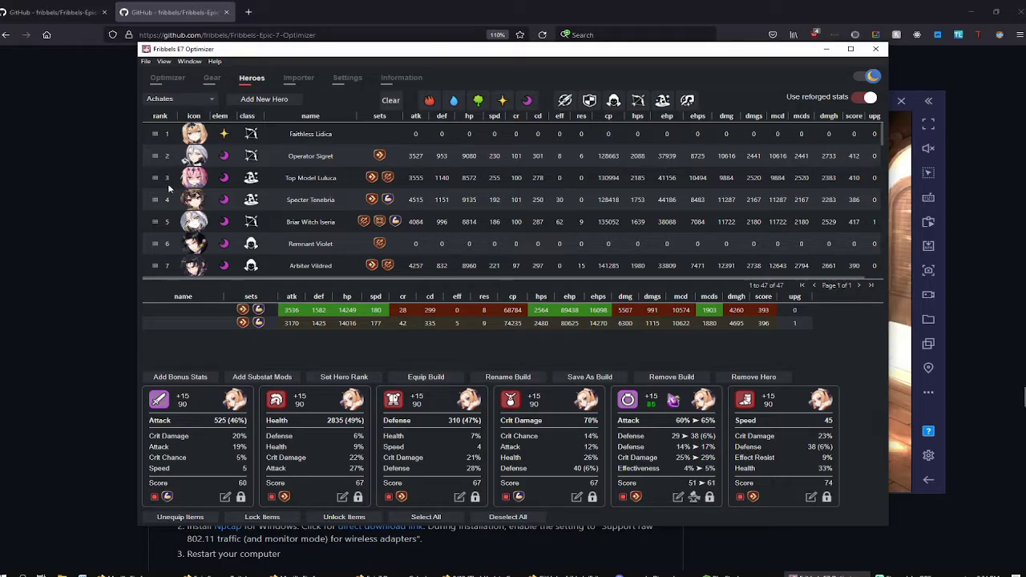
pyautogui.moveTo(155, 223)
pyautogui.mouseDown()
pyautogui.moveTo(154, 187)
pyautogui.moveTo(155, 222)
pyautogui.mouseUp()
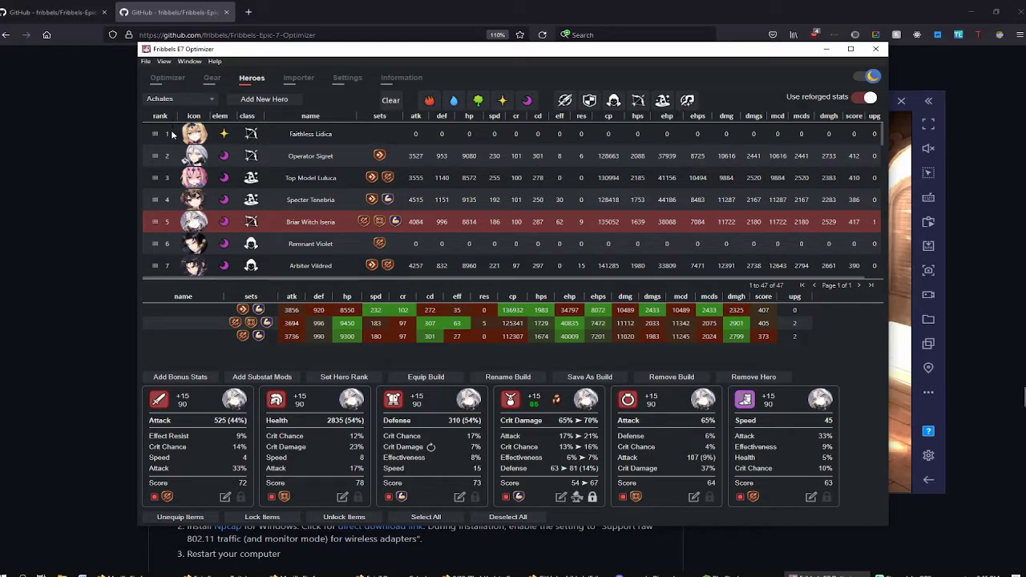
# Try excluding gear equipped on Adventurer Ras, Angelic Montmorancy and Designer Lilibet from Charlotte's optimization, and clear the exclusions
pyautogui.click(171, 80)
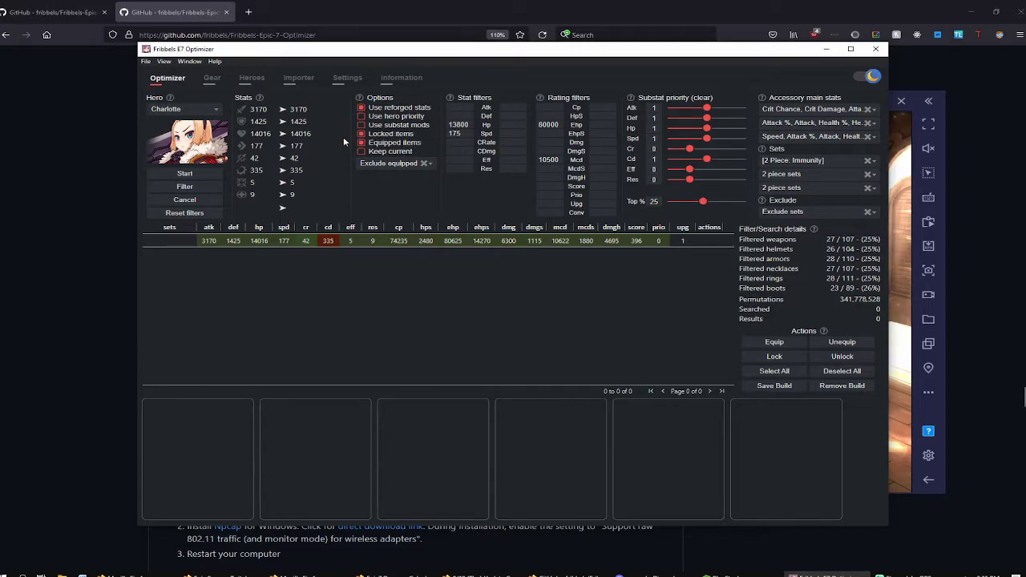
pyautogui.click(403, 165)
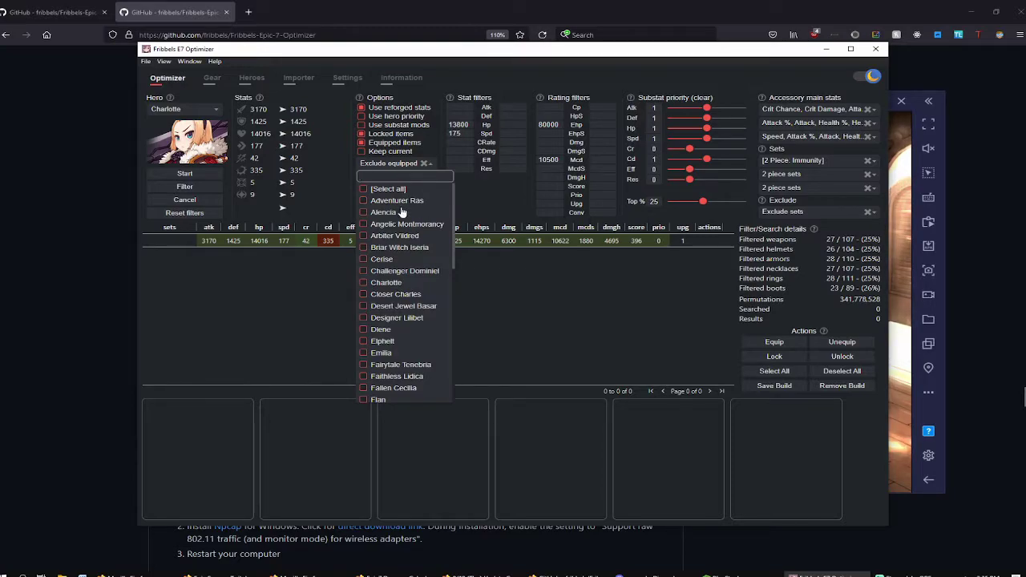
pyautogui.click(399, 201)
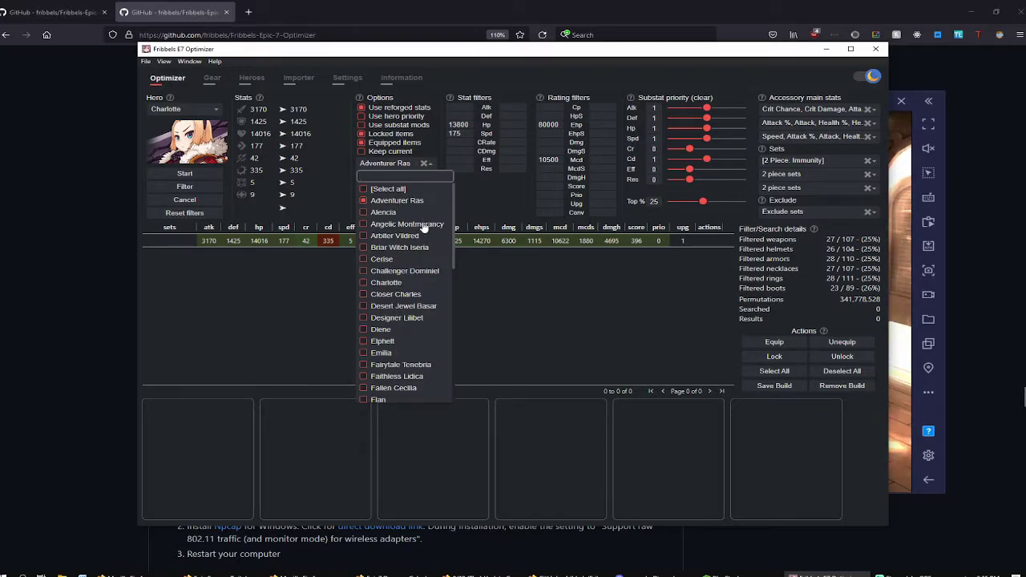
pyautogui.click(404, 225)
pyautogui.click(405, 319)
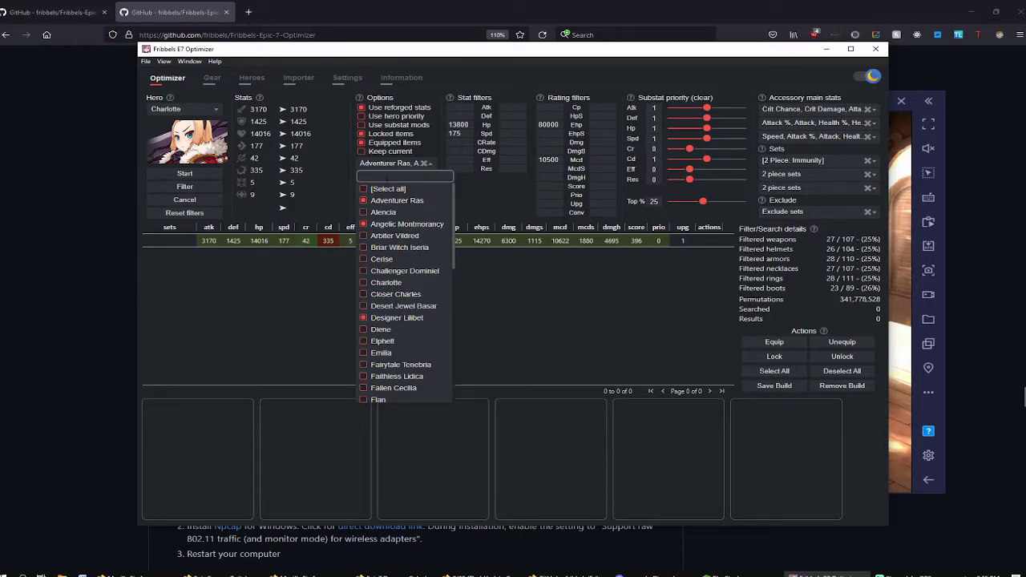
pyautogui.click(411, 201)
pyautogui.click(411, 224)
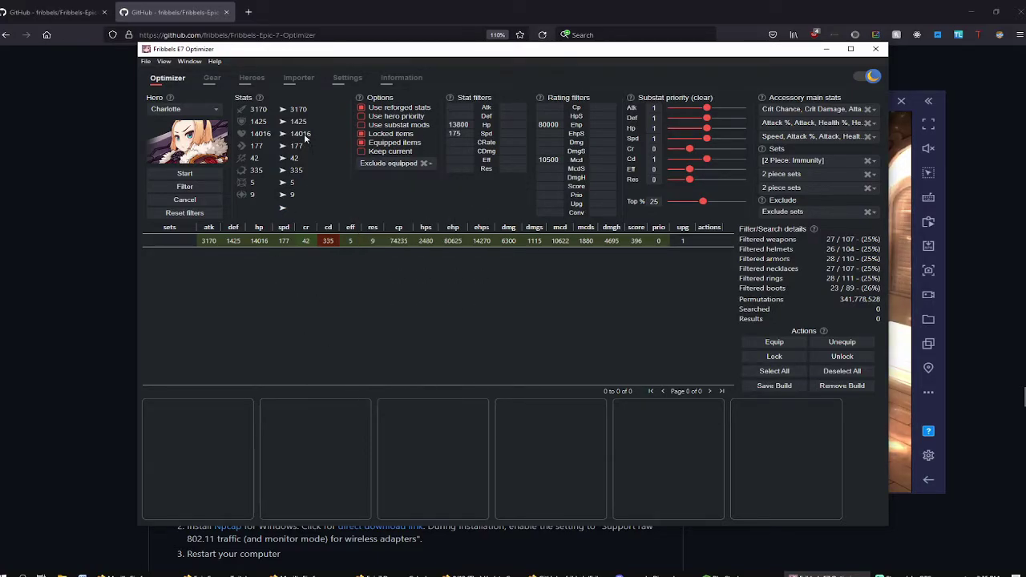
# Review the hero ranking and allow both locked items and equipped items in Charlotte's optimization
pyautogui.click(252, 79)
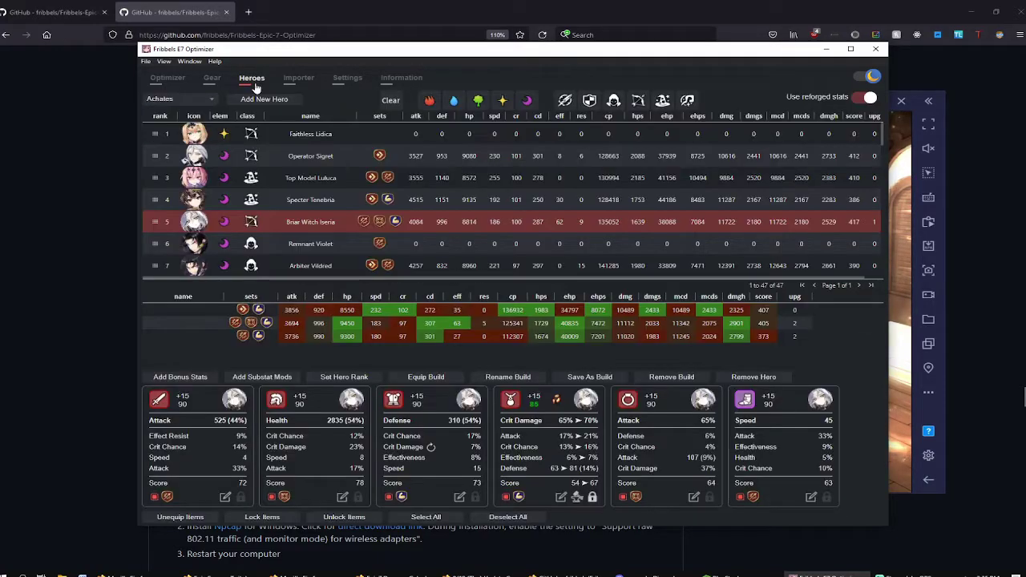
pyautogui.click(183, 83)
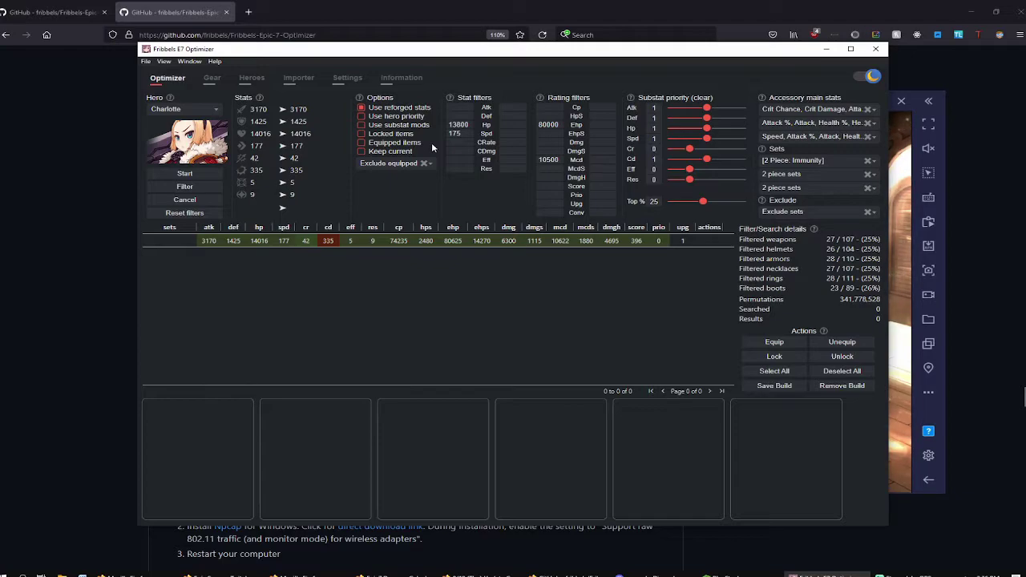
pyautogui.click(400, 136)
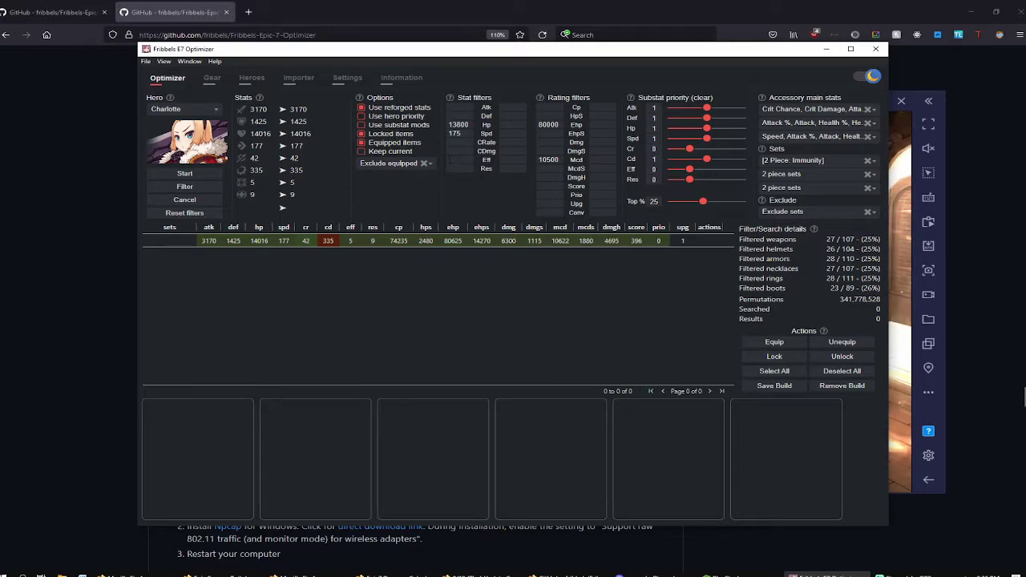
pyautogui.click(362, 145)
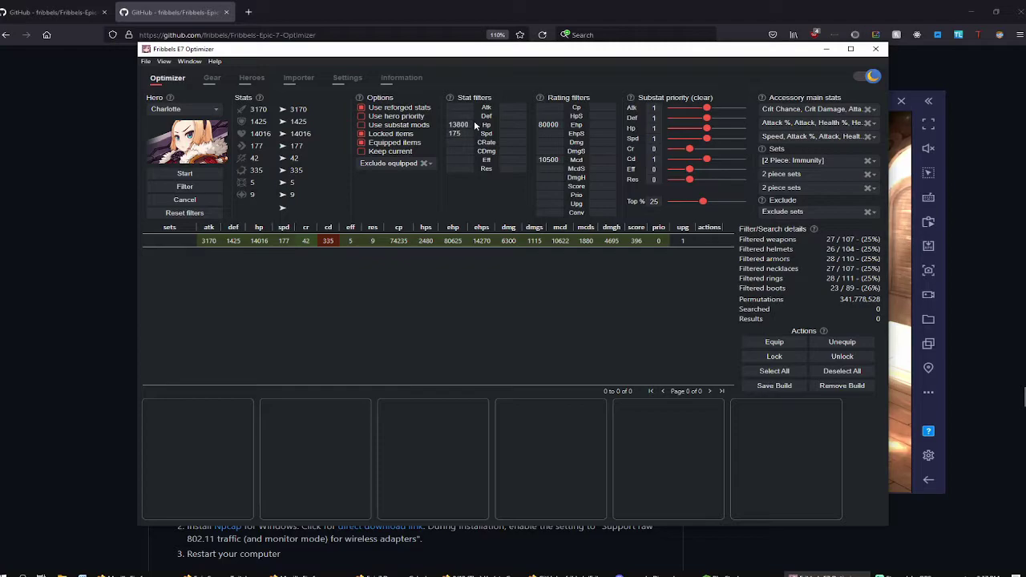
# Set Charlotte's minimum stat filters to 3500 attack and 1400 defense
pyautogui.moveTo(552, 103)
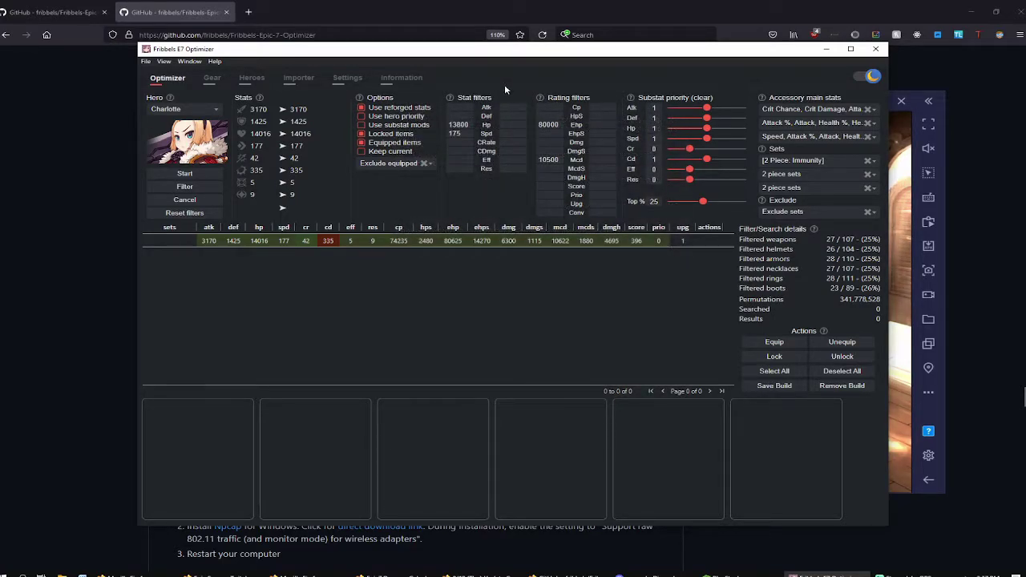
pyautogui.click(466, 108)
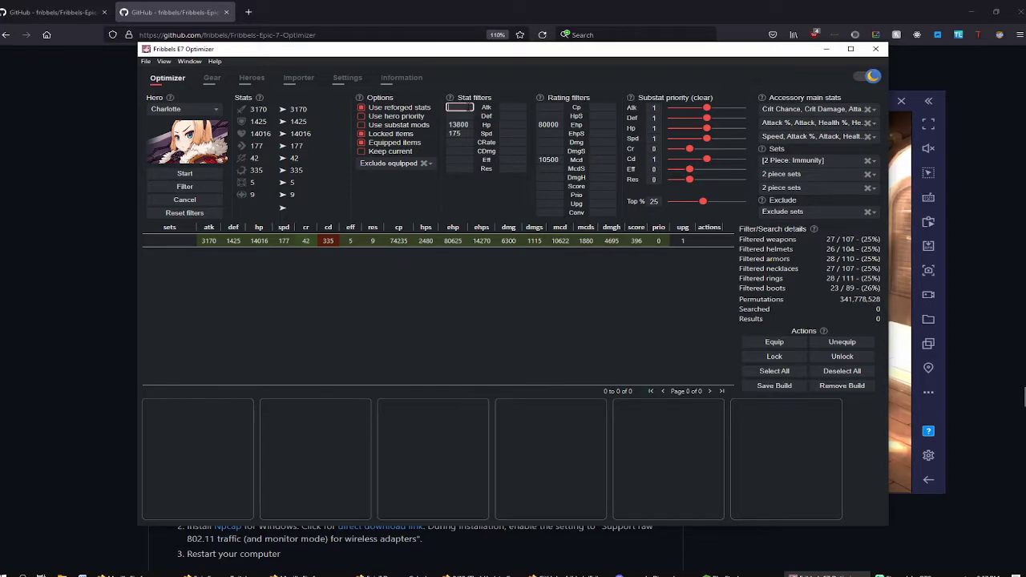
pyautogui.write('3500')
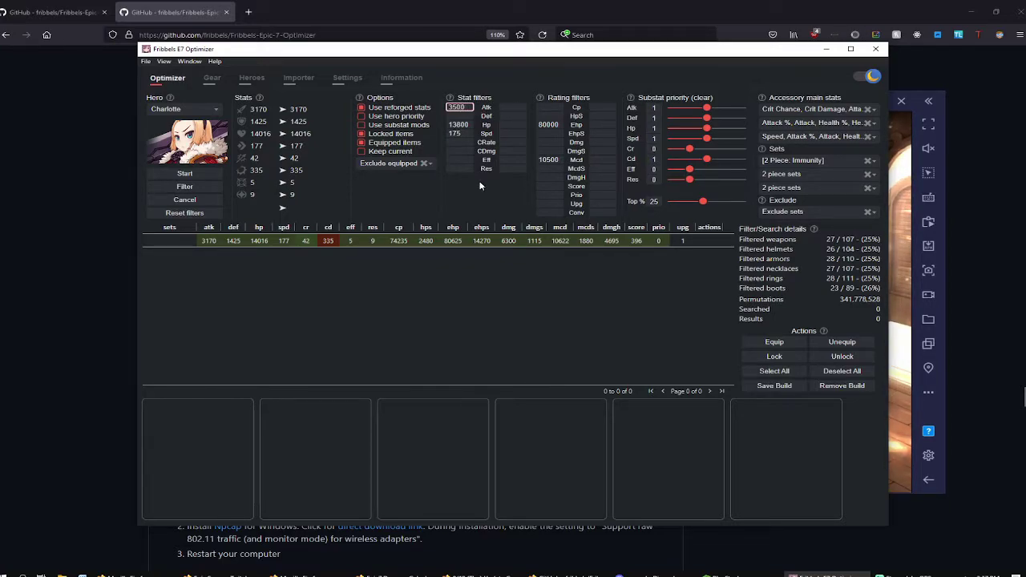
pyautogui.press('Tab')
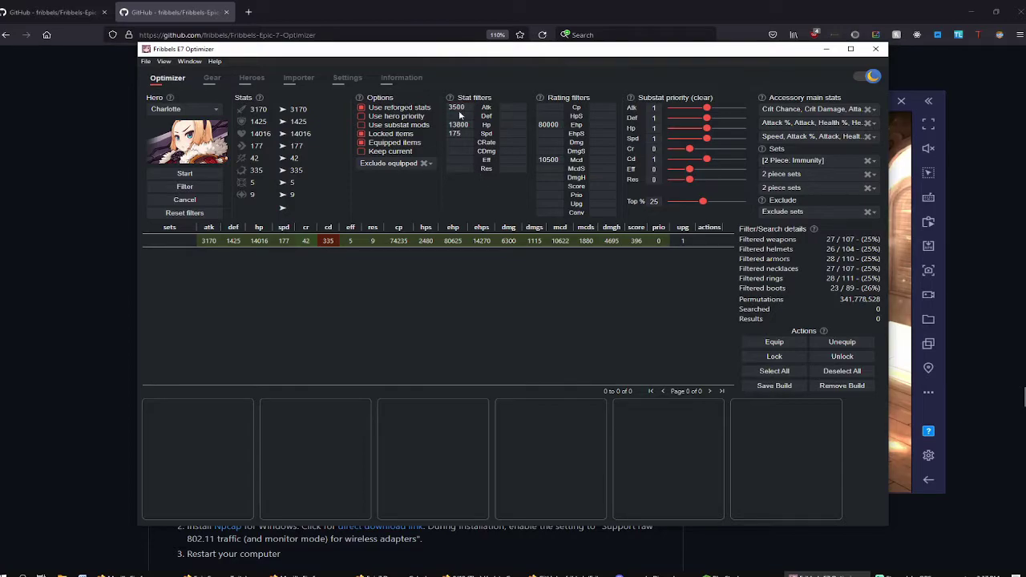
pyautogui.write('1400')
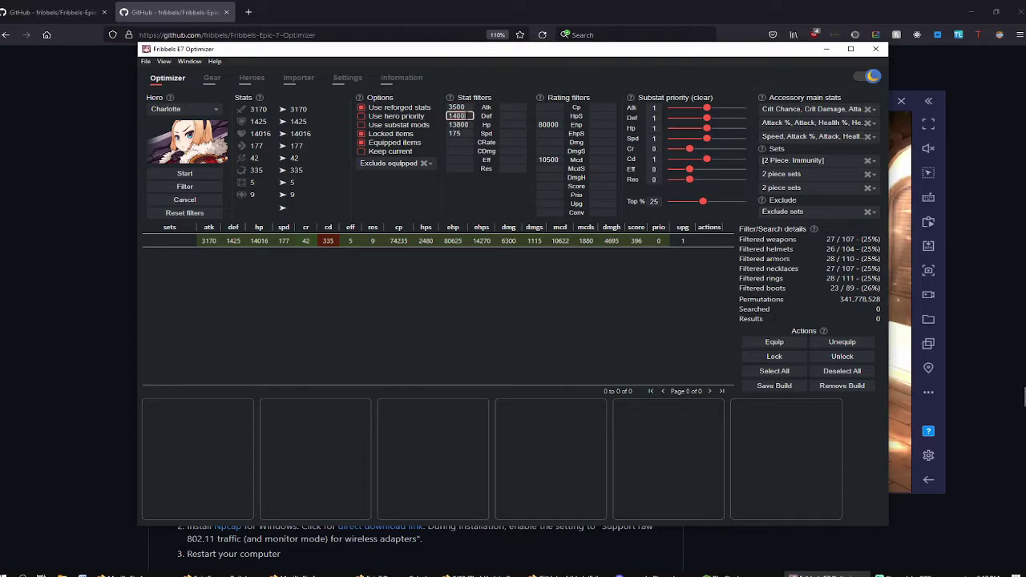
pyautogui.click(501, 197)
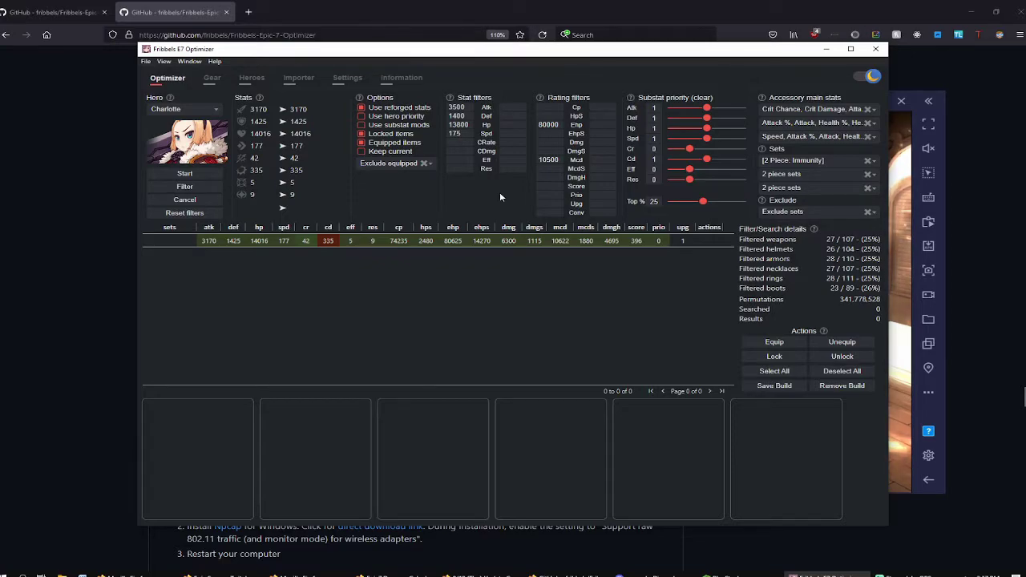
pyautogui.click(470, 106)
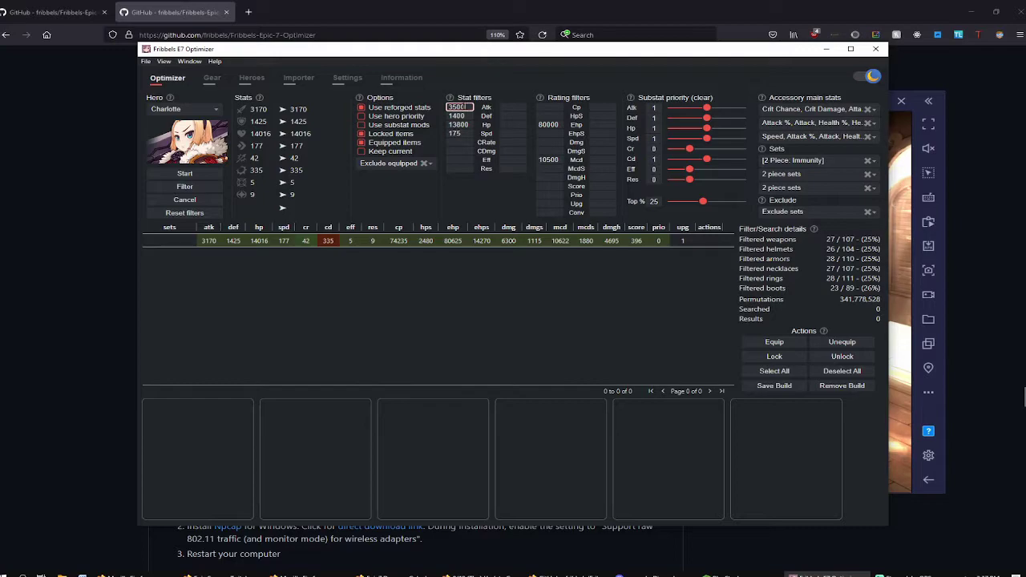
pyautogui.click(479, 198)
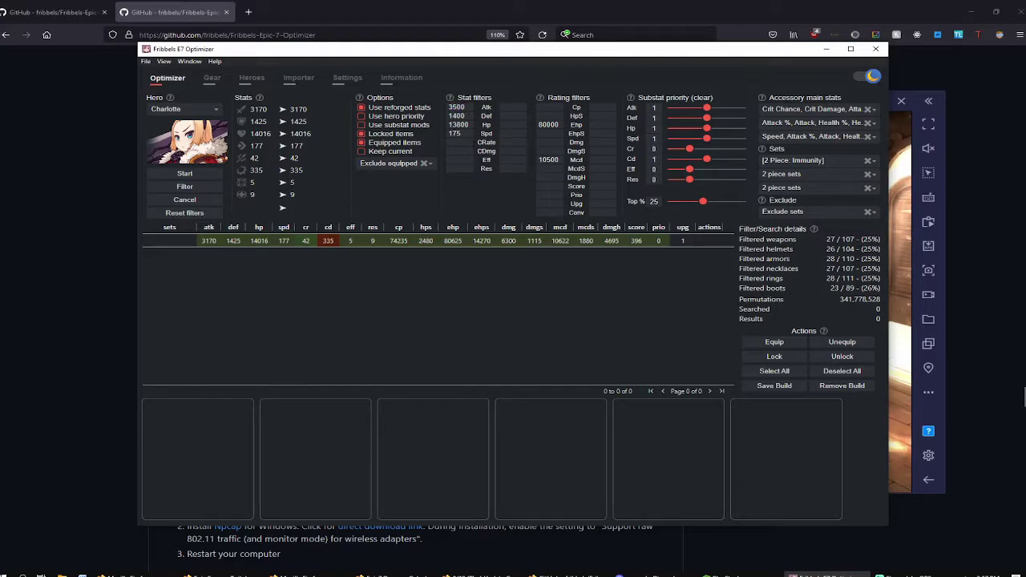
pyautogui.click(461, 150)
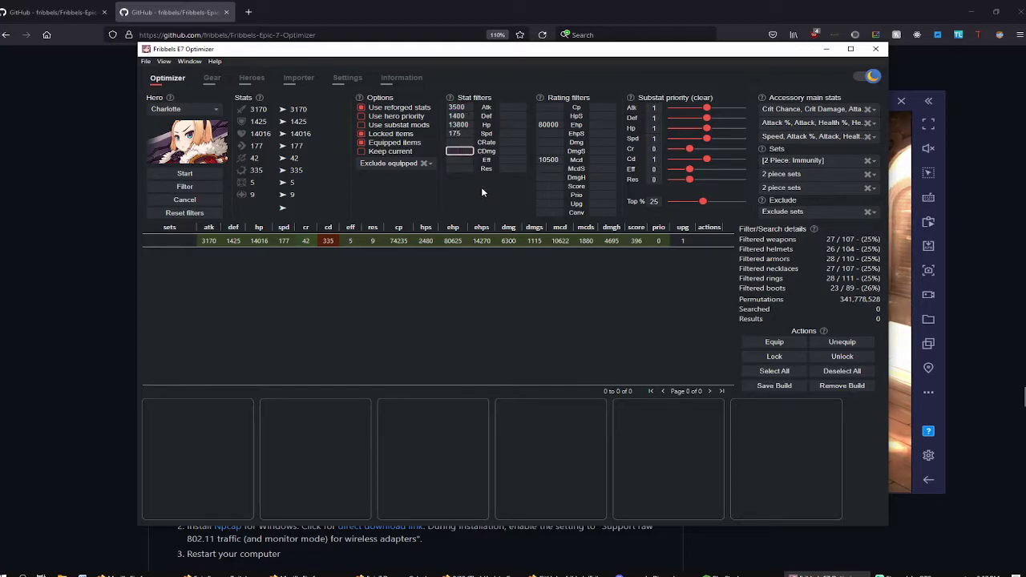
pyautogui.click(470, 107)
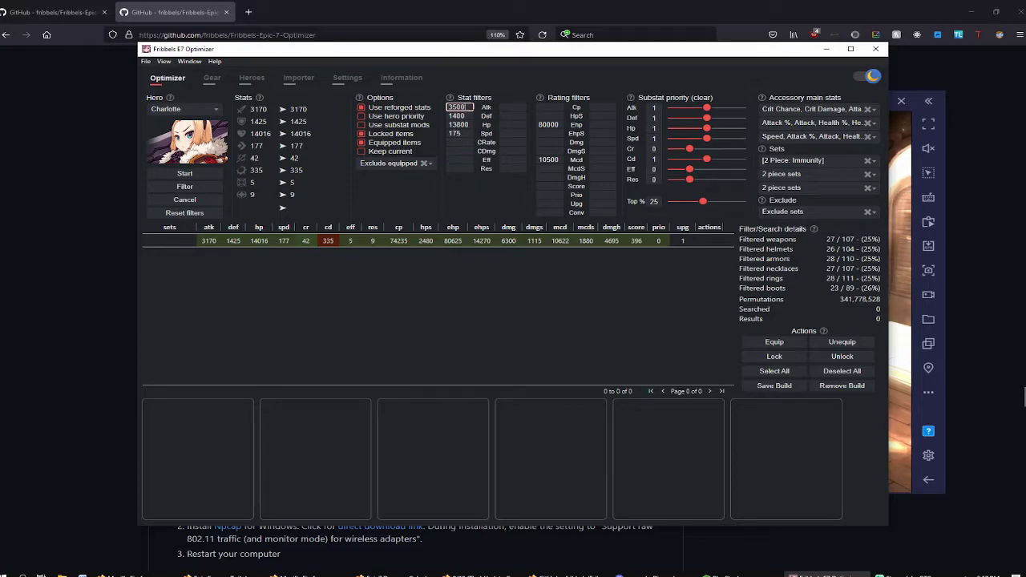
pyautogui.doubleClick(457, 107)
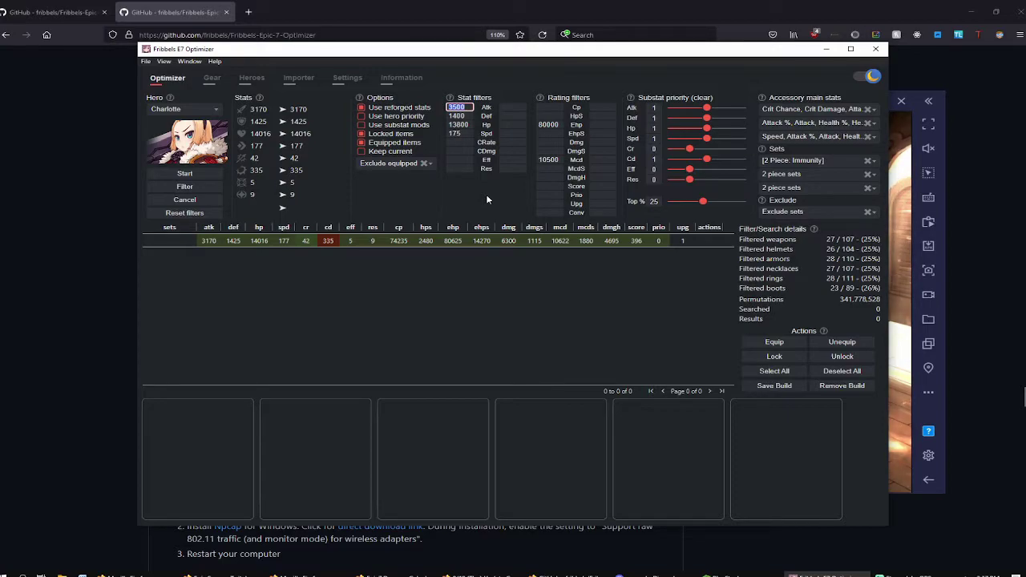
pyautogui.press('Return')
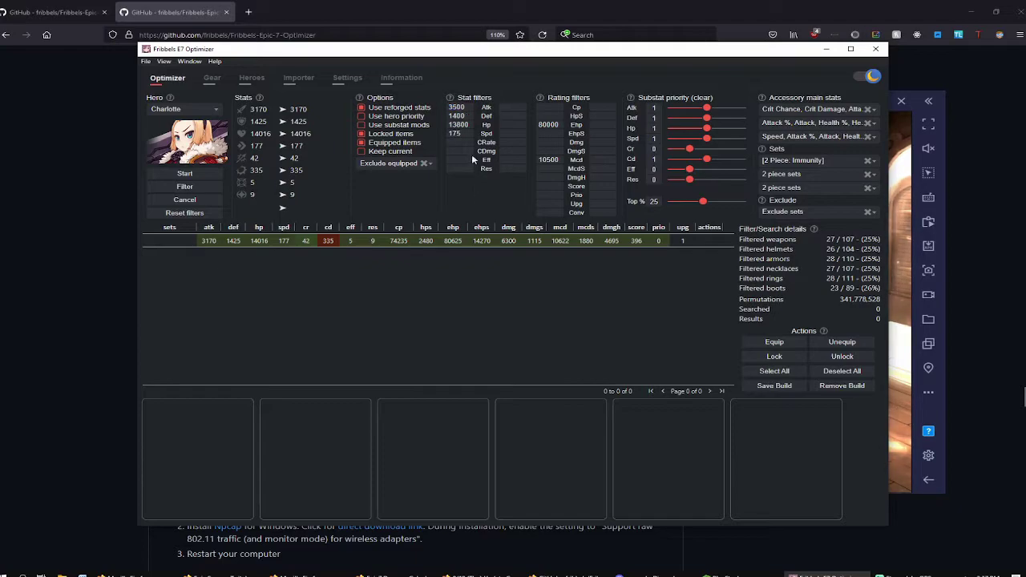
pyautogui.moveTo(469, 107); pyautogui.dragTo(441, 107)
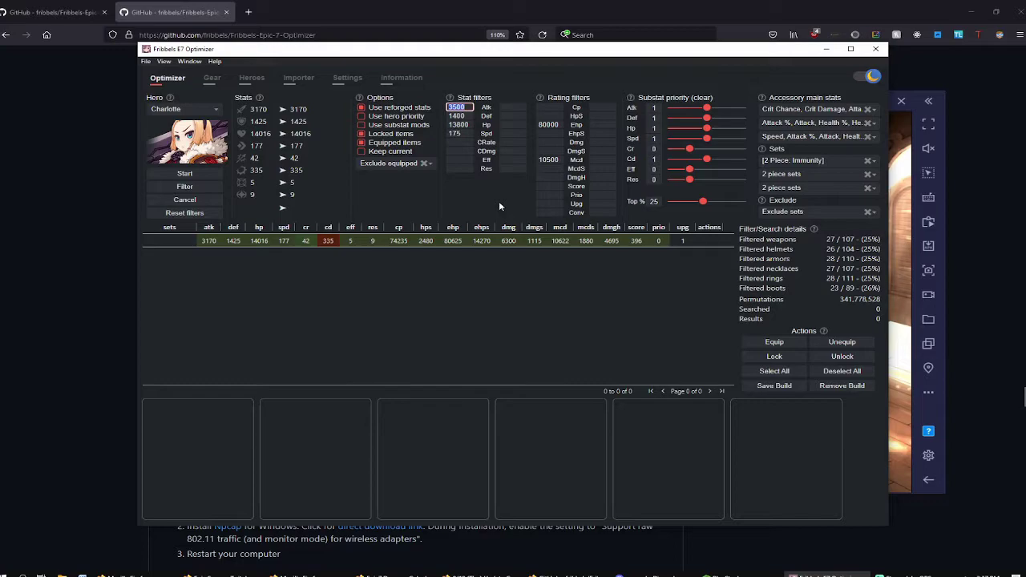
# Clear Charlotte's minimum attack, defense and HP stat filters
pyautogui.press('BackSpace')
pyautogui.press('Tab')
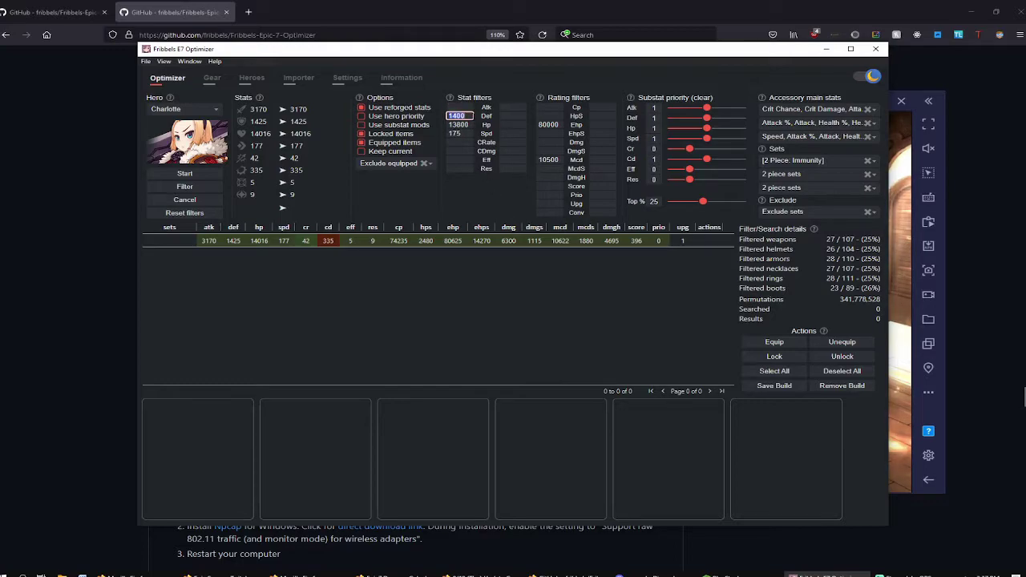
pyautogui.press('BackSpace')
pyautogui.press('Tab')
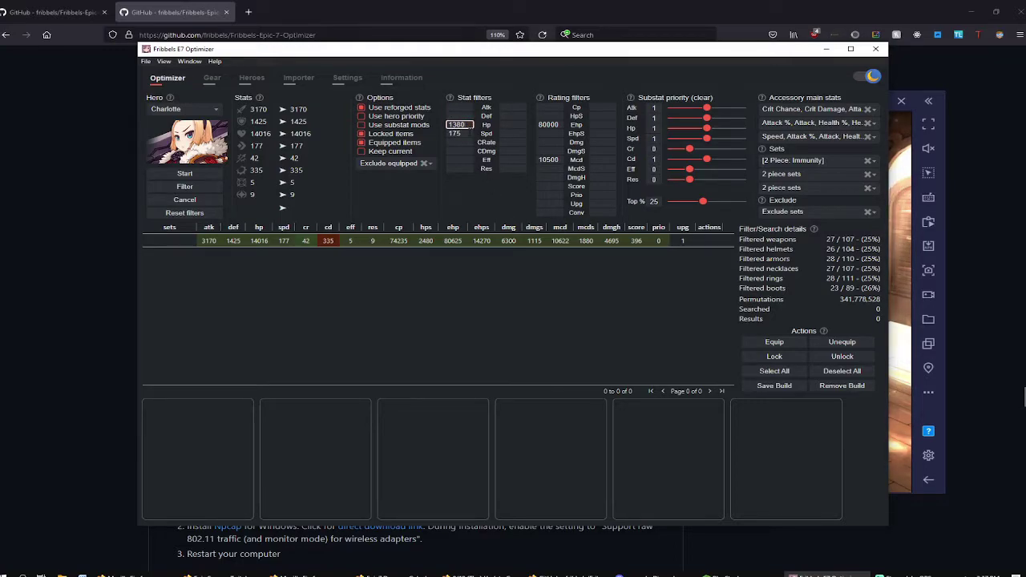
pyautogui.press('BackSpace')
pyautogui.click(496, 190)
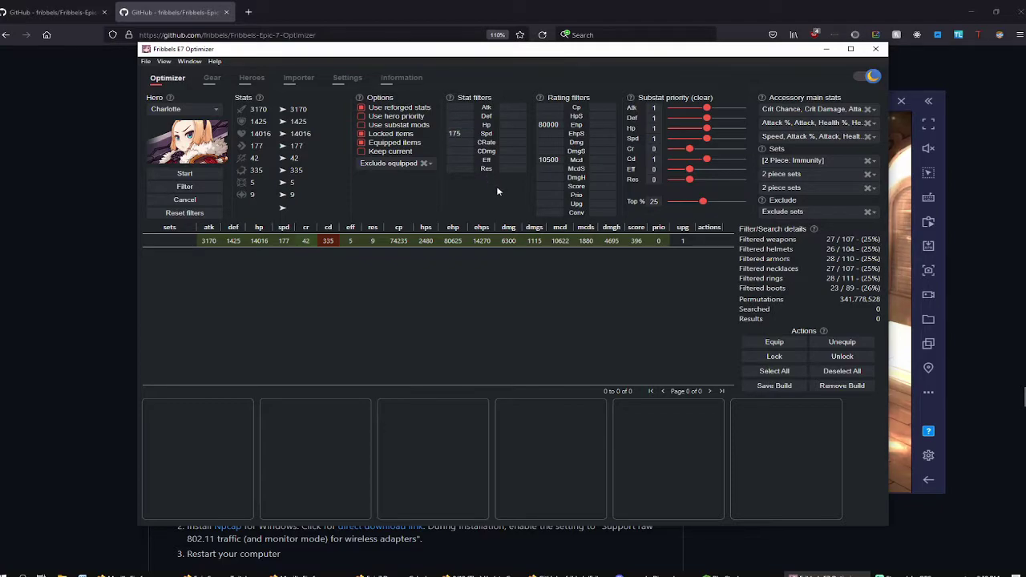
# Review the speed, crit rate and crit damage stat filters and the Ehp, Dmg and Mcd rating filters
pyautogui.press('Tab')
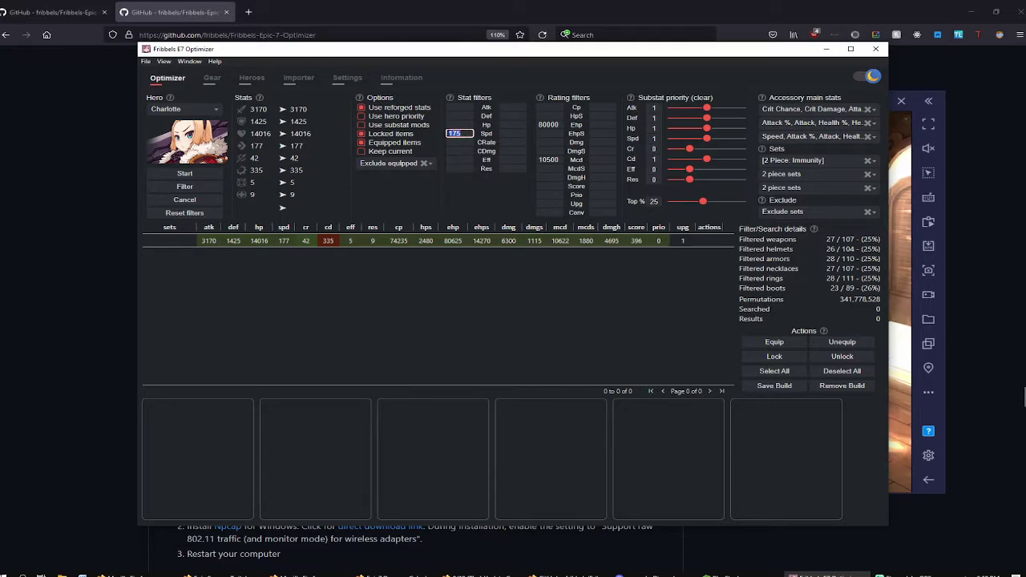
pyautogui.press('Tab')
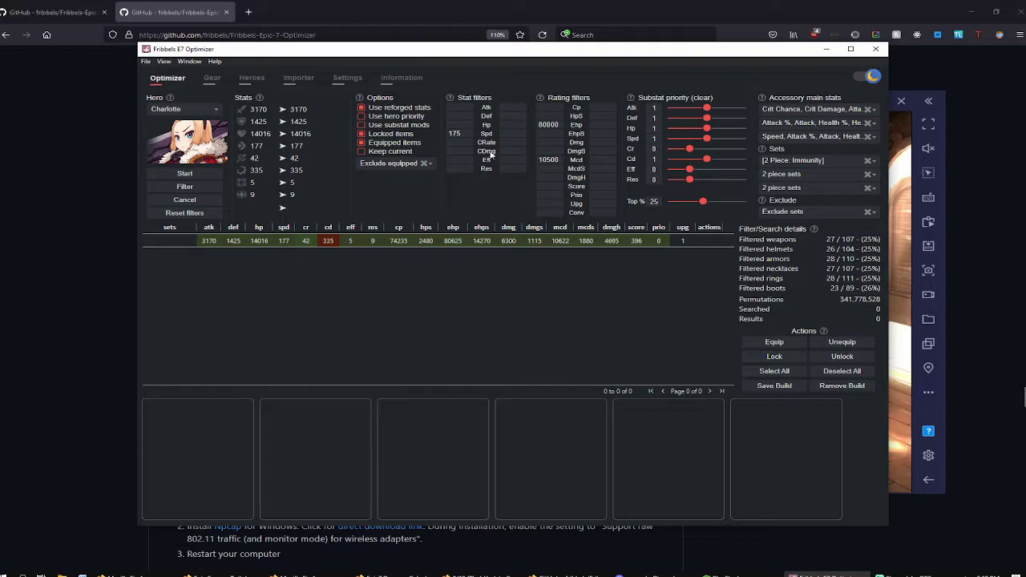
pyautogui.click(491, 178)
pyautogui.click(467, 144)
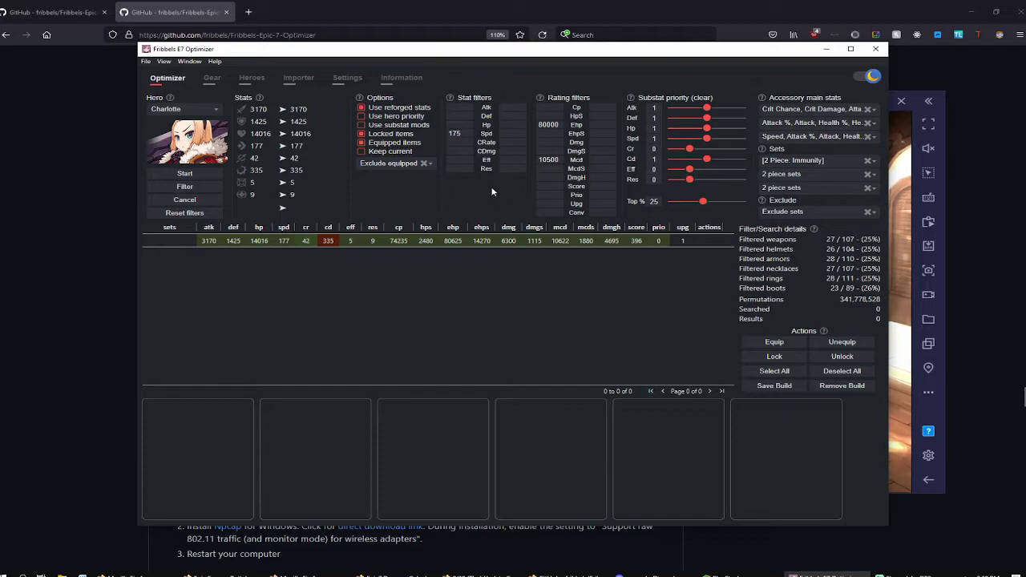
pyautogui.click(469, 152)
pyautogui.click(495, 188)
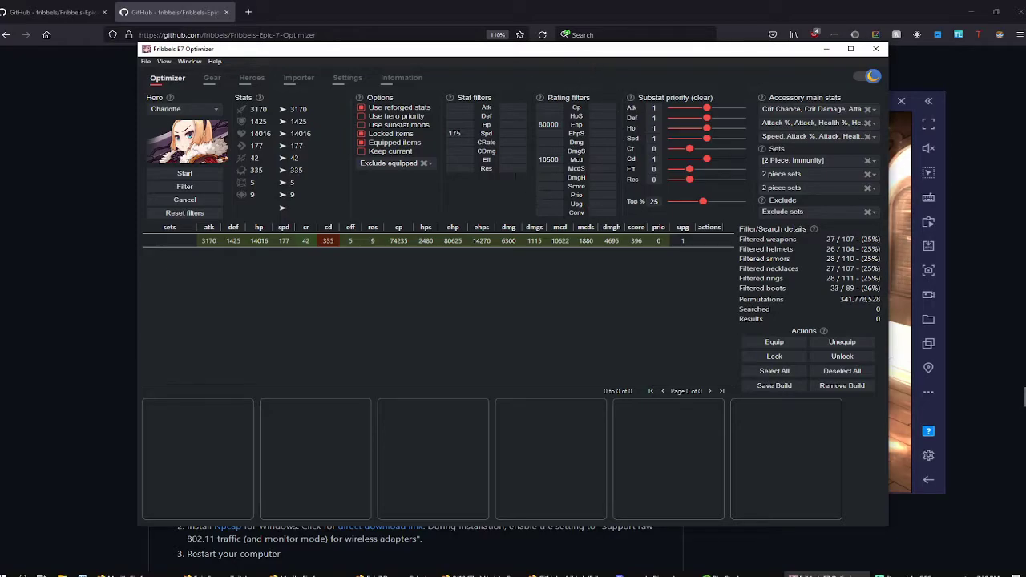
pyautogui.moveTo(540, 98)
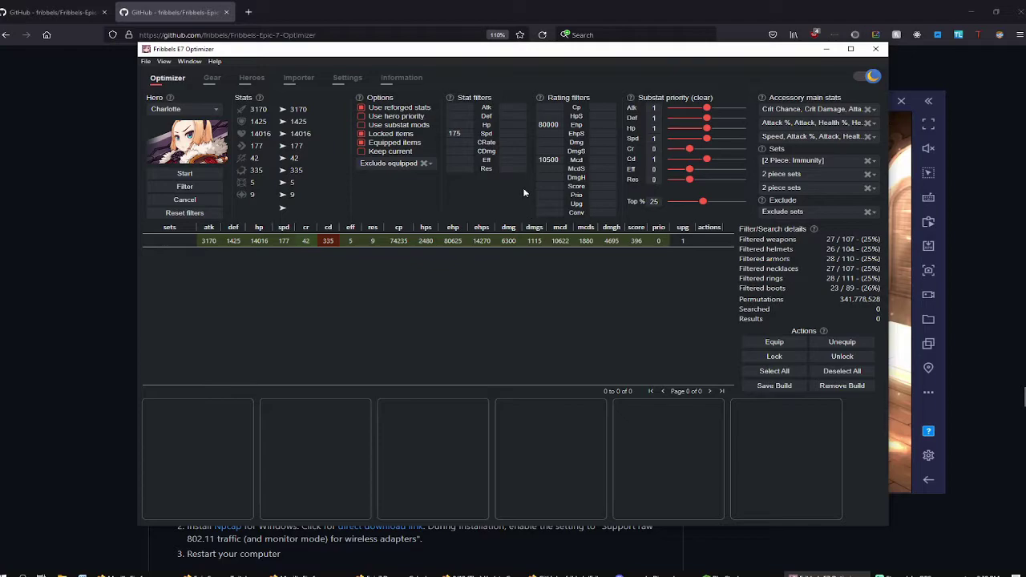
pyautogui.click(549, 124)
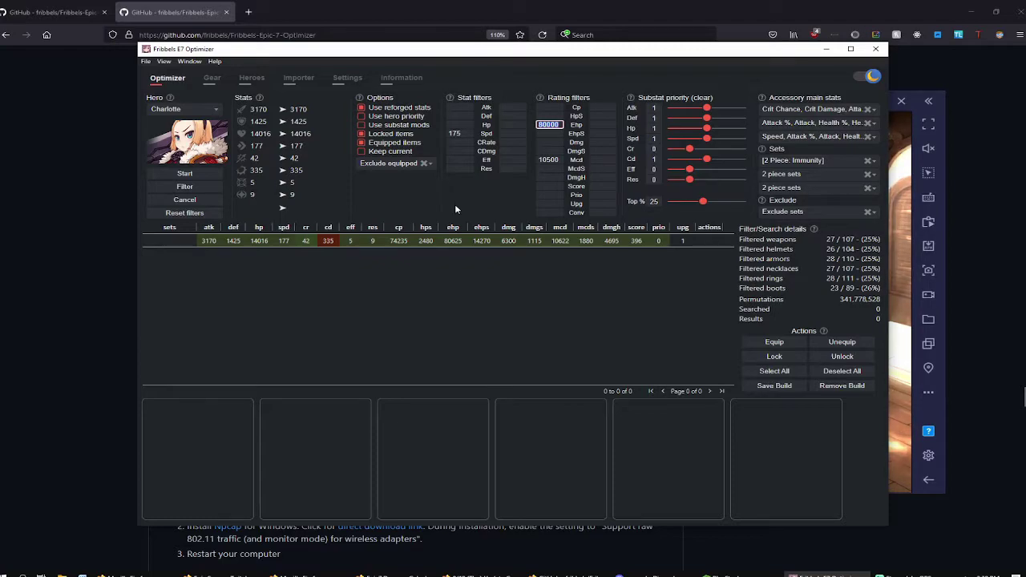
pyautogui.click(460, 116)
pyautogui.click(470, 124)
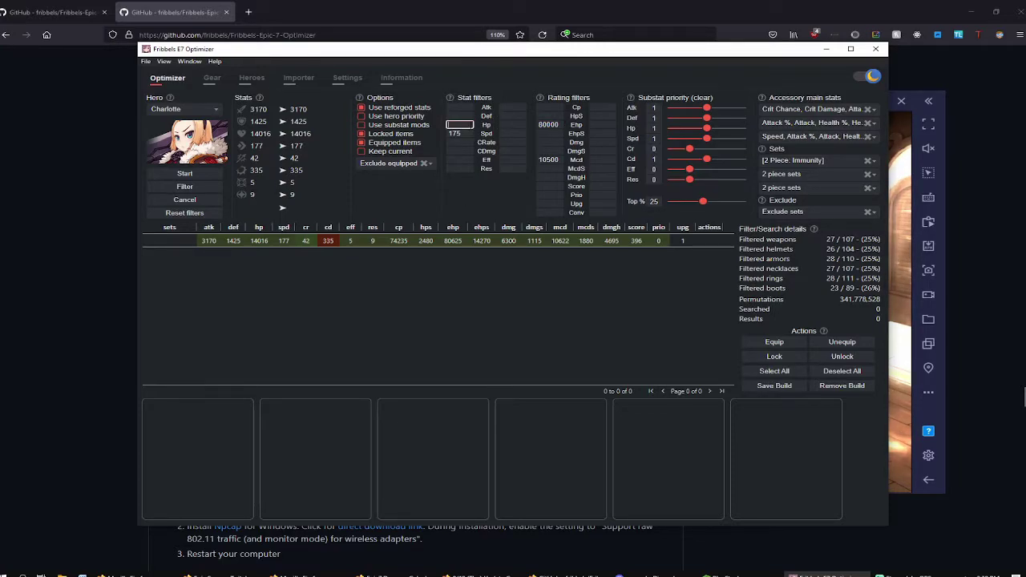
pyautogui.click(496, 187)
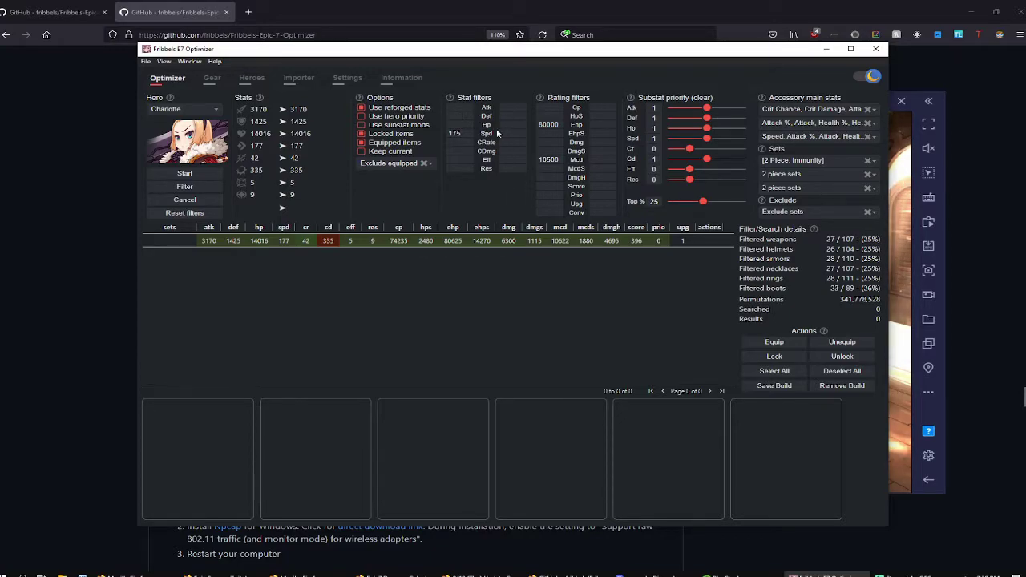
pyautogui.doubleClick(549, 125)
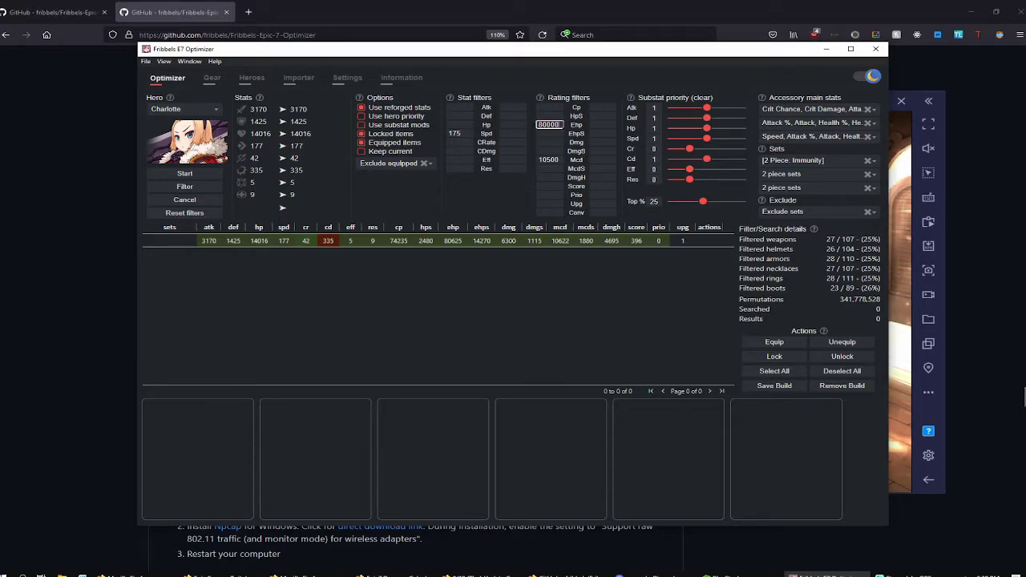
pyautogui.click(509, 186)
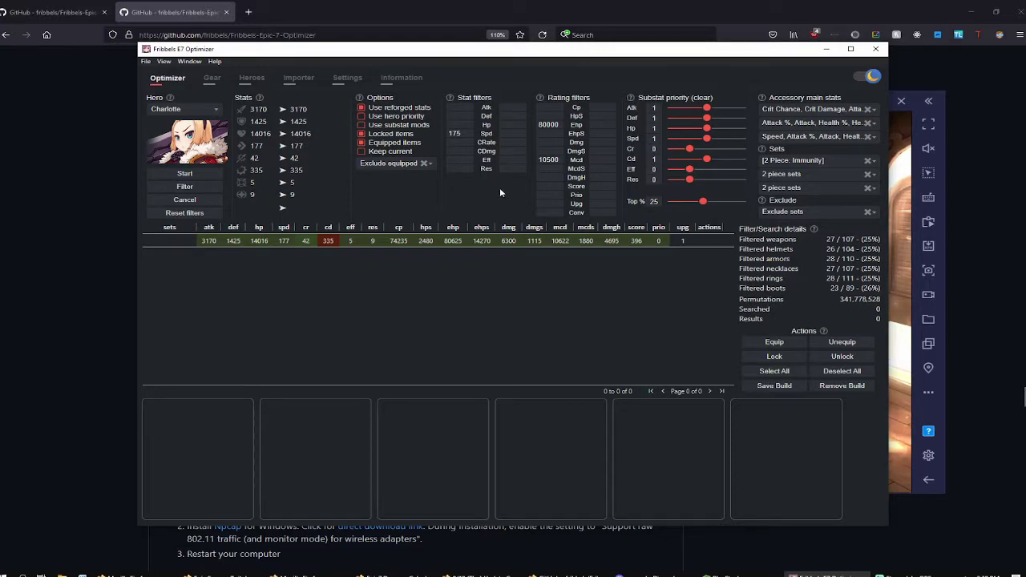
pyautogui.click(460, 142)
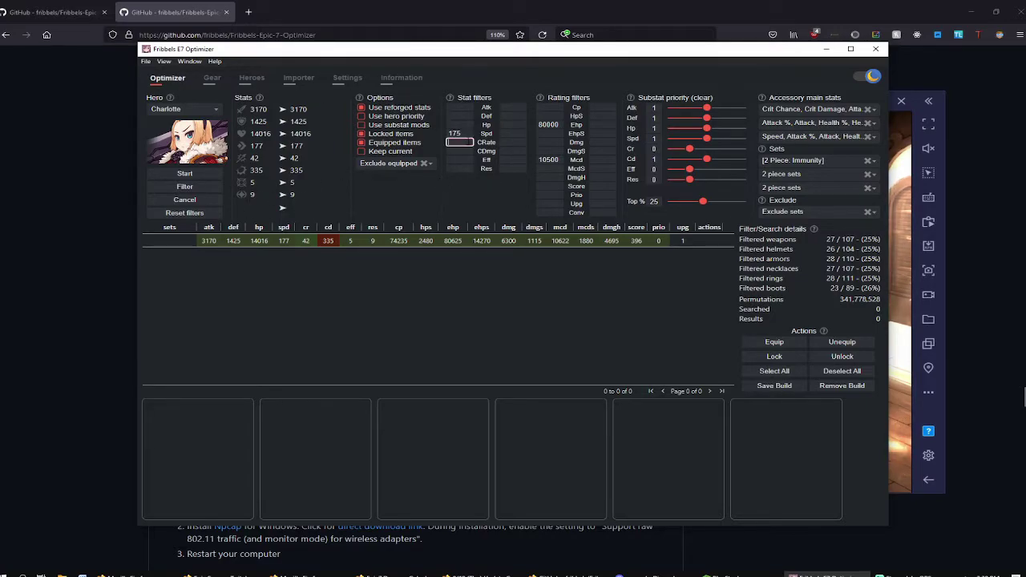
pyautogui.click(472, 209)
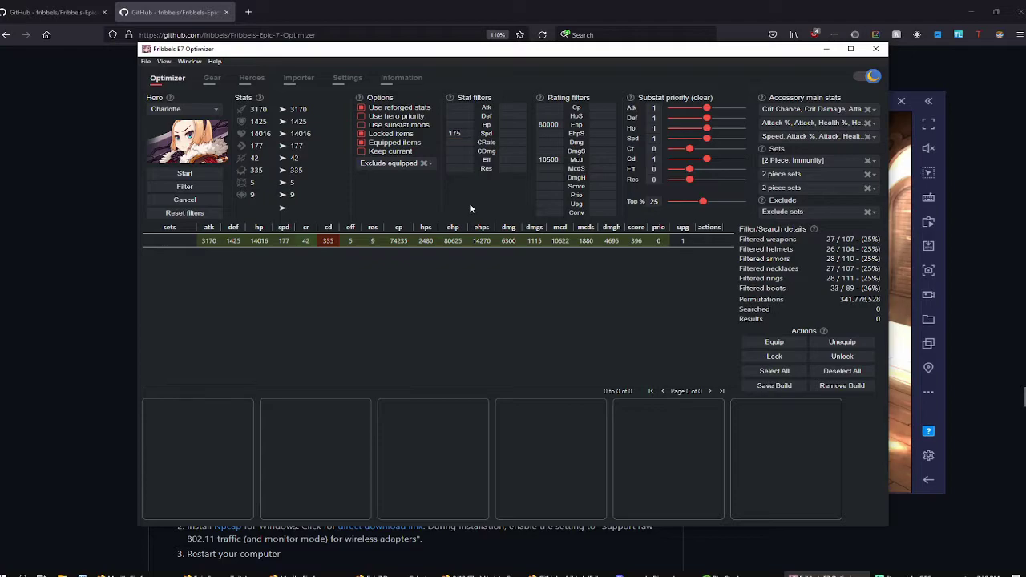
pyautogui.click(550, 142)
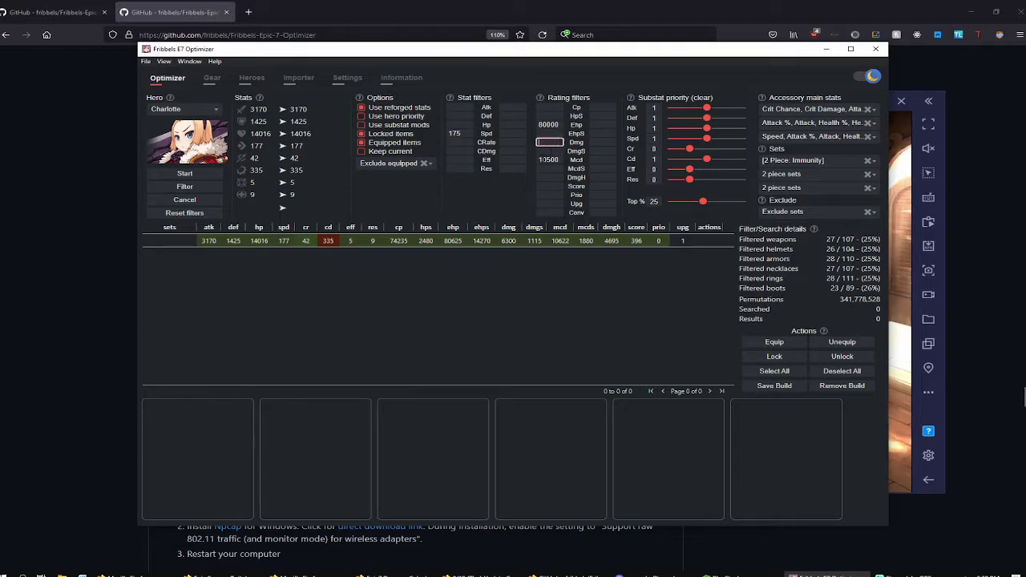
pyautogui.click(474, 172)
pyautogui.click(555, 160)
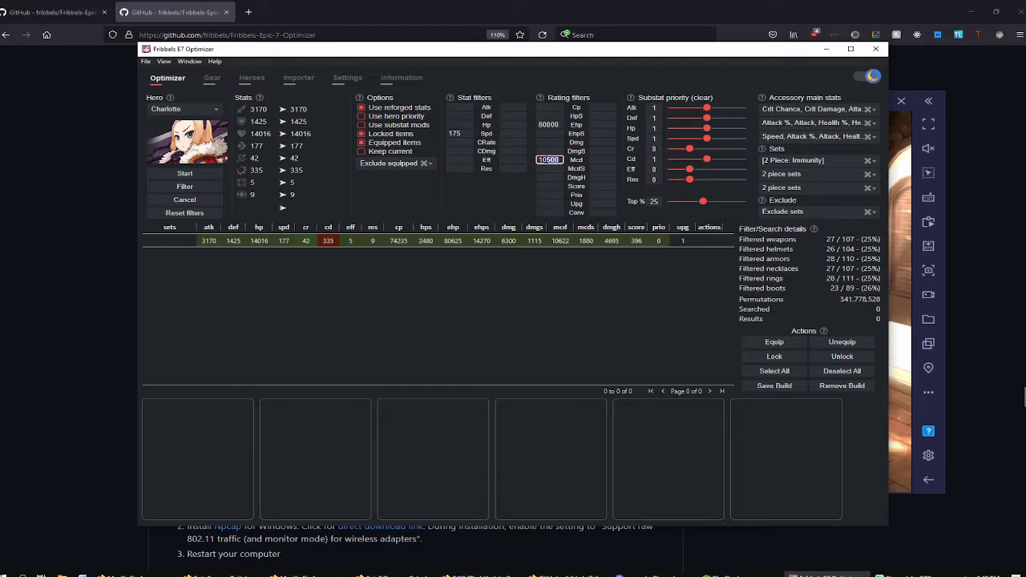
pyautogui.click(490, 186)
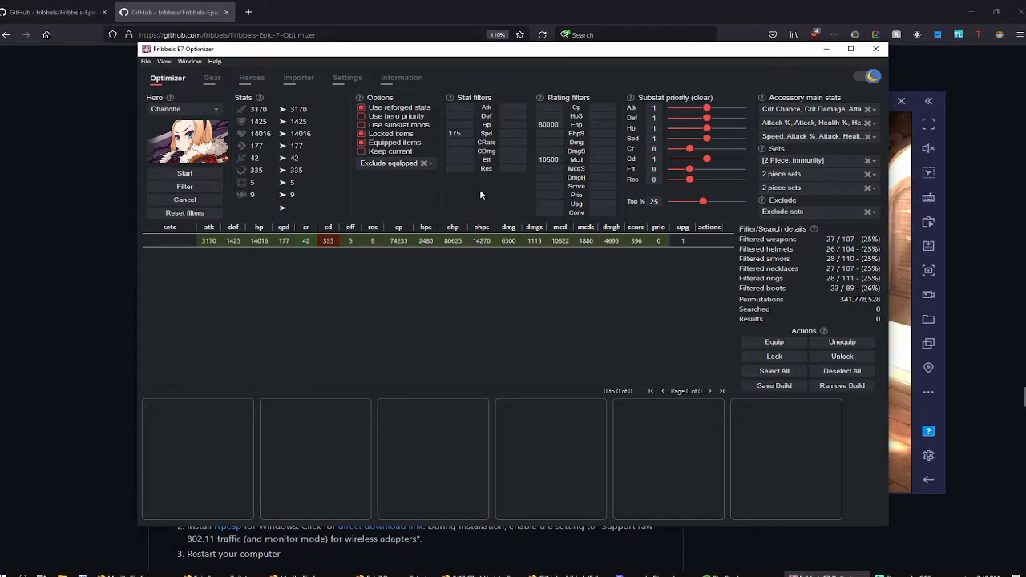
pyautogui.moveTo(542, 99)
# Set the substat priority to 3 for attack, defense, HP and crit damage, and to 2 for speed
pyautogui.moveTo(633, 98)
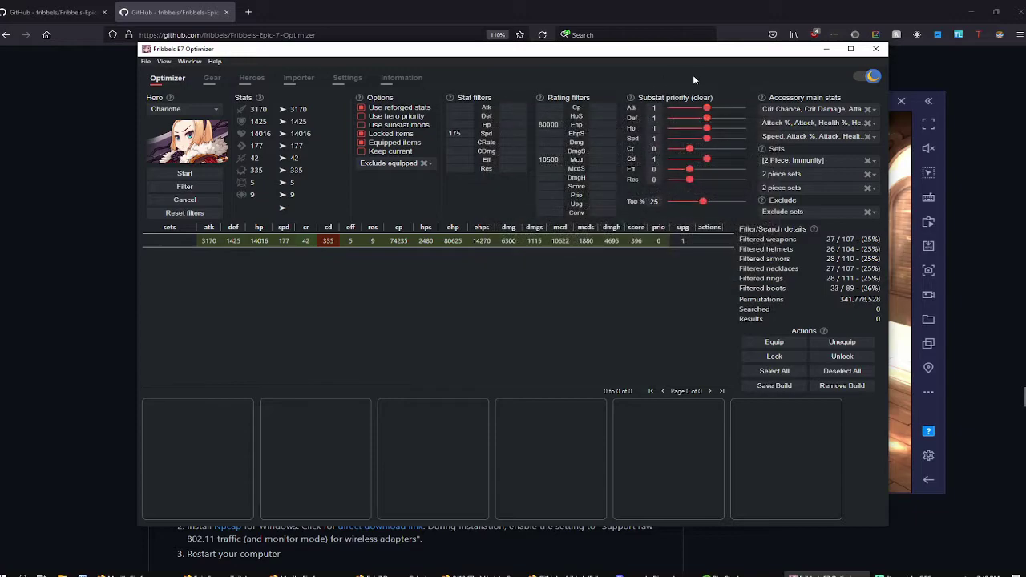
pyautogui.click(737, 111)
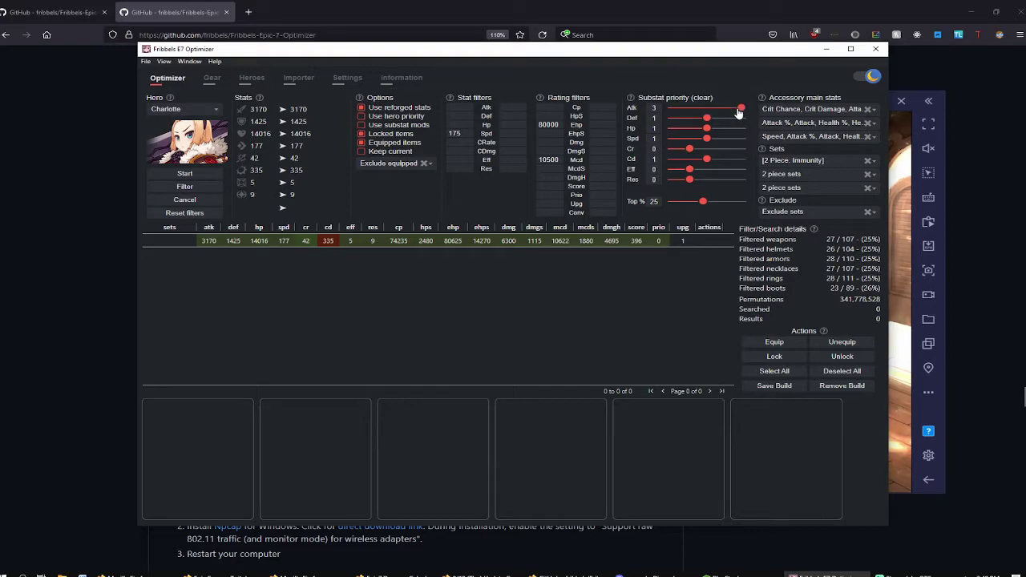
pyautogui.click(741, 118)
pyautogui.click(741, 129)
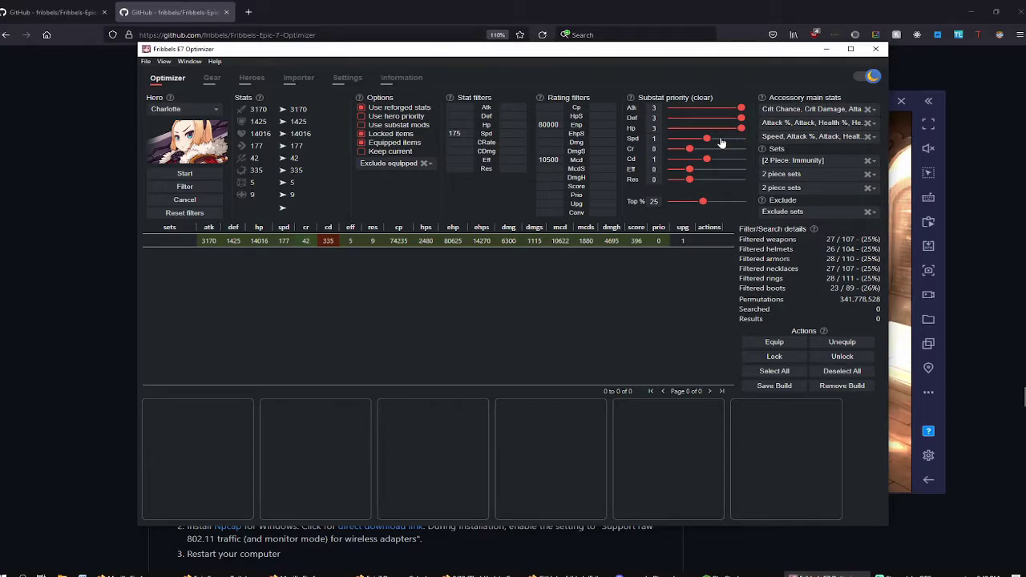
pyautogui.click(740, 160)
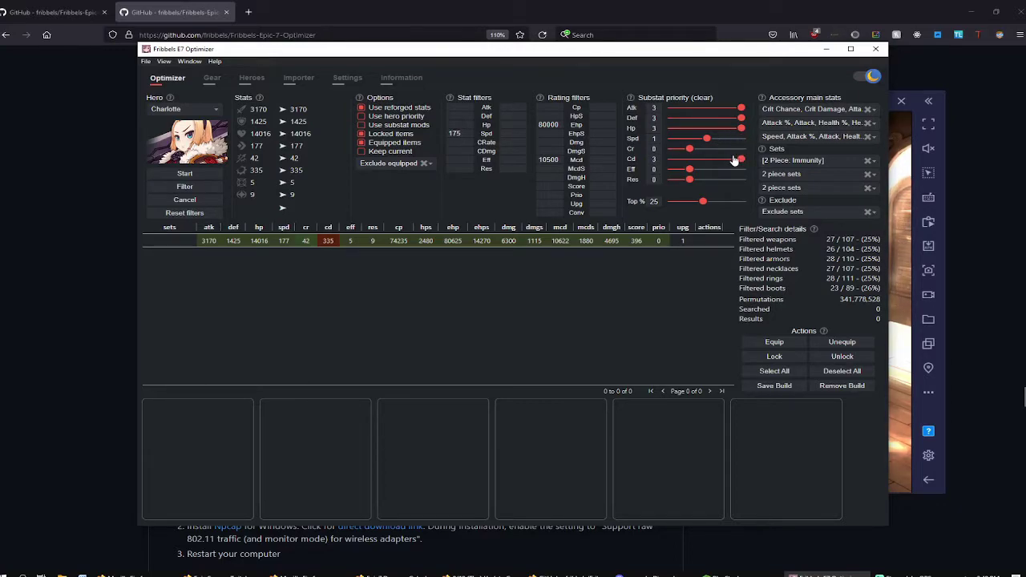
pyautogui.click(724, 140)
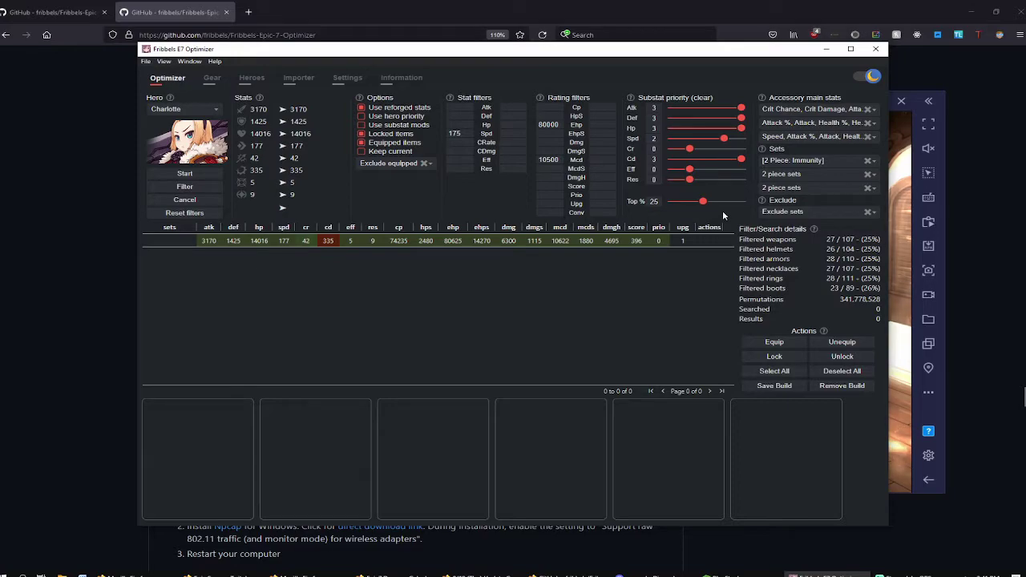
# Add Health % to the allowed necklace main stats
pyautogui.click(813, 112)
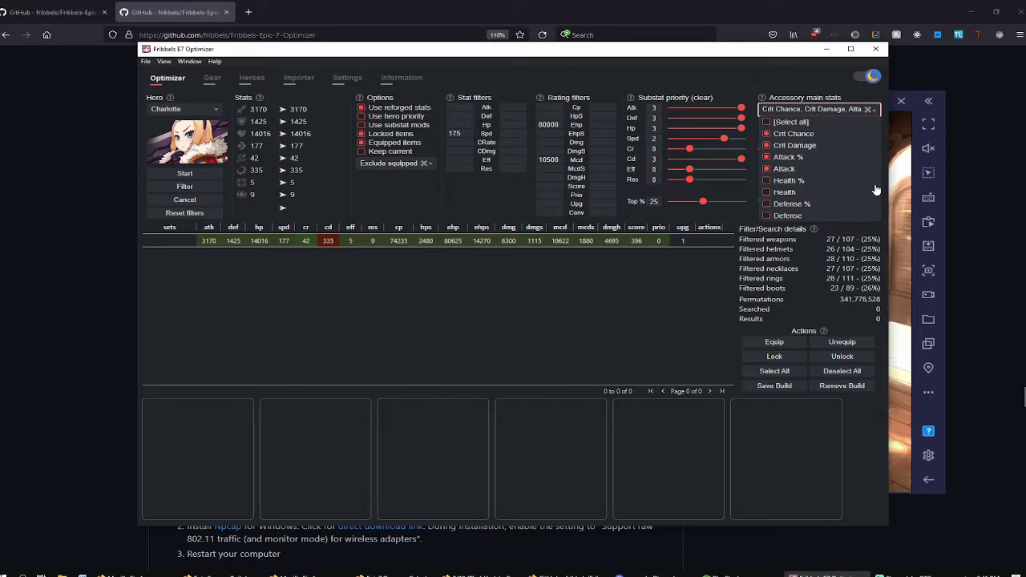
pyautogui.click(790, 180)
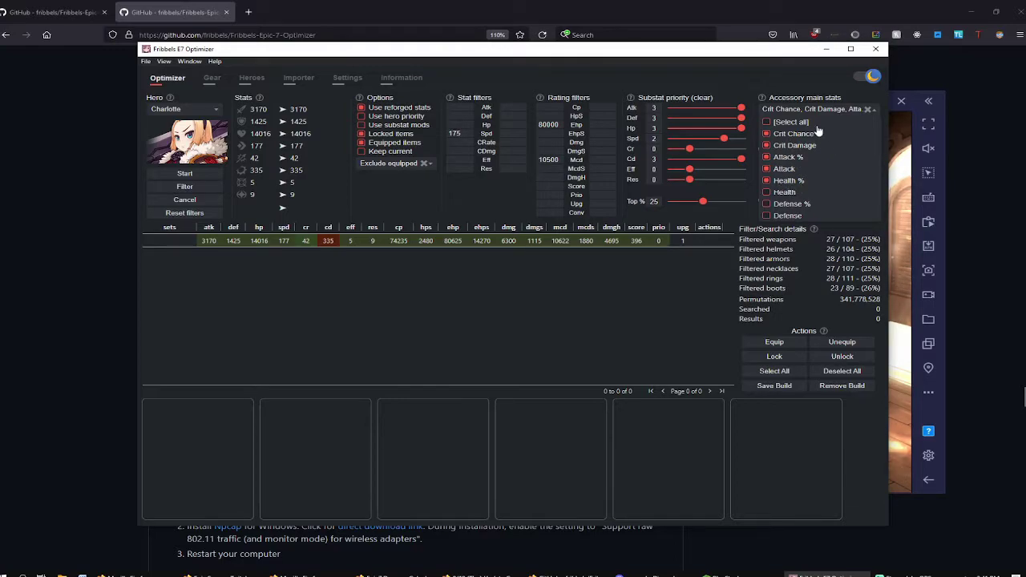
pyautogui.click(731, 220)
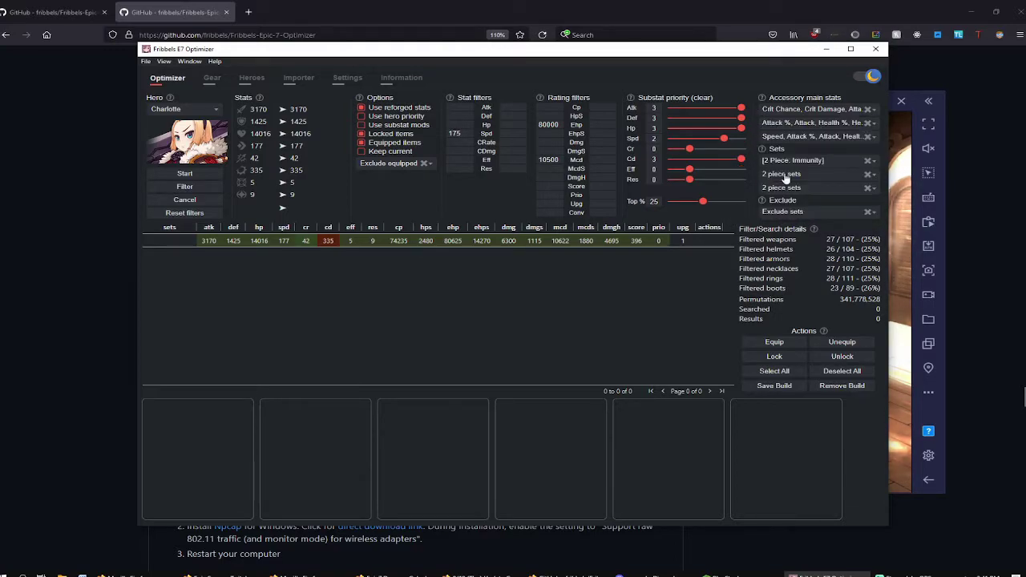
# Remove flat Health and flat Defense from the allowed ring main stats
pyautogui.click(813, 125)
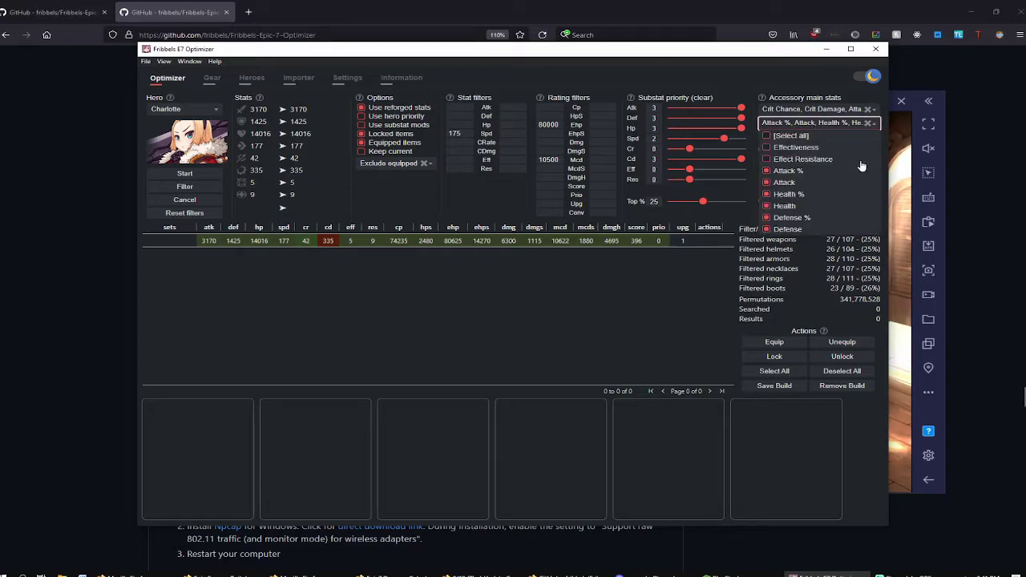
pyautogui.click(788, 206)
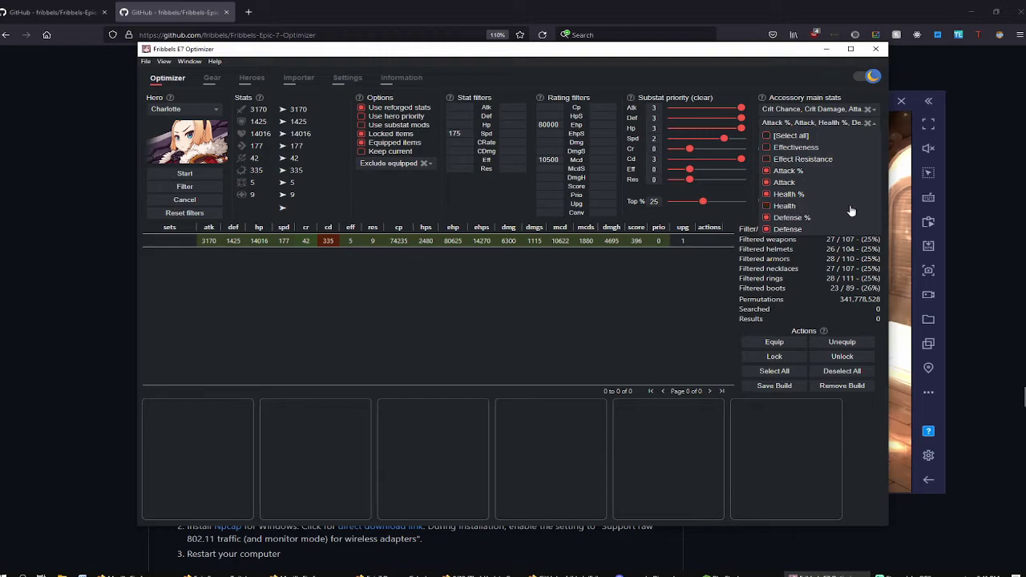
pyautogui.click(775, 228)
pyautogui.click(717, 214)
# Remove flat Defense, flat Health and Defense % from the allowed boots main stats
pyautogui.click(806, 138)
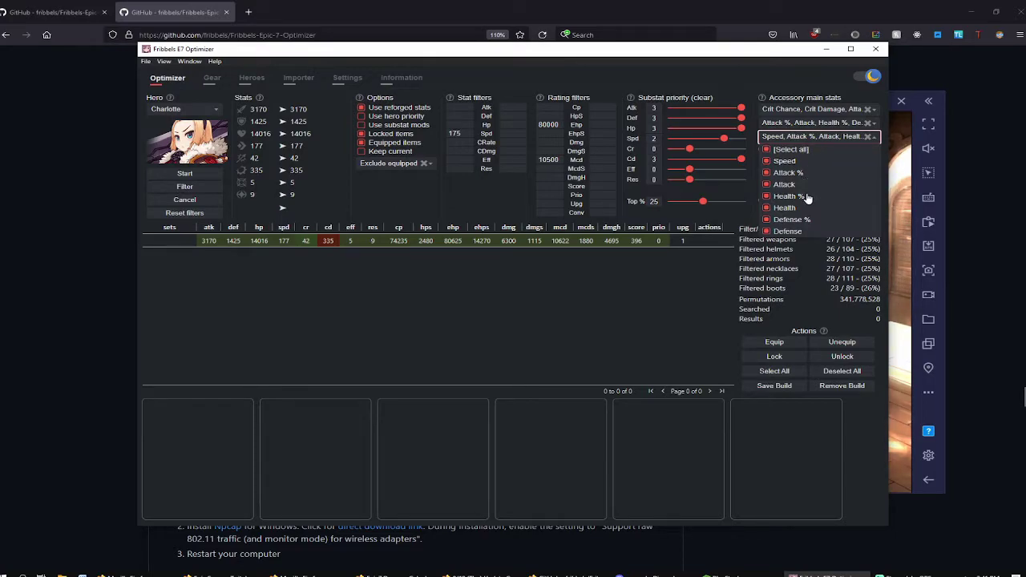
pyautogui.click(793, 233)
pyautogui.click(793, 211)
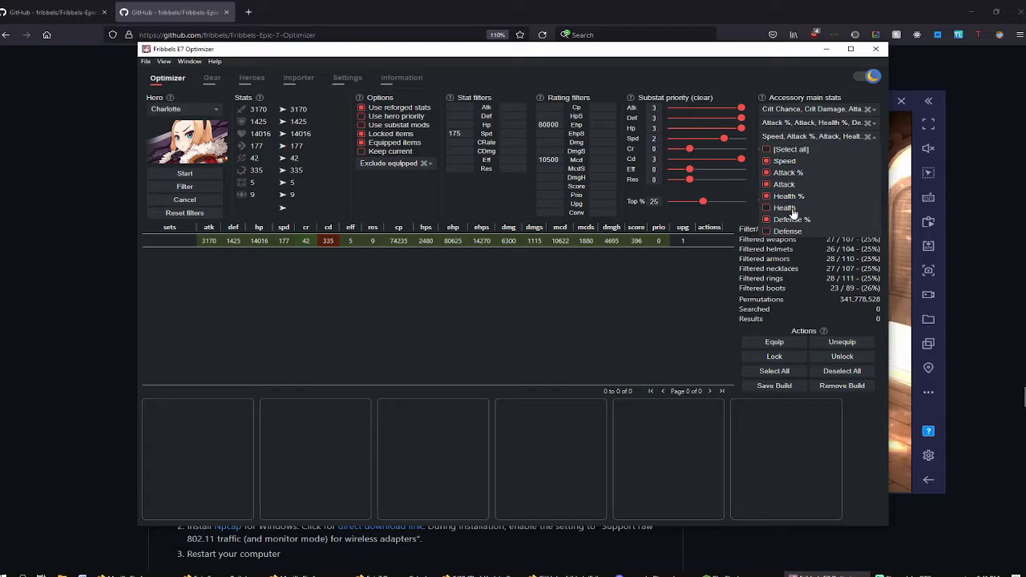
pyautogui.click(799, 225)
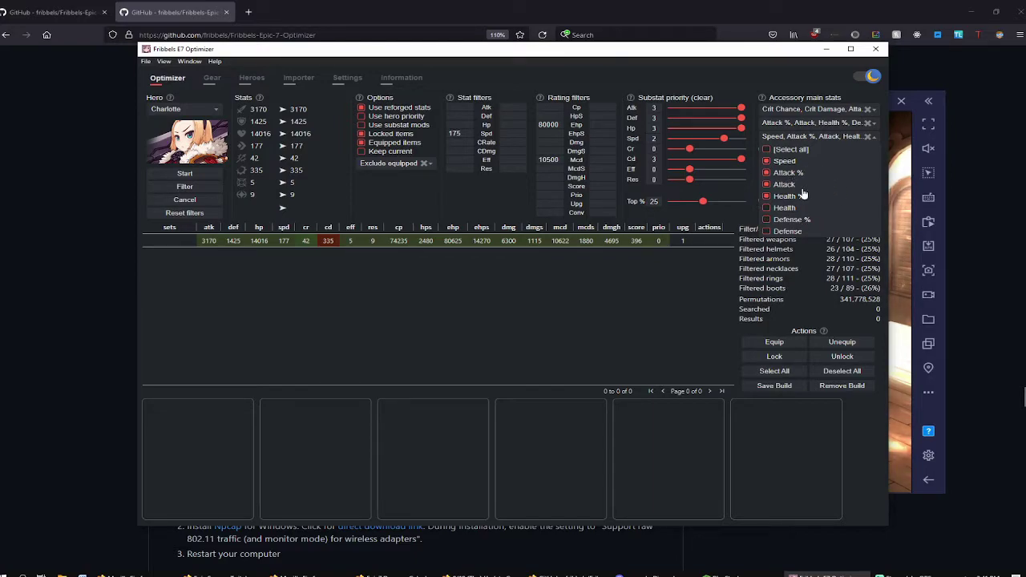
pyautogui.click(730, 210)
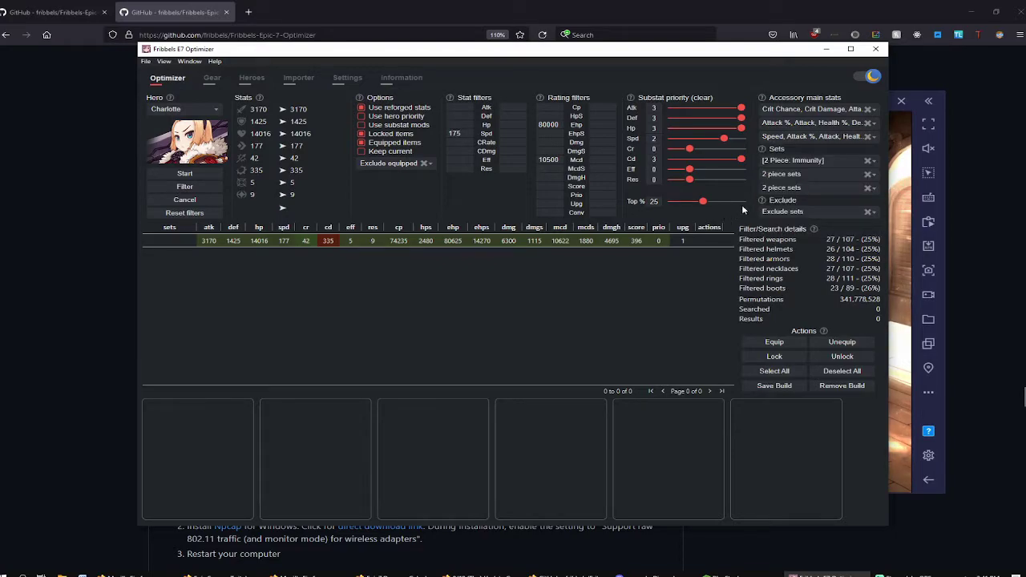
# Replace the Immunity-only set filter with the 4-piece Lifesteal set plus the 2-piece Immunity set
pyautogui.click(801, 162)
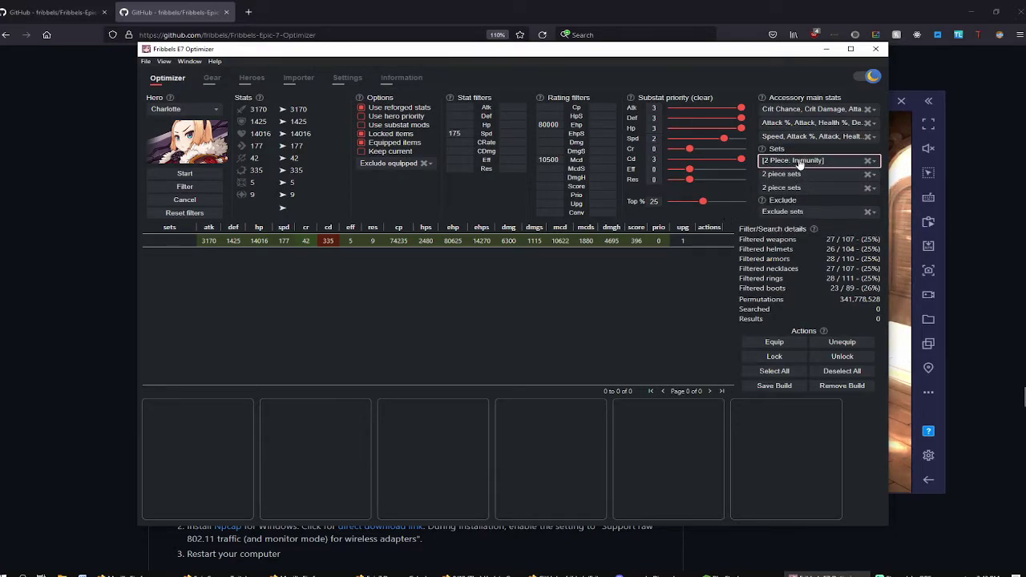
pyautogui.click(868, 161)
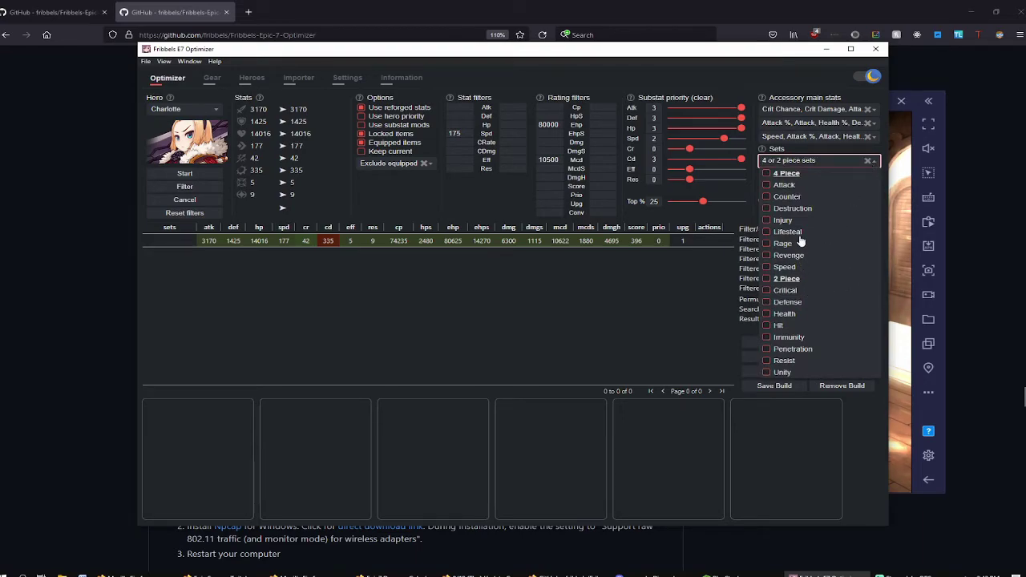
pyautogui.click(793, 233)
pyautogui.click(801, 174)
pyautogui.click(802, 246)
pyautogui.click(889, 188)
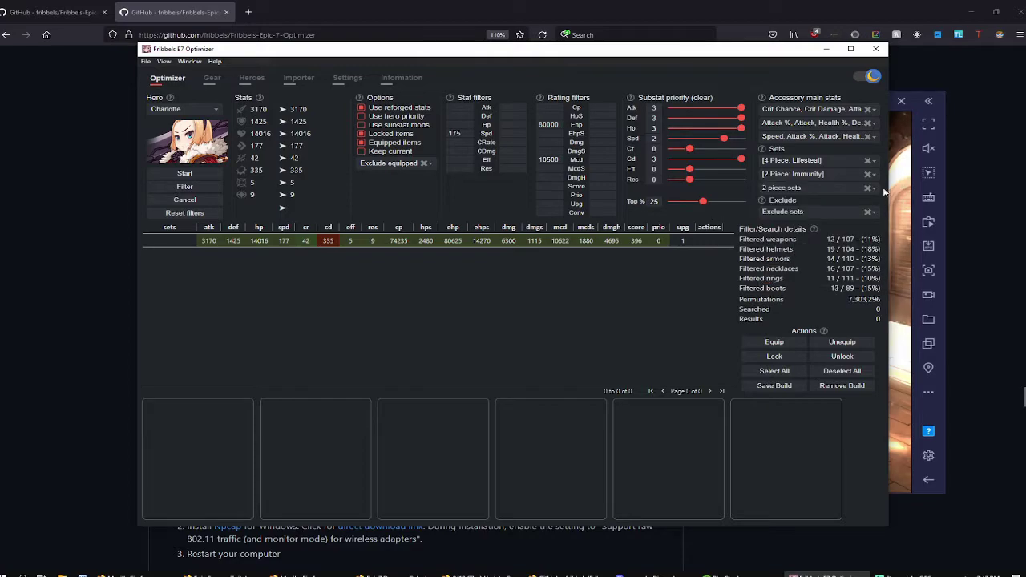
# Replace the 4-piece Lifesteal and 2-piece Immunity set filters with the 2-piece Immunity set alone
pyautogui.click(867, 174)
pyautogui.click(868, 161)
pyautogui.click(832, 164)
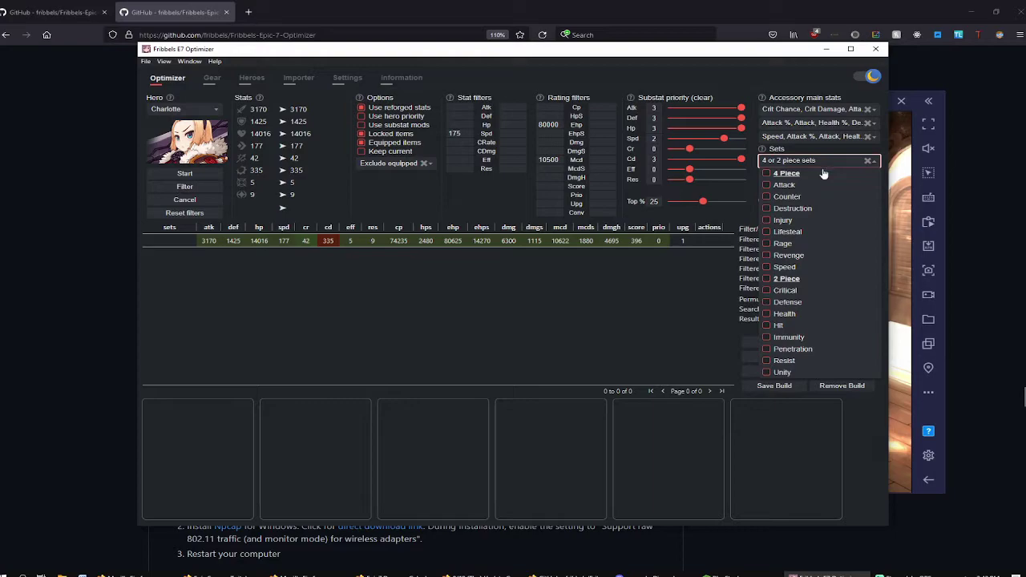
pyautogui.click(804, 338)
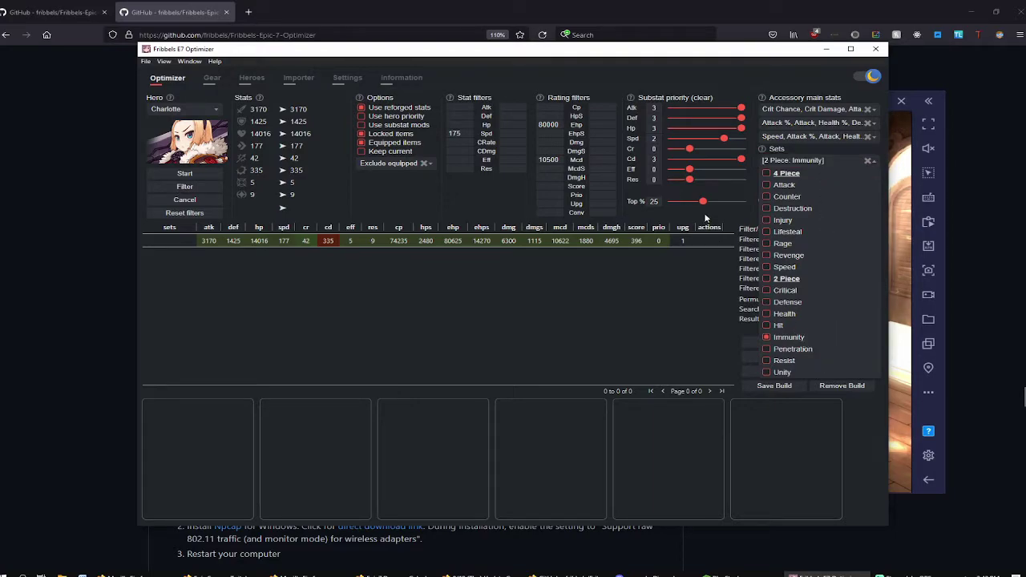
pyautogui.click(705, 217)
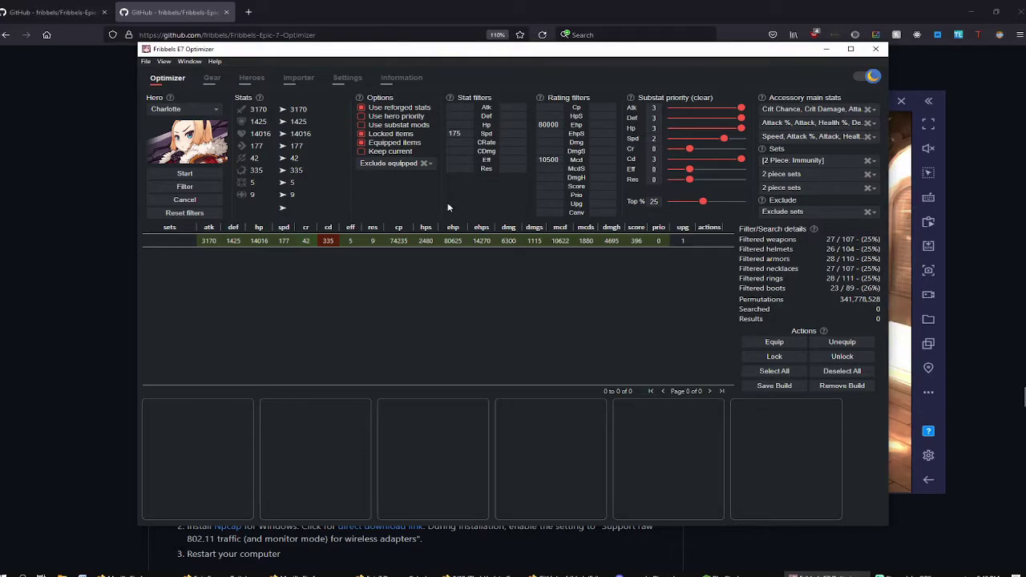
# Run the build search for Charlotte with the current filters and stop it partway through
pyautogui.click(389, 165)
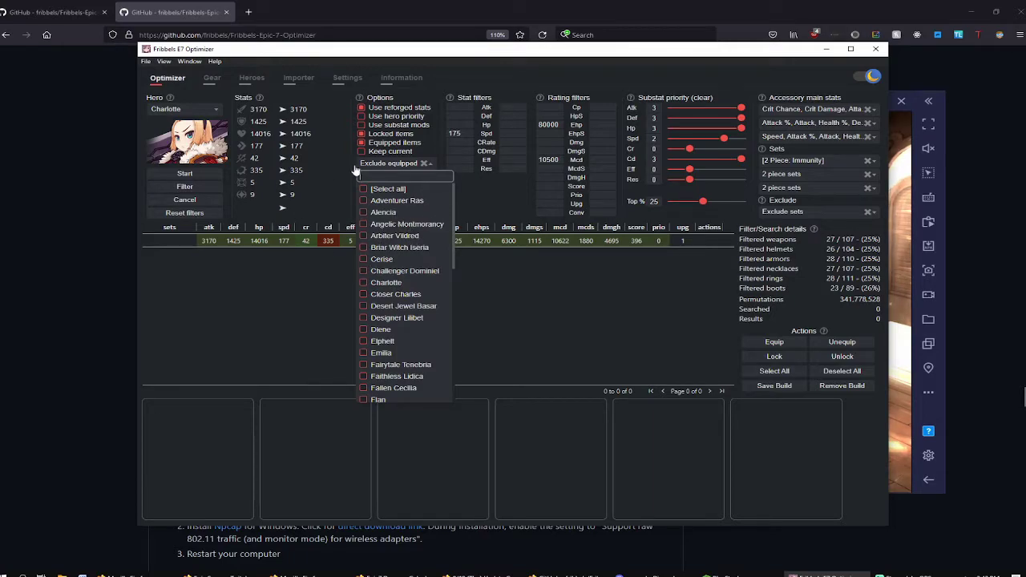
pyautogui.click(494, 193)
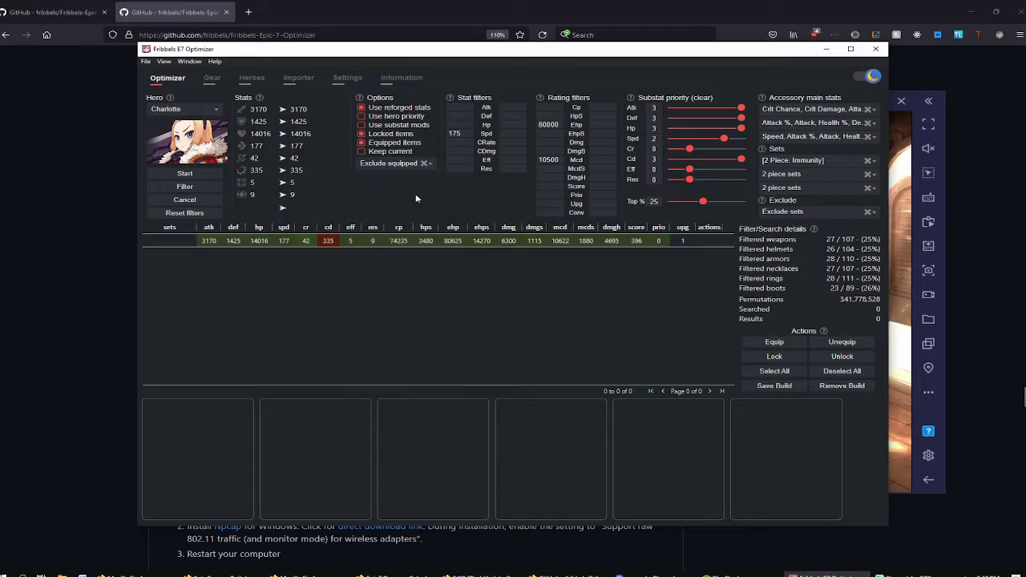
pyautogui.click(206, 175)
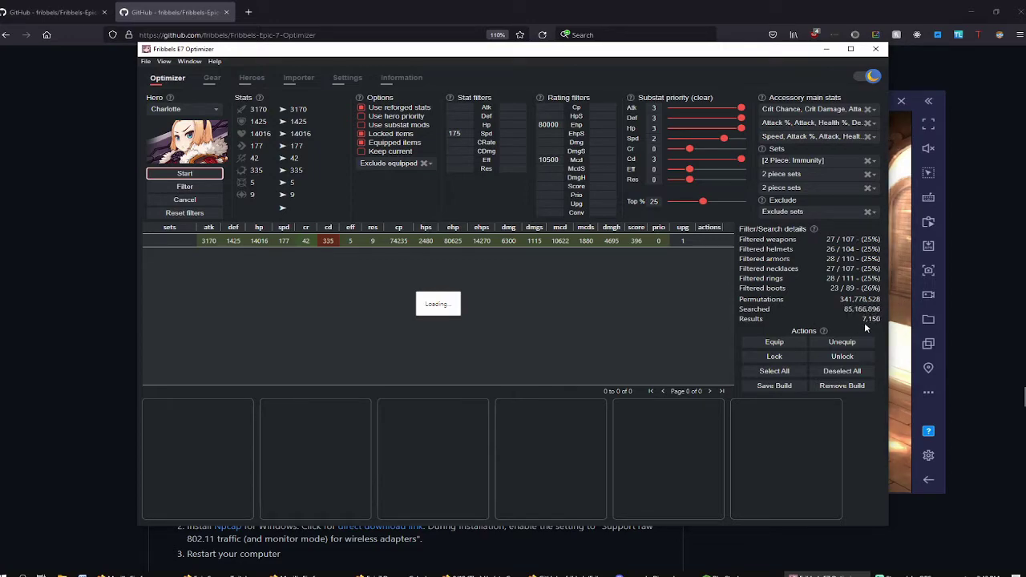
pyautogui.click(207, 200)
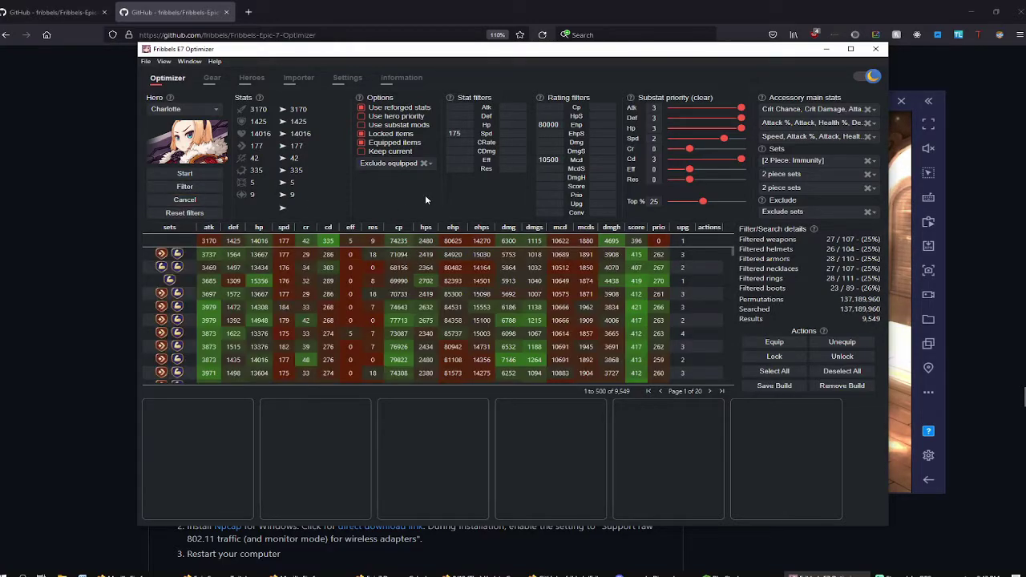
# Sort the found builds by highest mcd and select the top one to inspect its gear
pyautogui.click(575, 253)
pyautogui.click(562, 228)
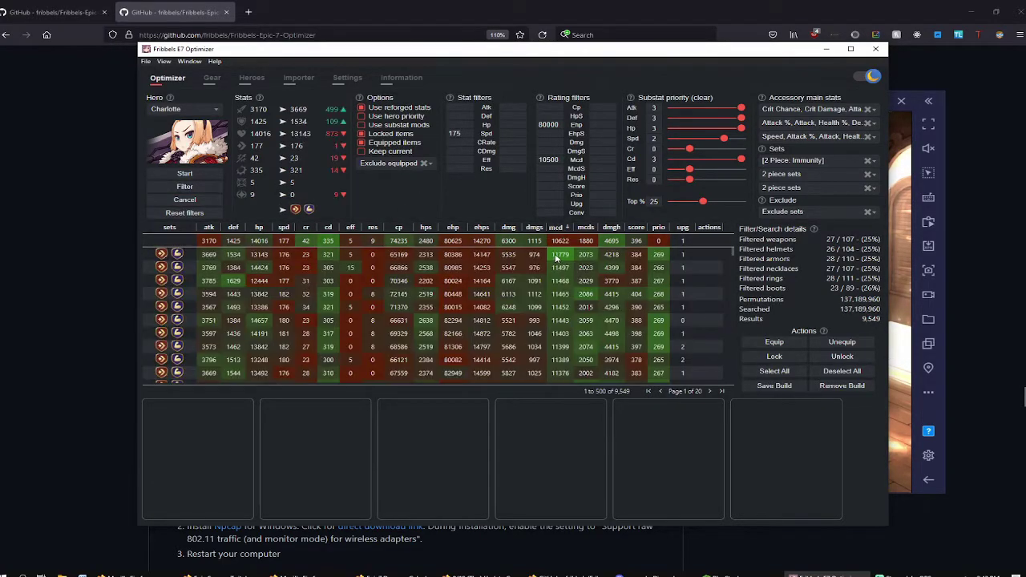
pyautogui.click(572, 258)
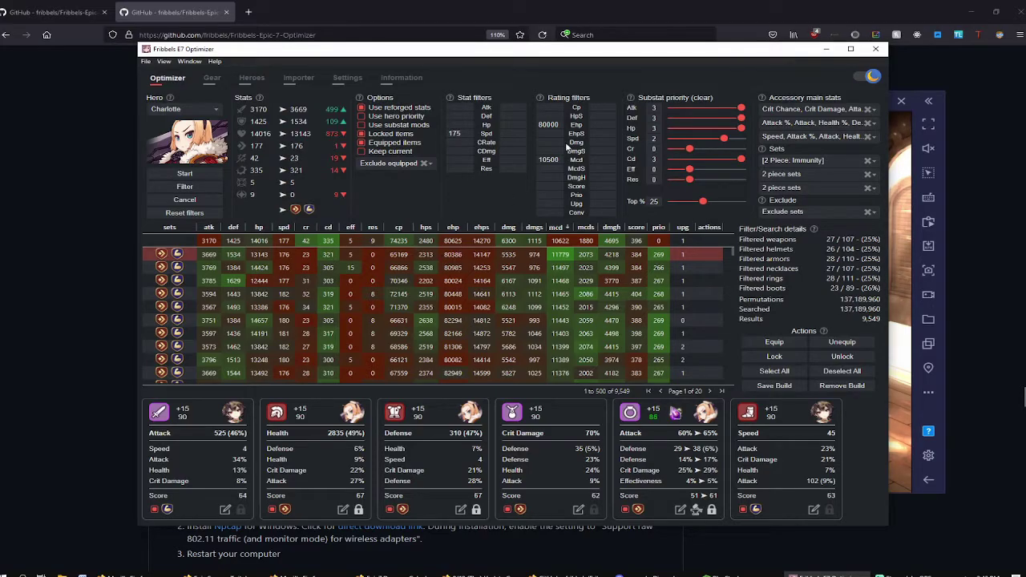
# Set the minimum Ehp rating filter to 85000 and apply it to the found builds
pyautogui.moveTo(561, 126); pyautogui.dragTo(531, 130)
pyautogui.click(503, 192)
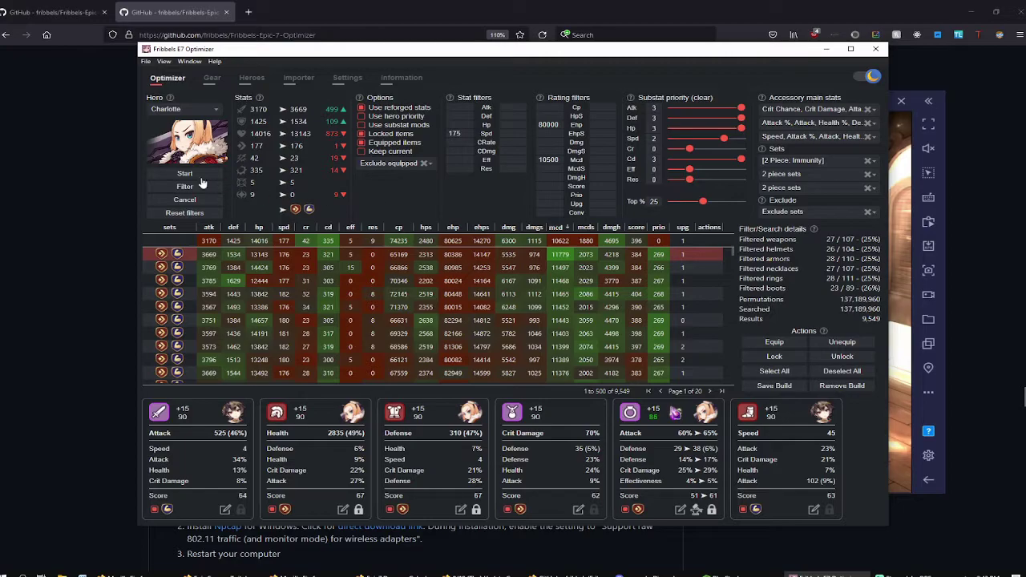
pyautogui.click(553, 127)
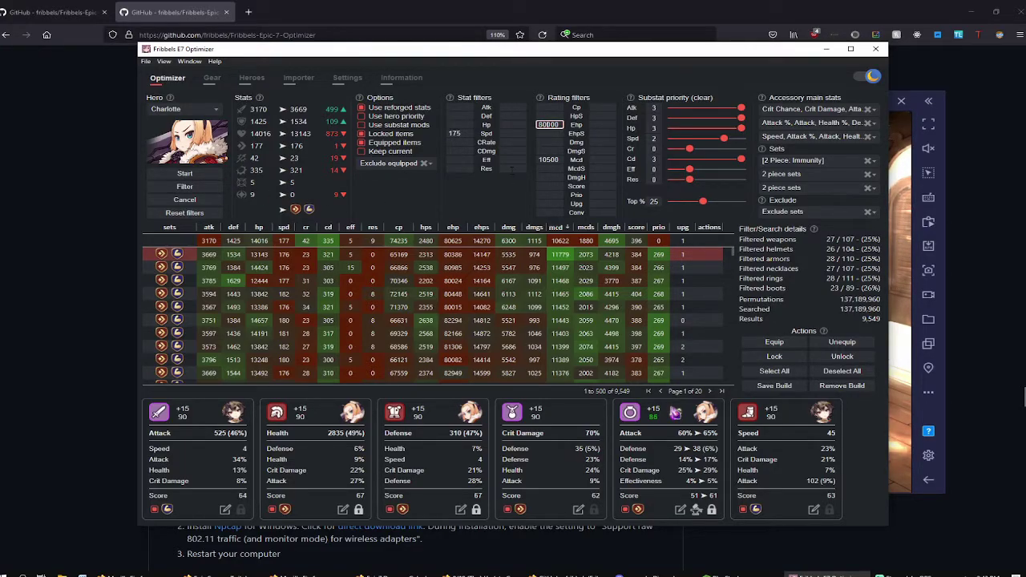
pyautogui.write('5')
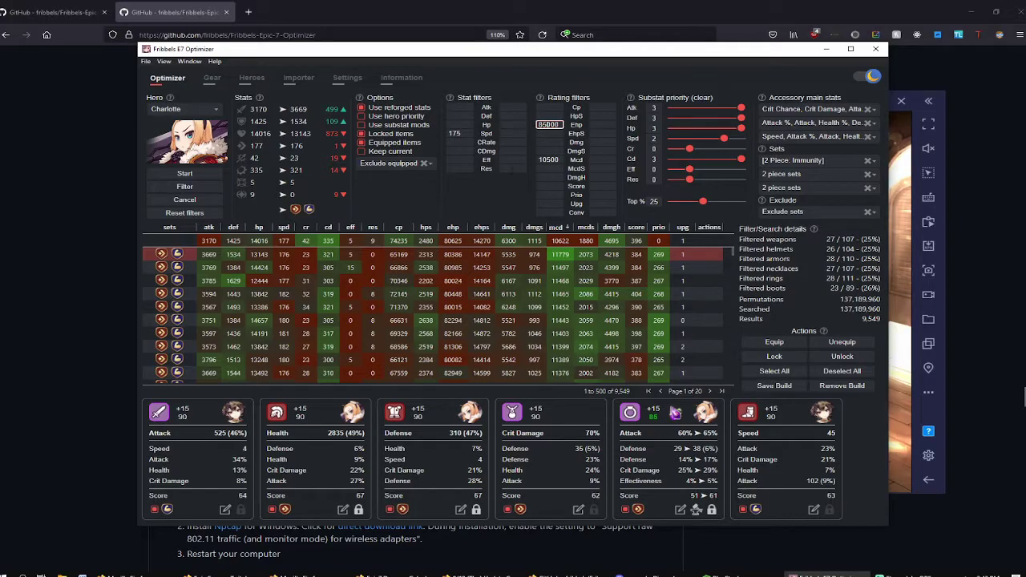
pyautogui.click(488, 191)
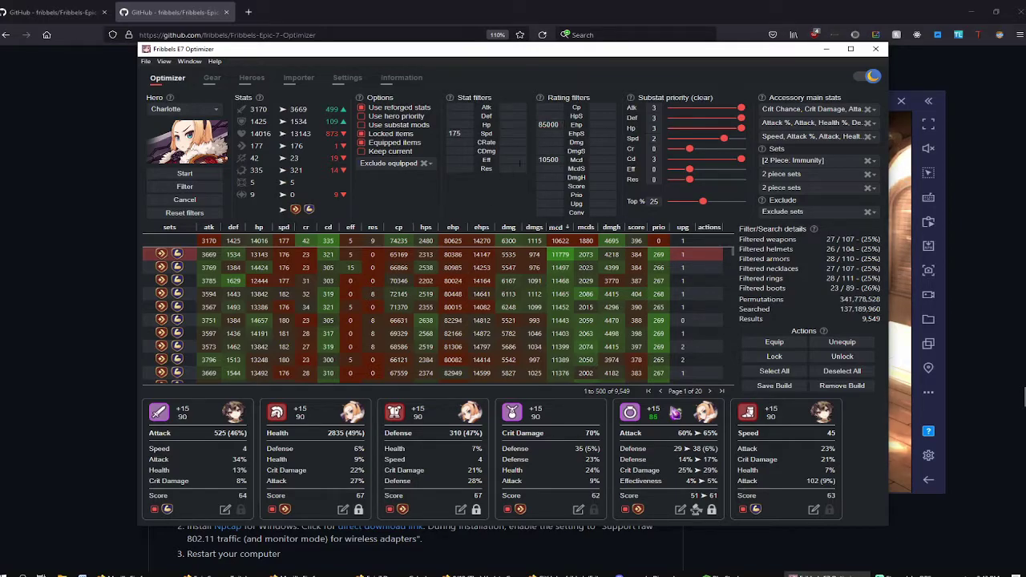
pyautogui.click(202, 189)
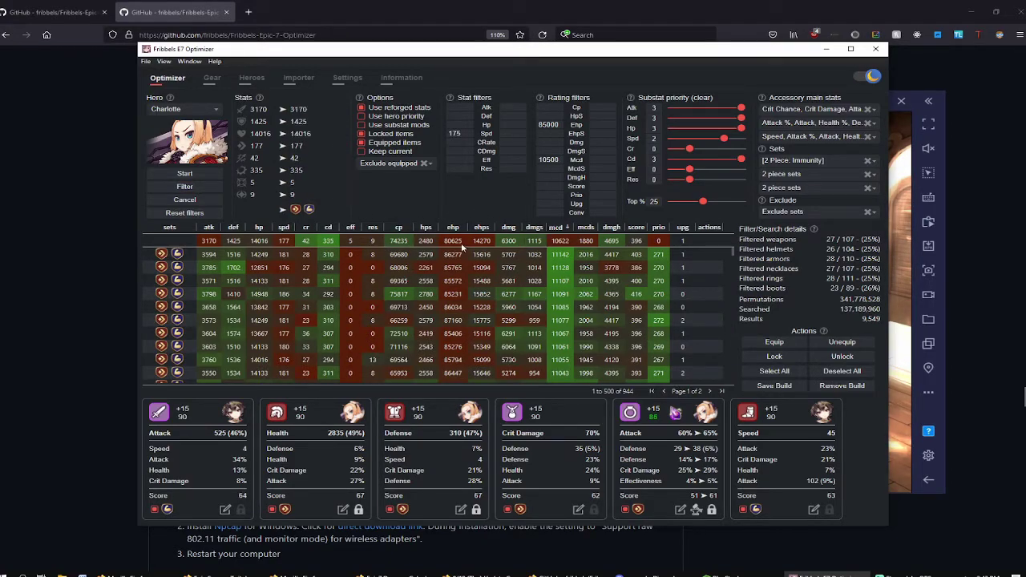
# Compare the filtered builds with Charlotte's current stats, sorting them by highest ehp
pyautogui.click(532, 254)
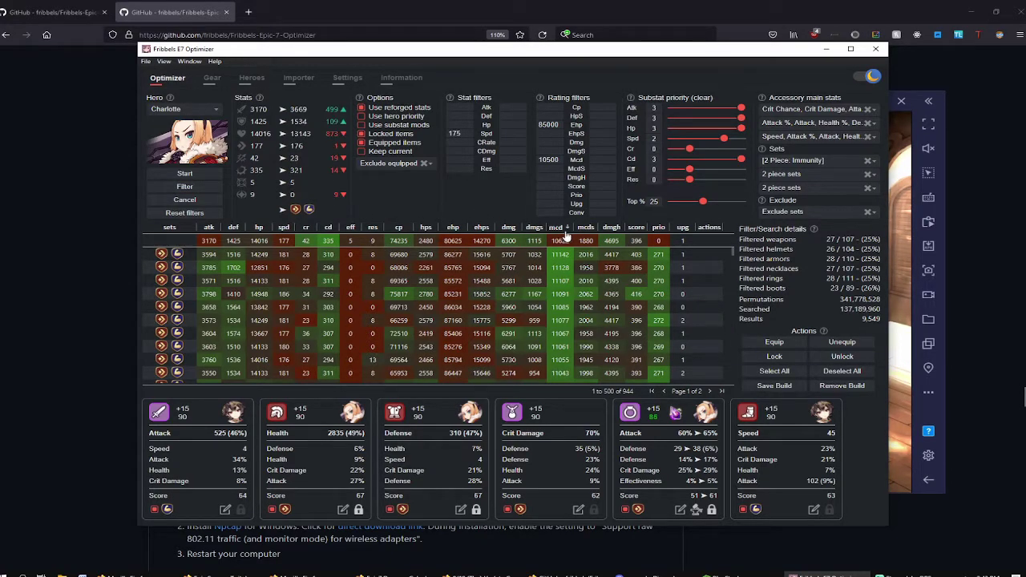
pyautogui.click(546, 254)
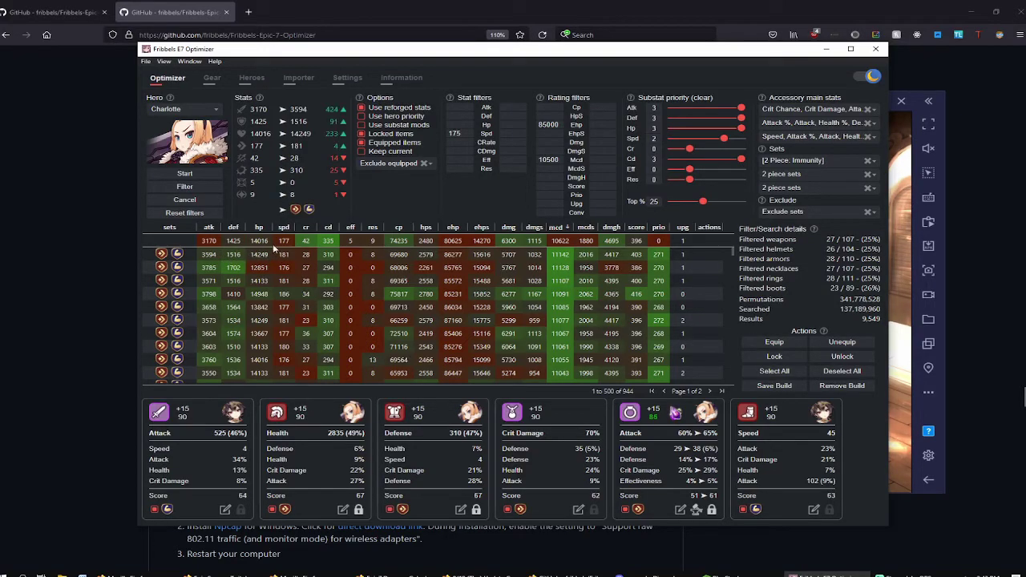
pyautogui.click(466, 244)
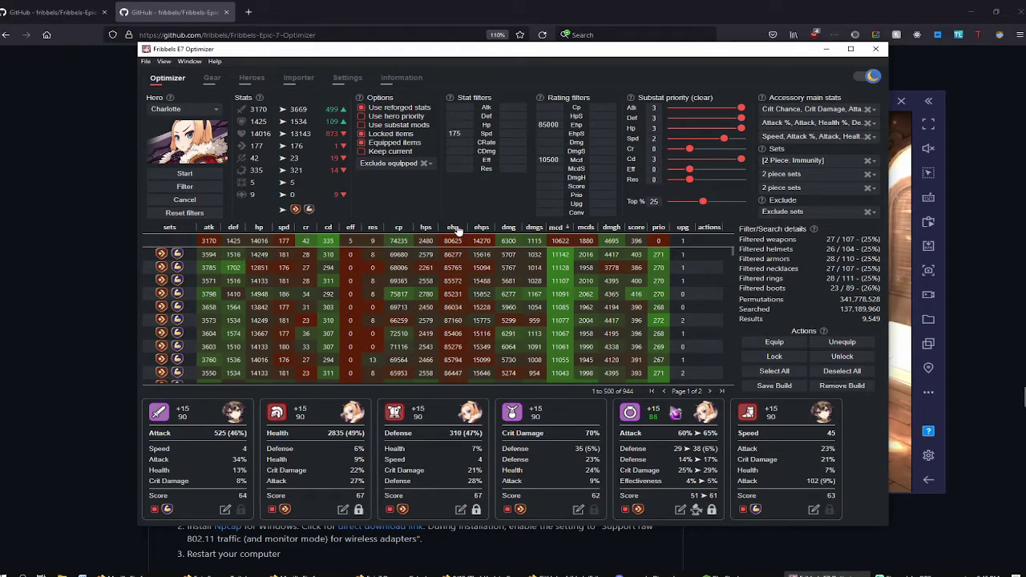
pyautogui.click(455, 230)
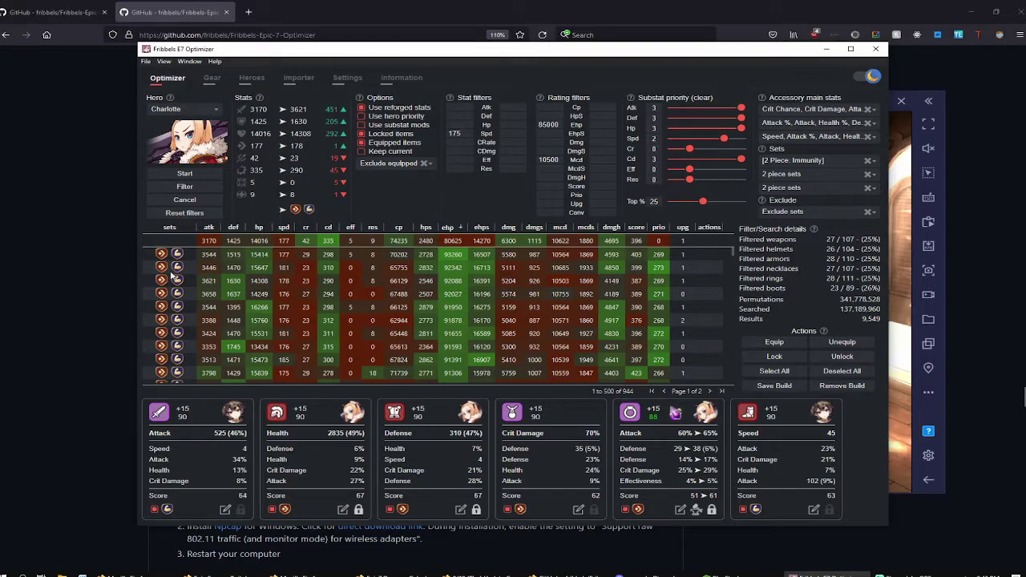
pyautogui.click(255, 255)
pyautogui.click(247, 267)
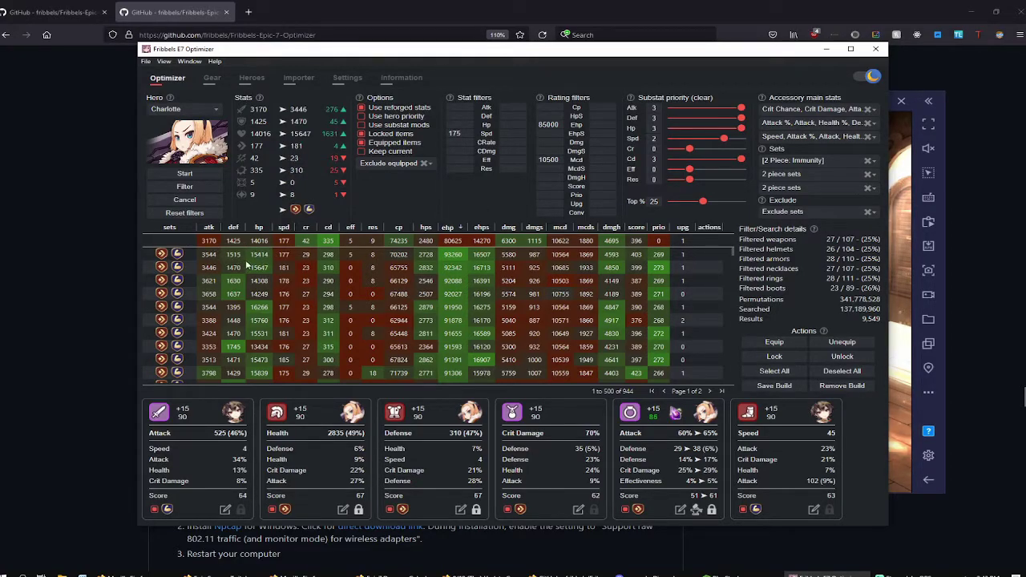
pyautogui.click(554, 255)
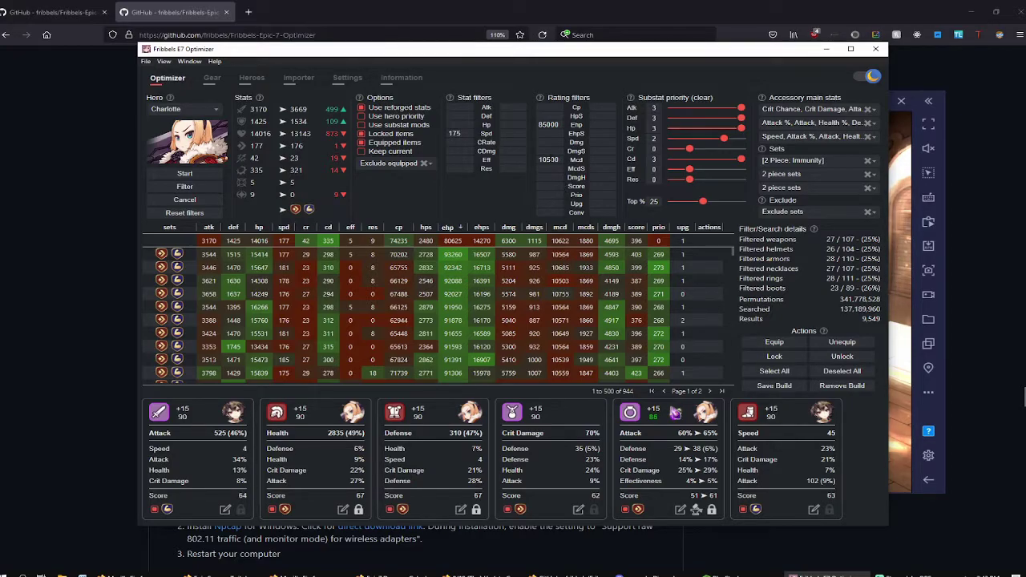
# Set the minimum Mcd rating filter to 11000 and apply it to the found builds
pyautogui.click(551, 160)
pyautogui.press('BackSpace')
pyautogui.press('BackSpace')
pyautogui.press('BackSpace')
pyautogui.press('BackSpace')
pyautogui.write('1000')
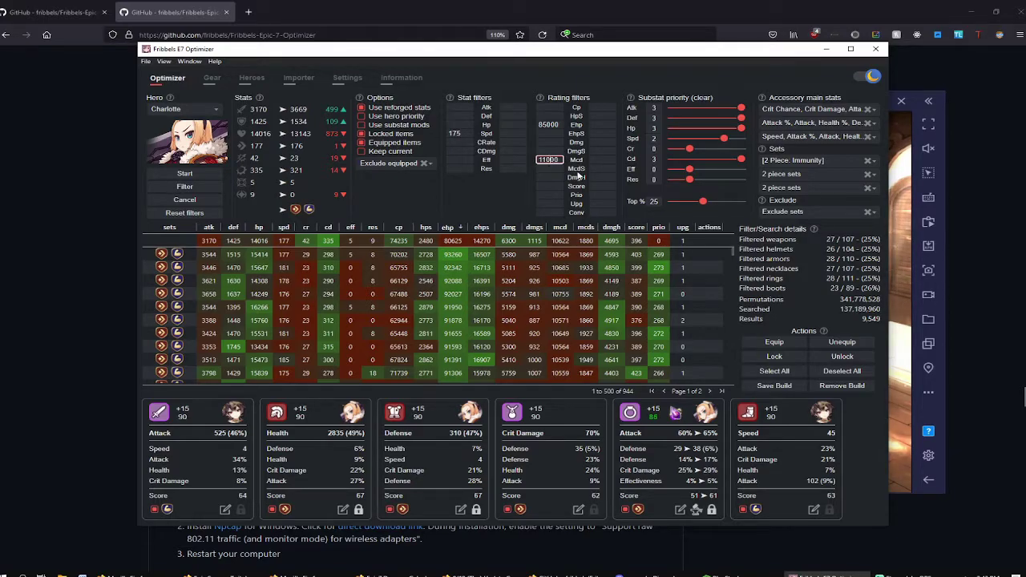
pyautogui.click(197, 186)
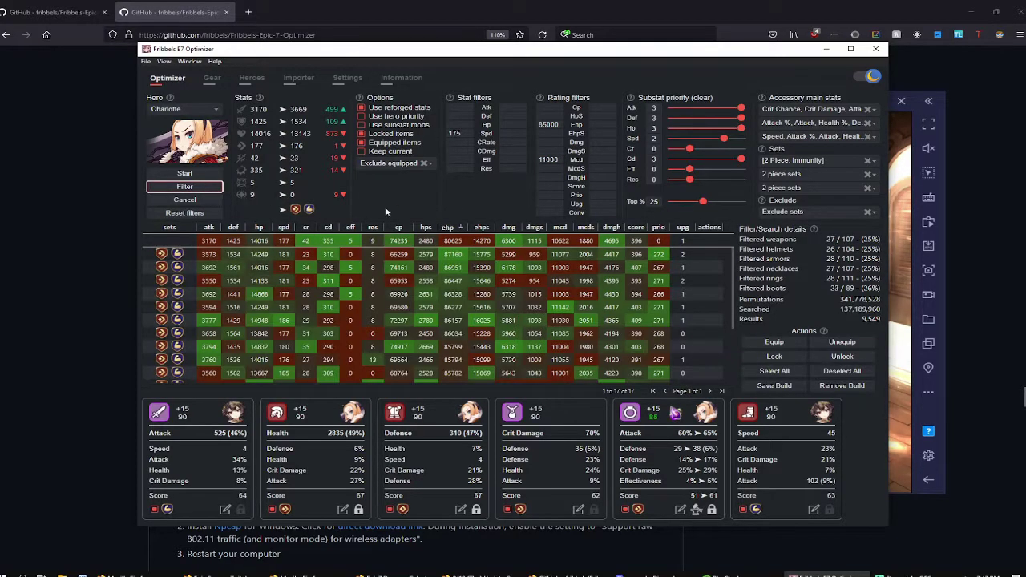
# Select the build with the highest ehp to show its gear, and allow locked items in the search options
pyautogui.click(397, 254)
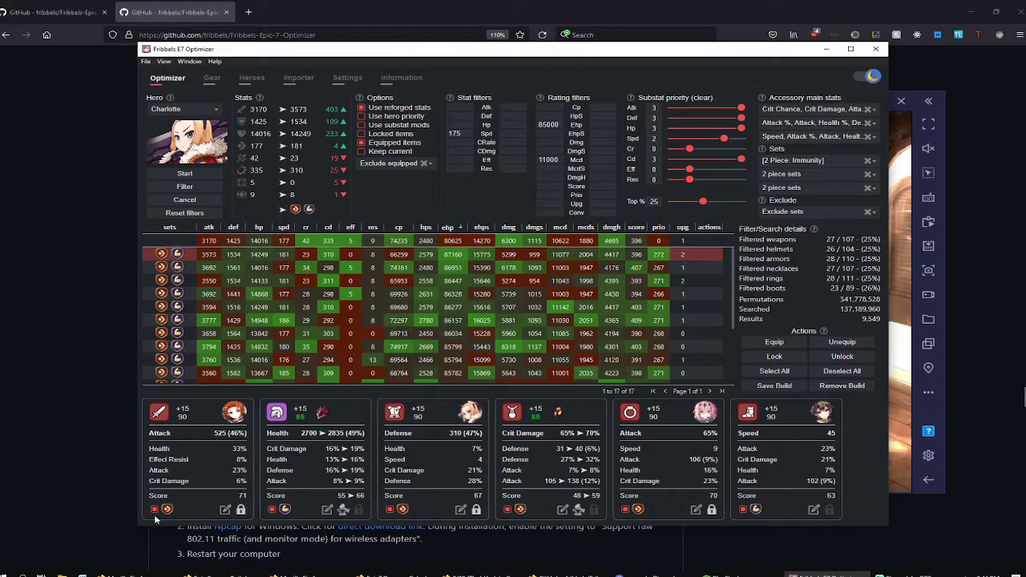
pyautogui.click(387, 134)
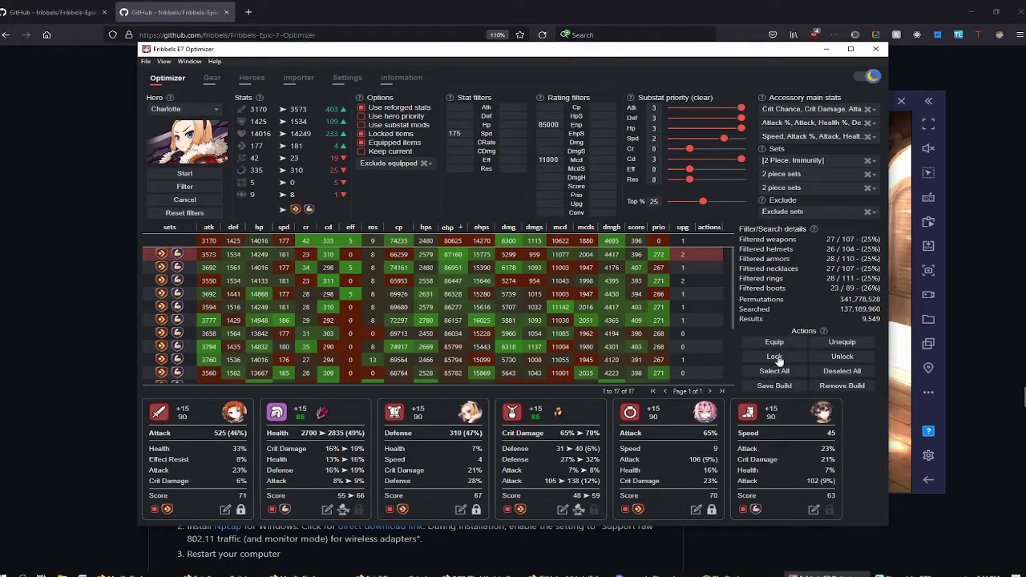
# Find Charlotte in the hero list and view the gear of her first saved build
pyautogui.click(251, 77)
pyautogui.scroll(-13, 477, 193)
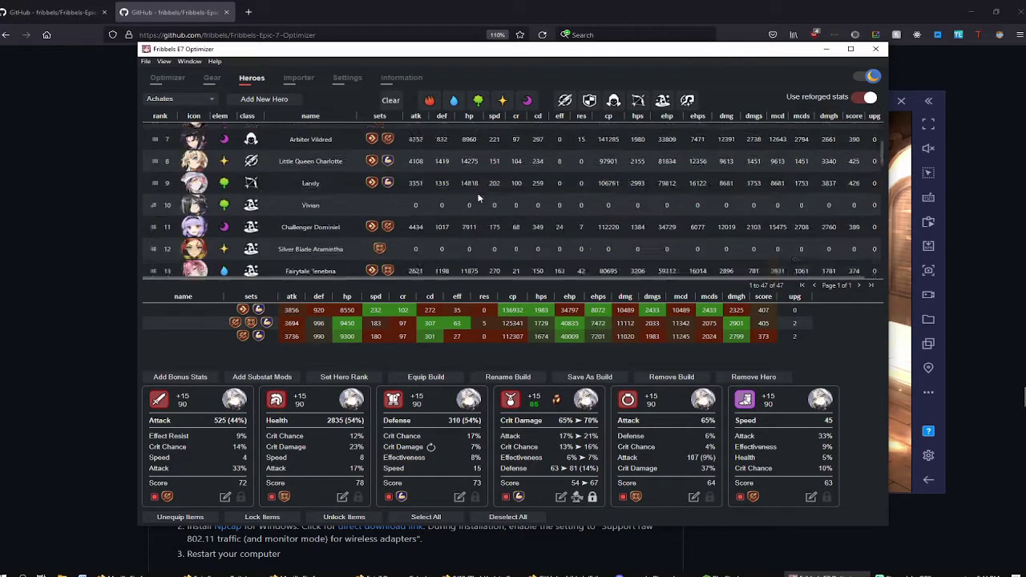
pyautogui.scroll(2, 503, 196)
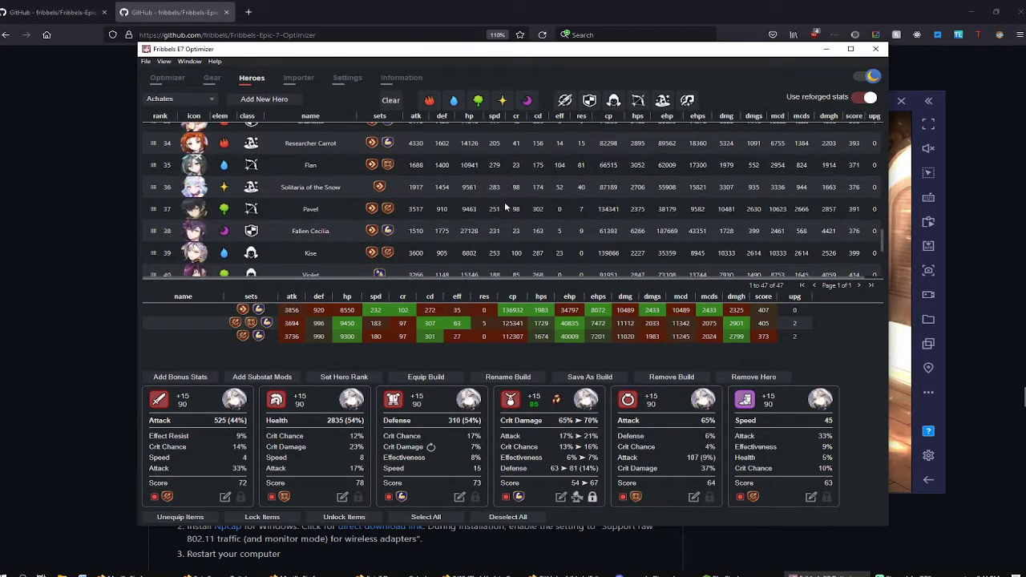
pyautogui.scroll(2, 506, 204)
pyautogui.click(407, 203)
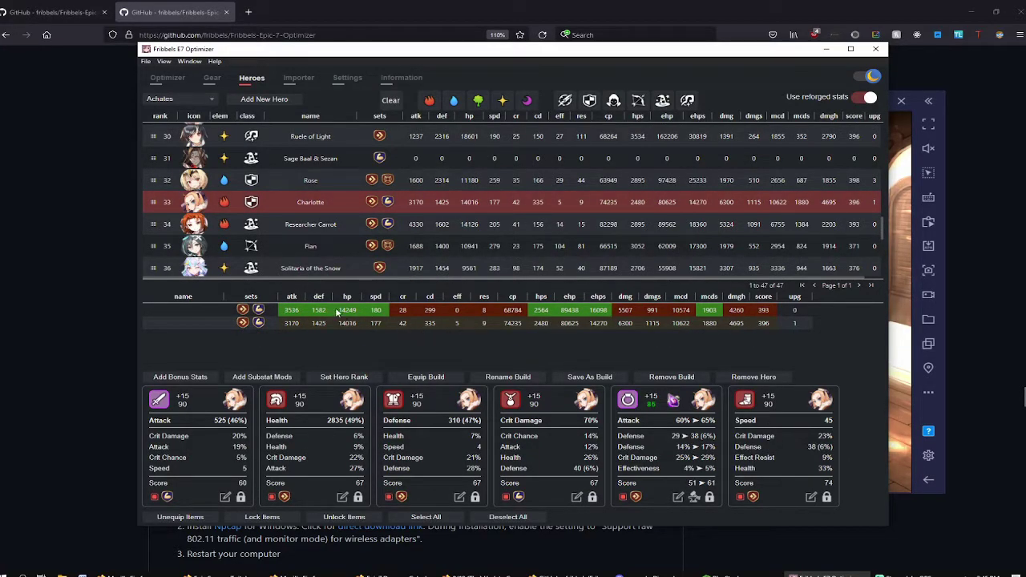
pyautogui.click(361, 312)
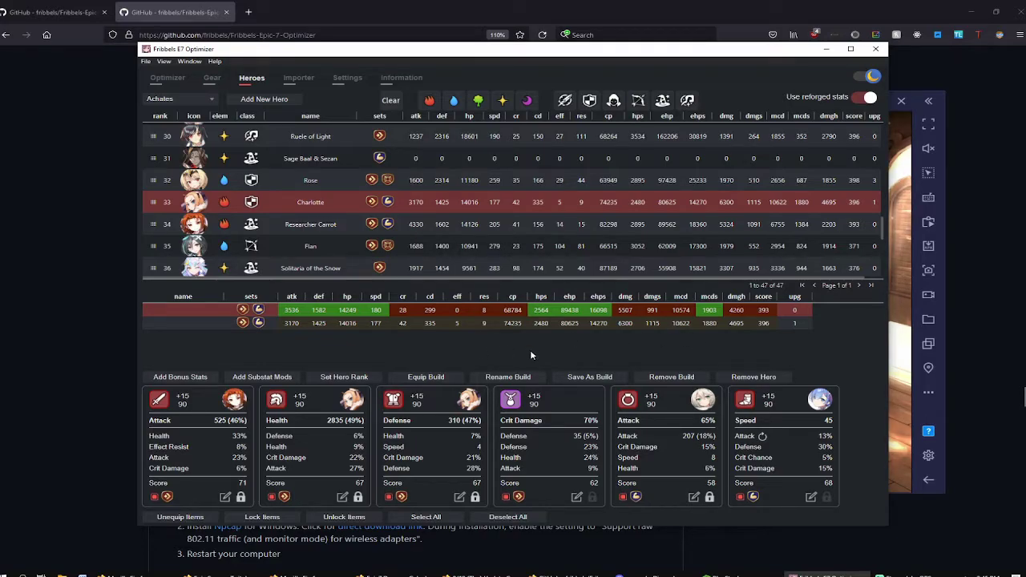
# Add Alexa to the hero list as a new hero
pyautogui.scroll(-3, 459, 200)
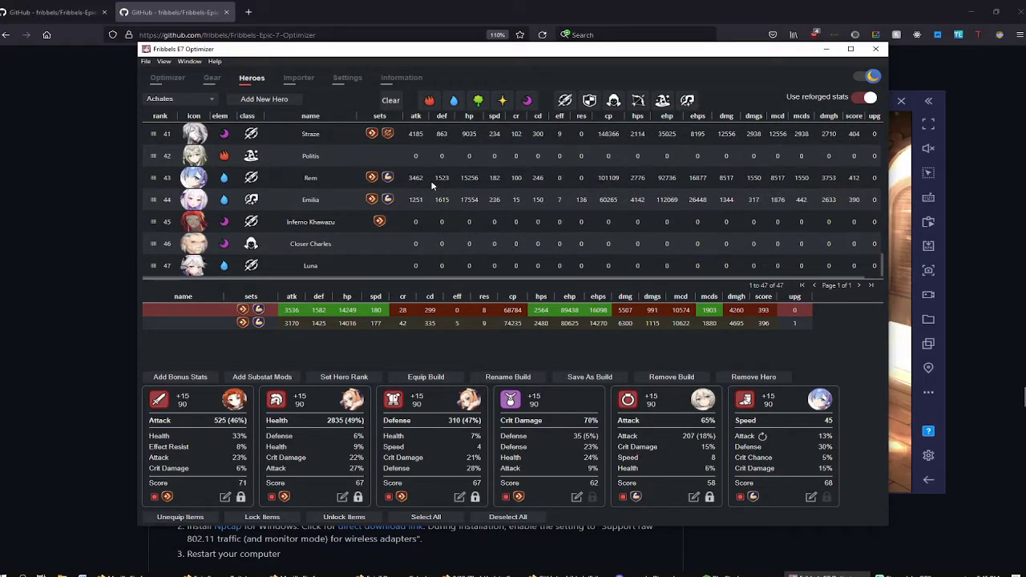
pyautogui.click(200, 101)
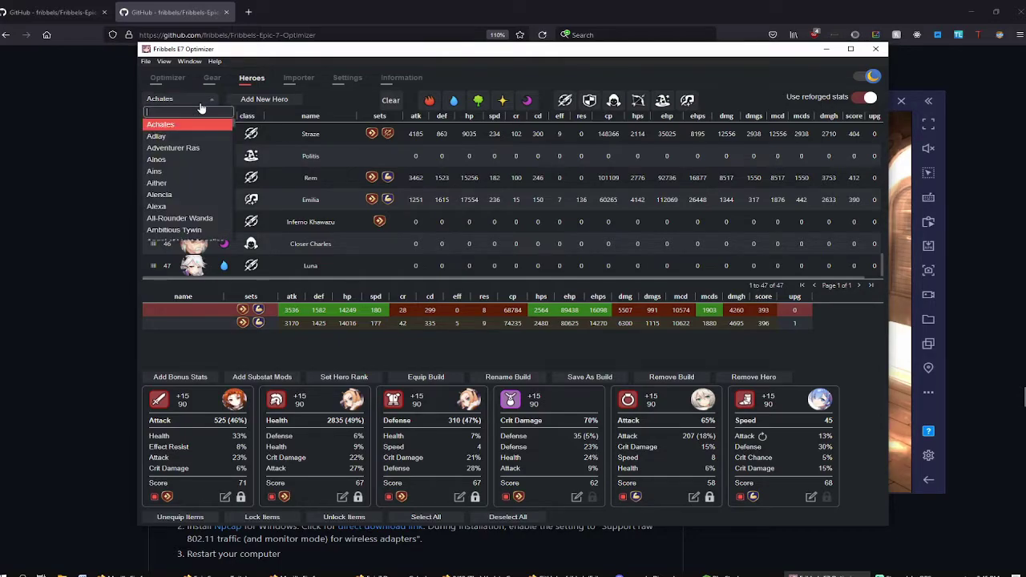
pyautogui.click(191, 207)
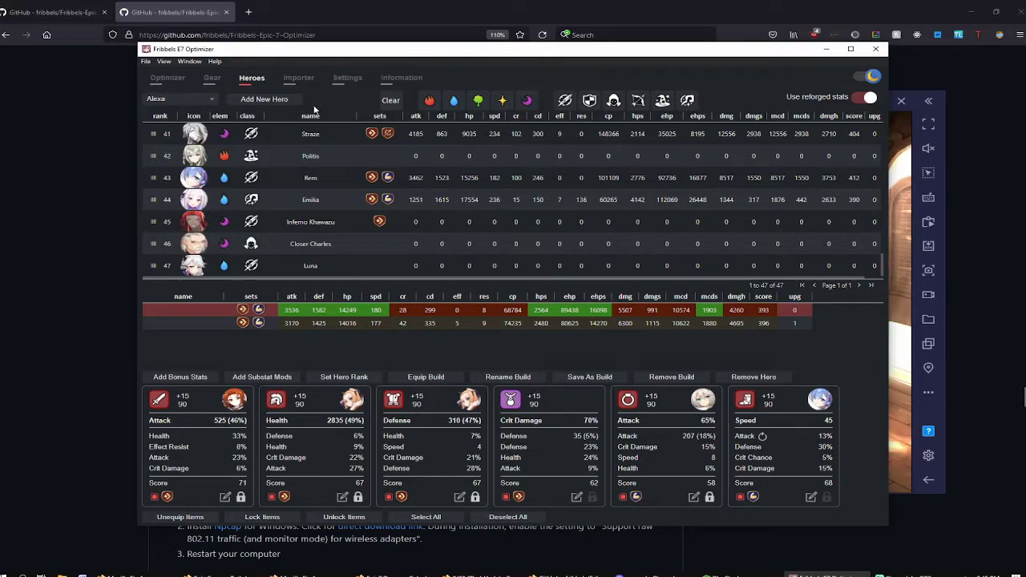
pyautogui.click(271, 101)
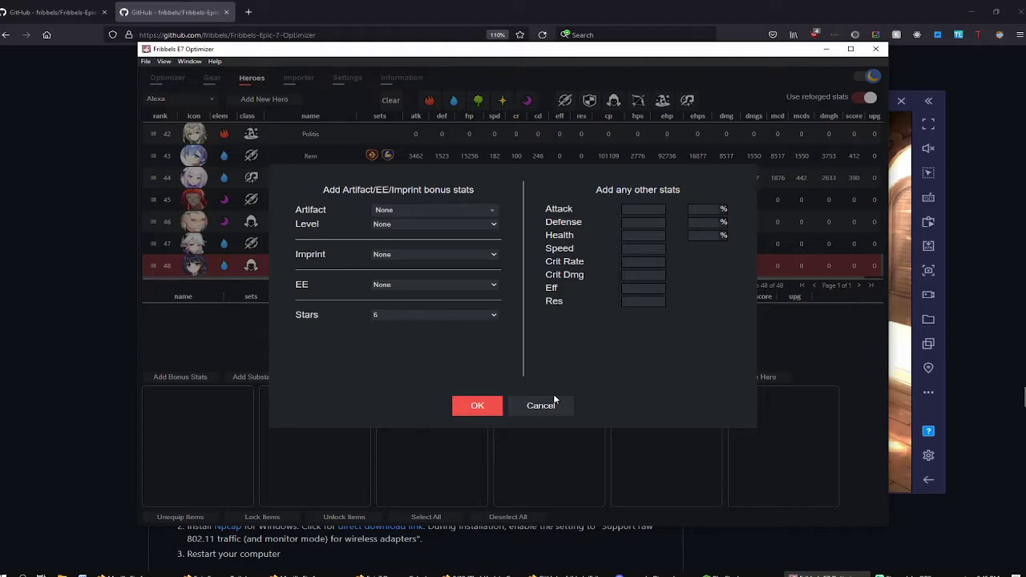
# Try the Daydream Joker artifact and the 144 Attack - SSS imprint in Alexa's bonus stats, and check the EE options
pyautogui.click(454, 212)
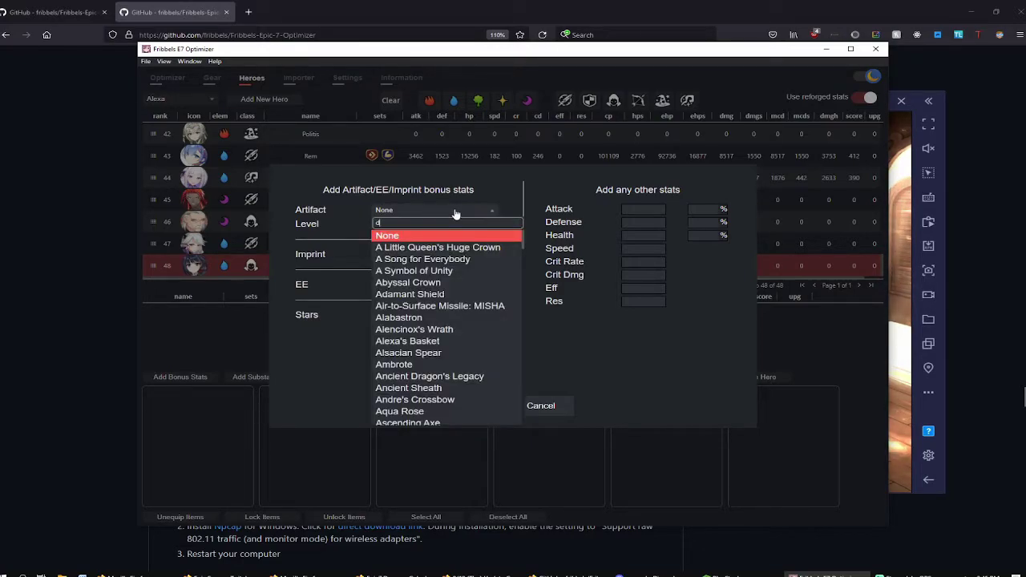
pyautogui.write('day')
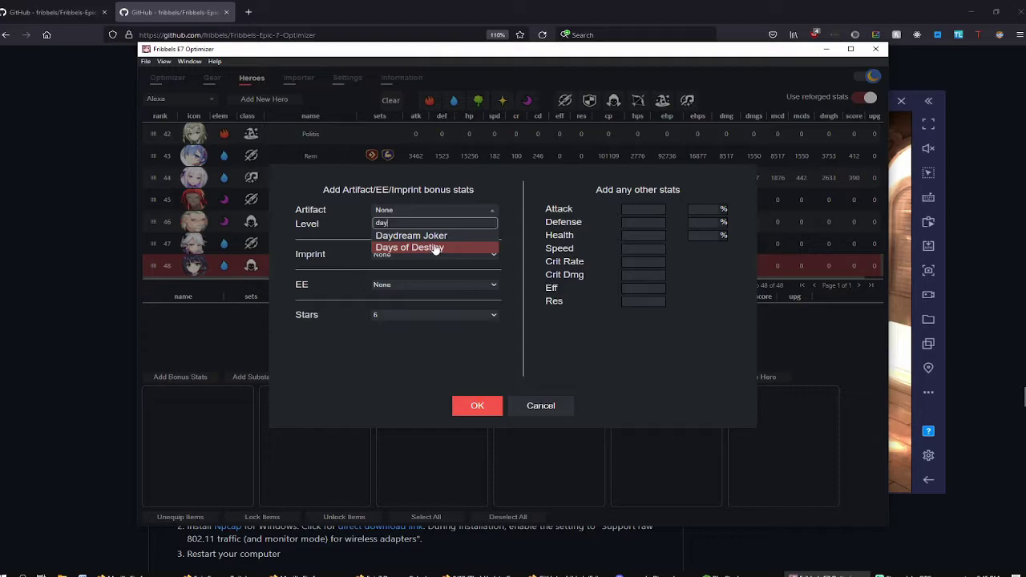
pyautogui.click(435, 236)
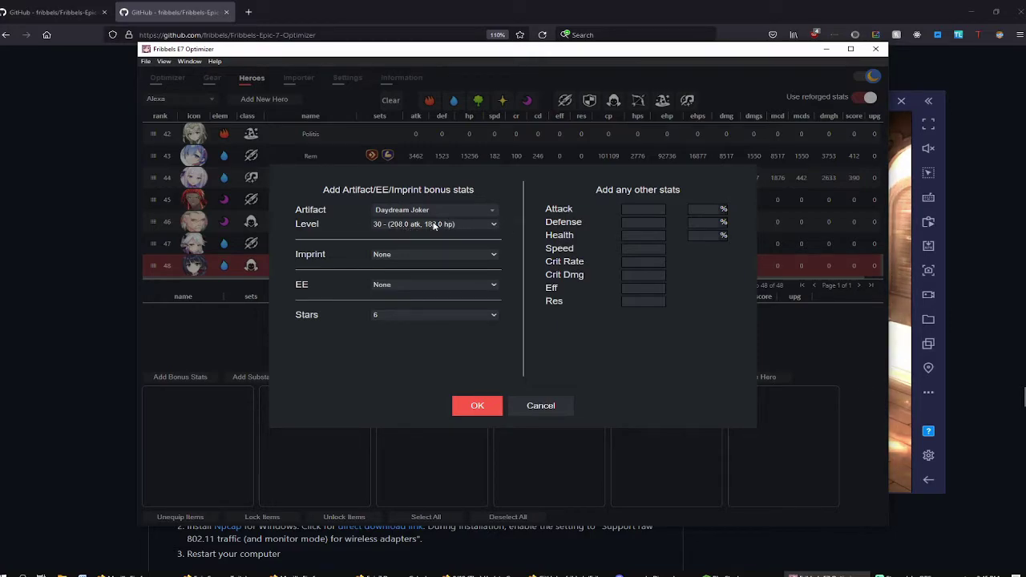
pyautogui.click(420, 255)
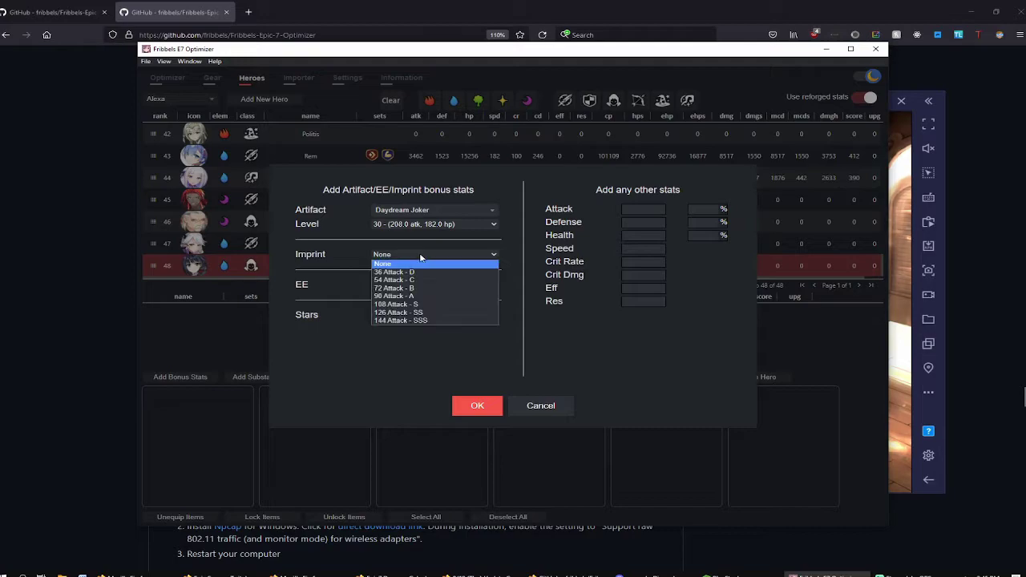
pyautogui.click(463, 340)
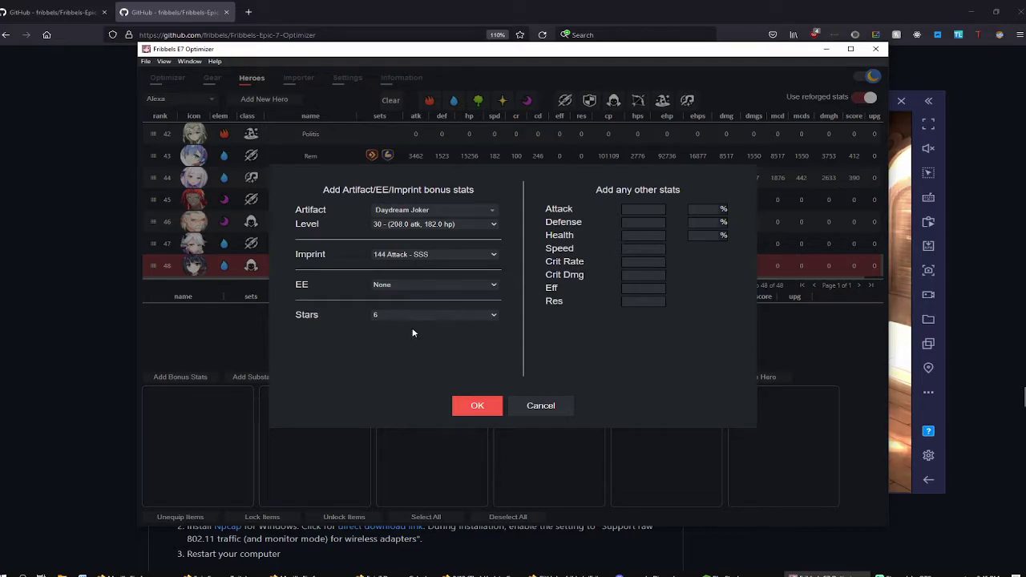
pyautogui.click(642, 222)
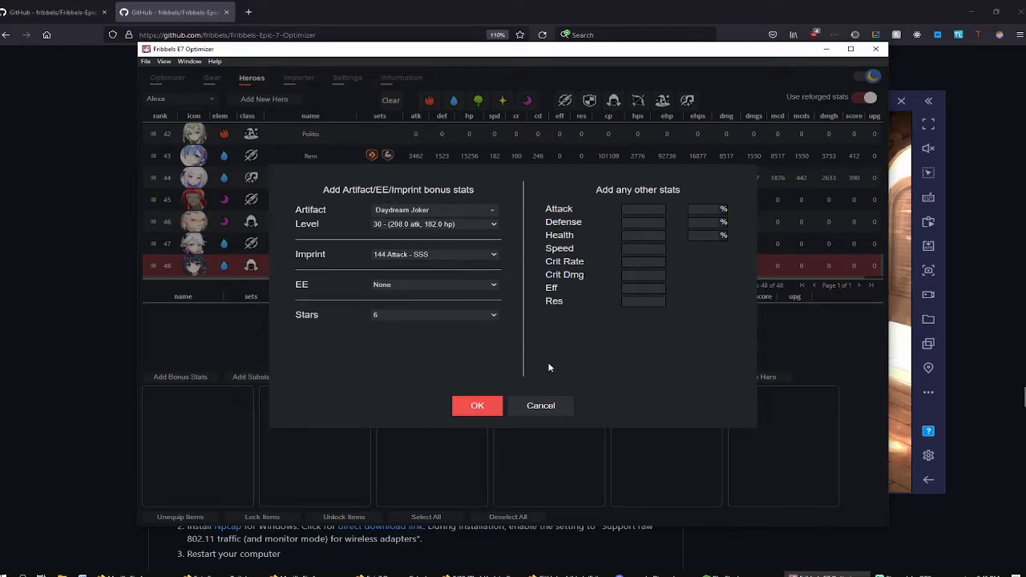
pyautogui.click(459, 289)
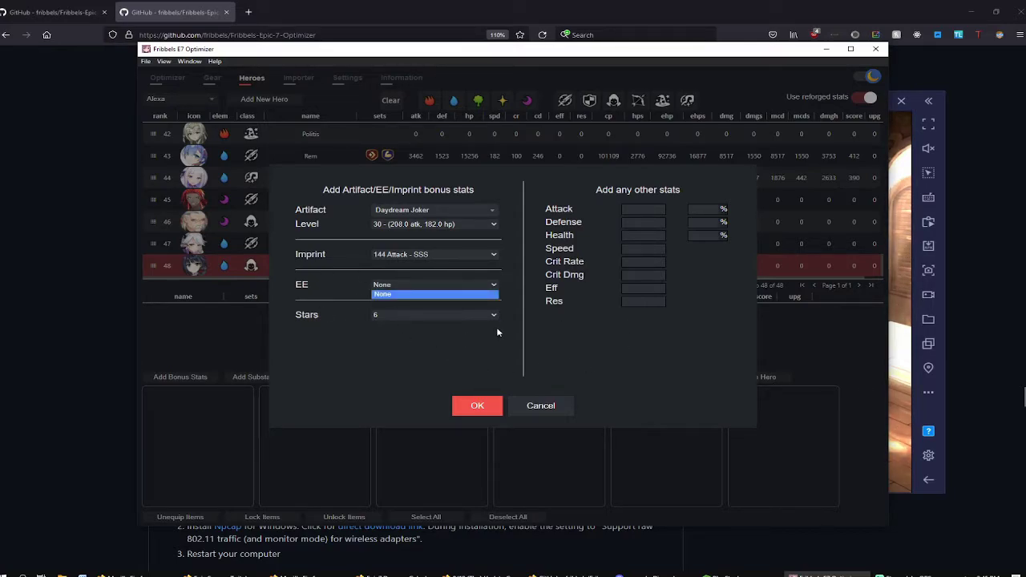
pyautogui.click(526, 365)
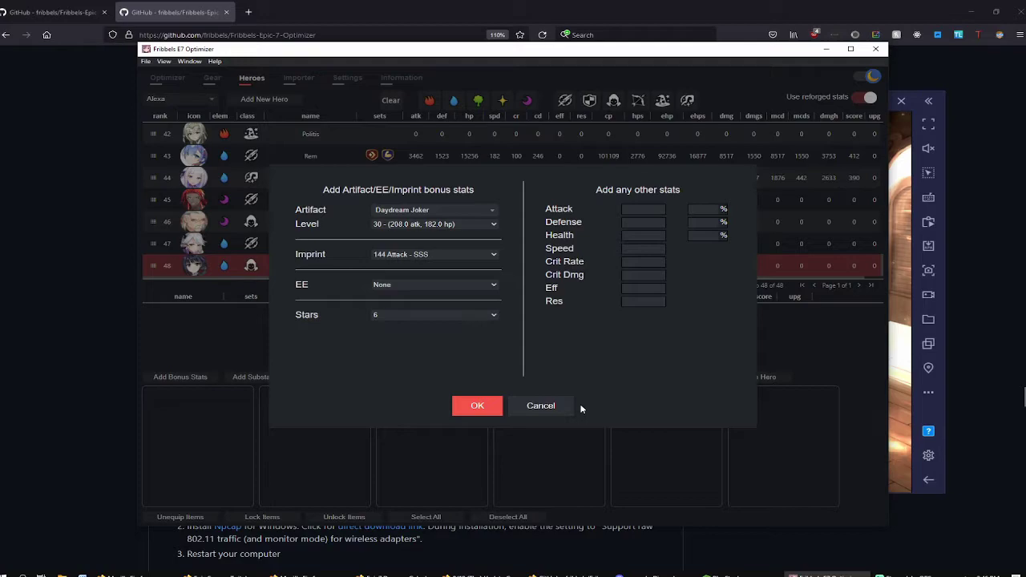
# Discard the bonus stats and remove Alexa from the hero list
pyautogui.click(540, 409)
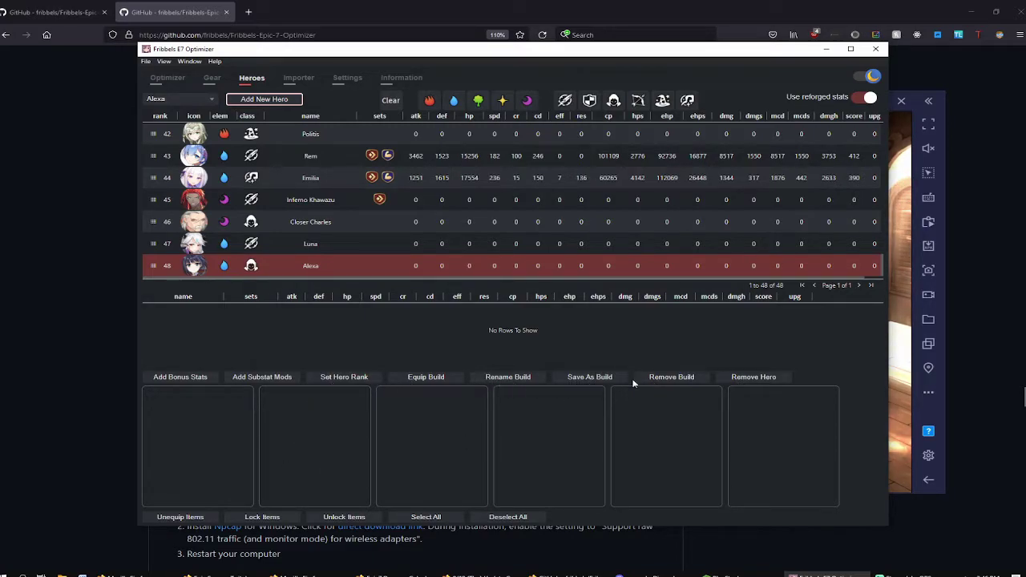
pyautogui.click(754, 379)
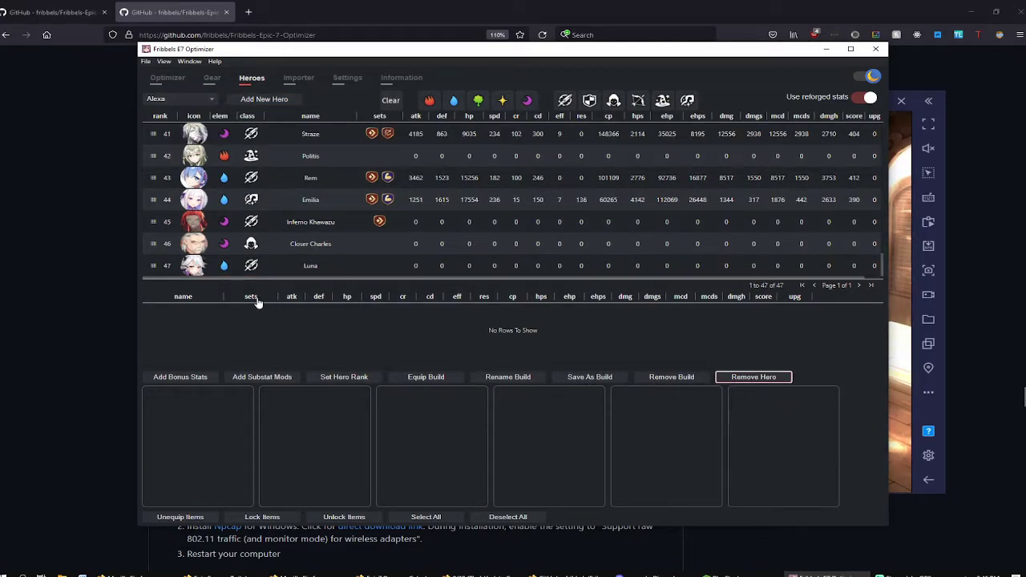
# Return to Charlotte's optimizer results, review the minimum Ehp and Mcd rating filters, and reapply them to the builds
pyautogui.click(169, 84)
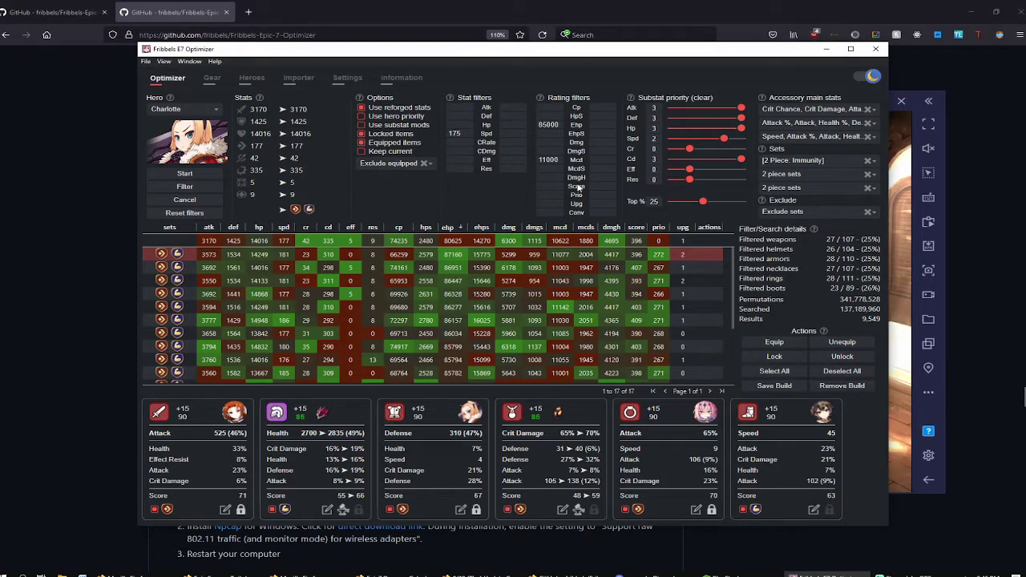
pyautogui.doubleClick(560, 125)
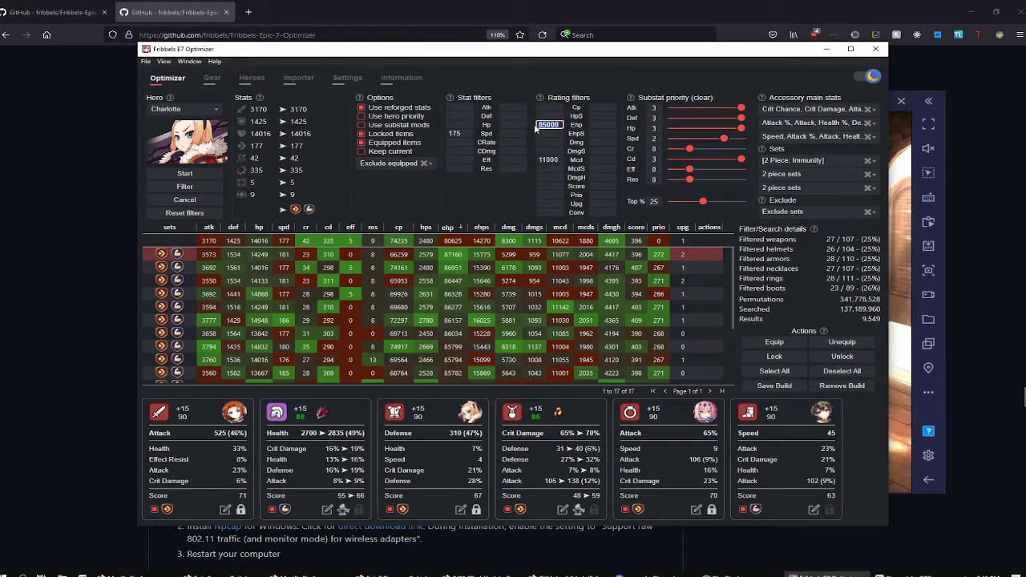
pyautogui.doubleClick(555, 160)
pyautogui.click(497, 204)
pyautogui.click(197, 189)
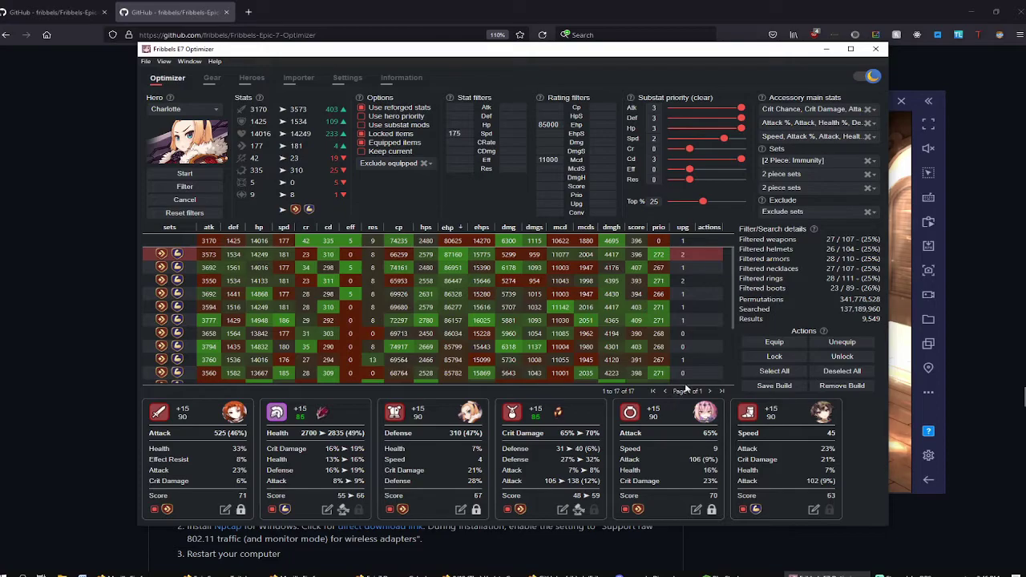
# Compare the gear of the 86034 ehp and 87160 ehp builds, and sort the results by mcds, ehps and mcd
pyautogui.click(618, 335)
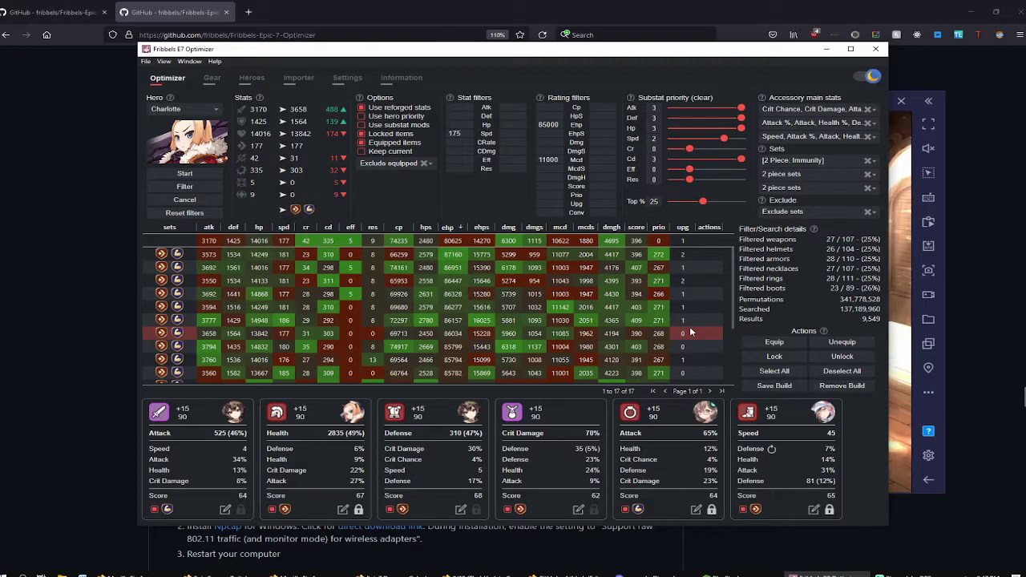
pyautogui.click(687, 256)
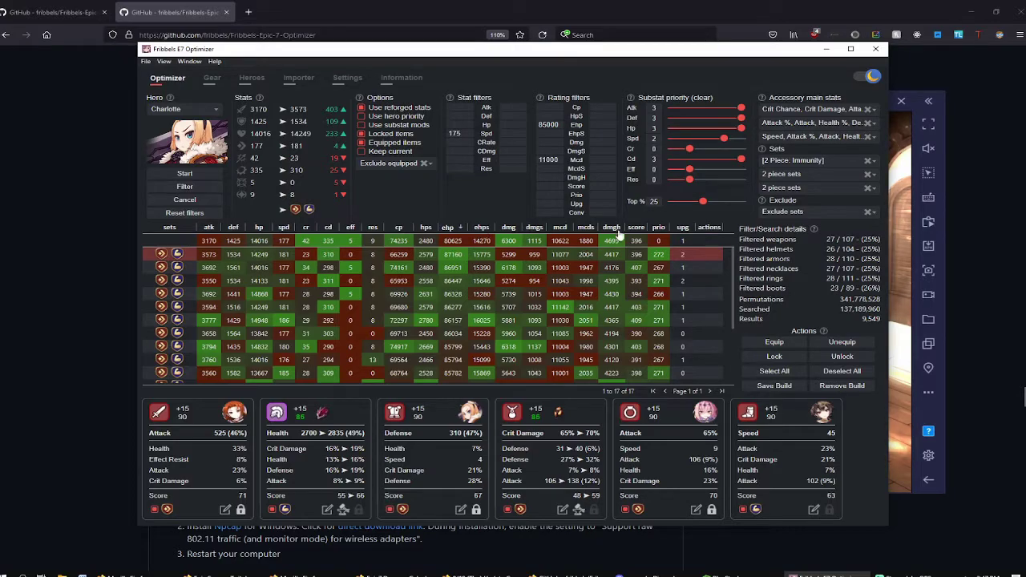
pyautogui.click(585, 228)
pyautogui.click(483, 230)
pyautogui.click(581, 230)
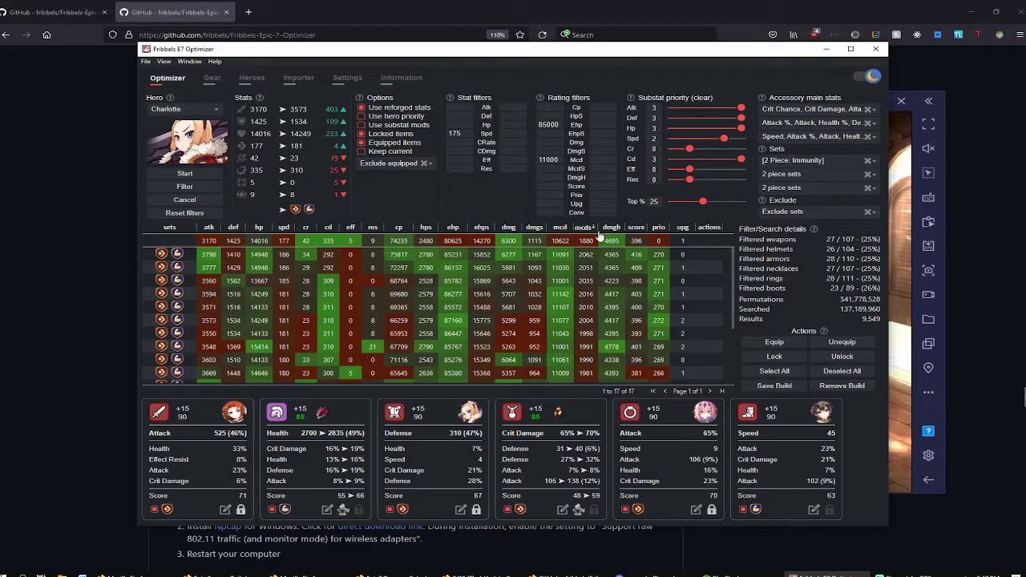
pyautogui.click(561, 229)
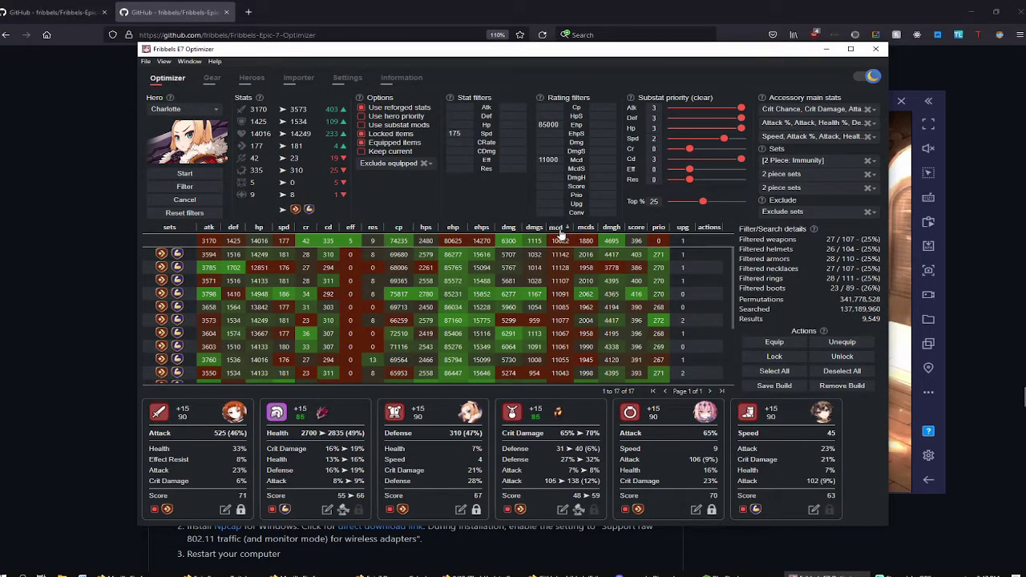
pyautogui.click(305, 257)
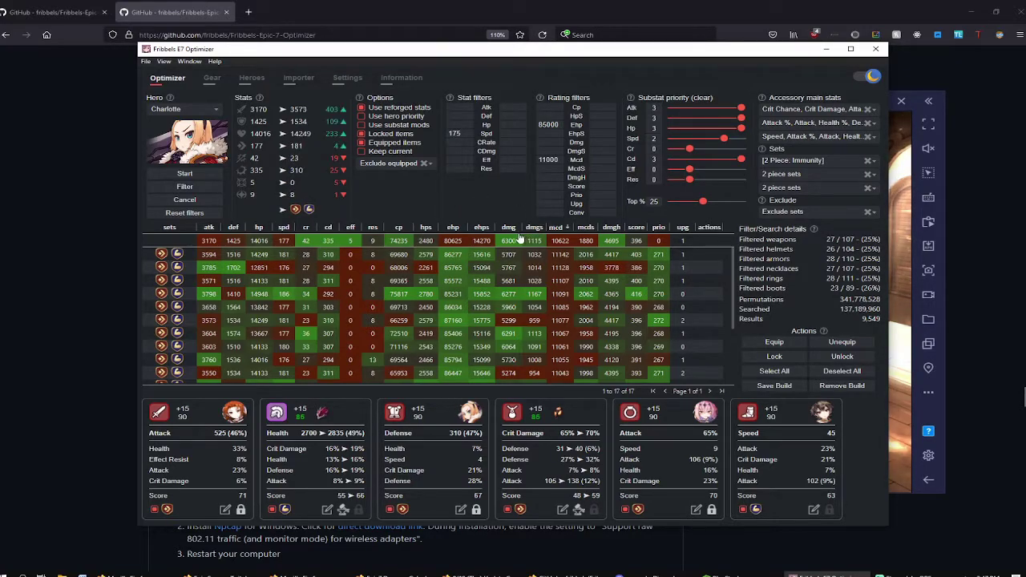
# Sort Charlotte's builds by ehps and select the highest one to show its gear
pyautogui.click(479, 228)
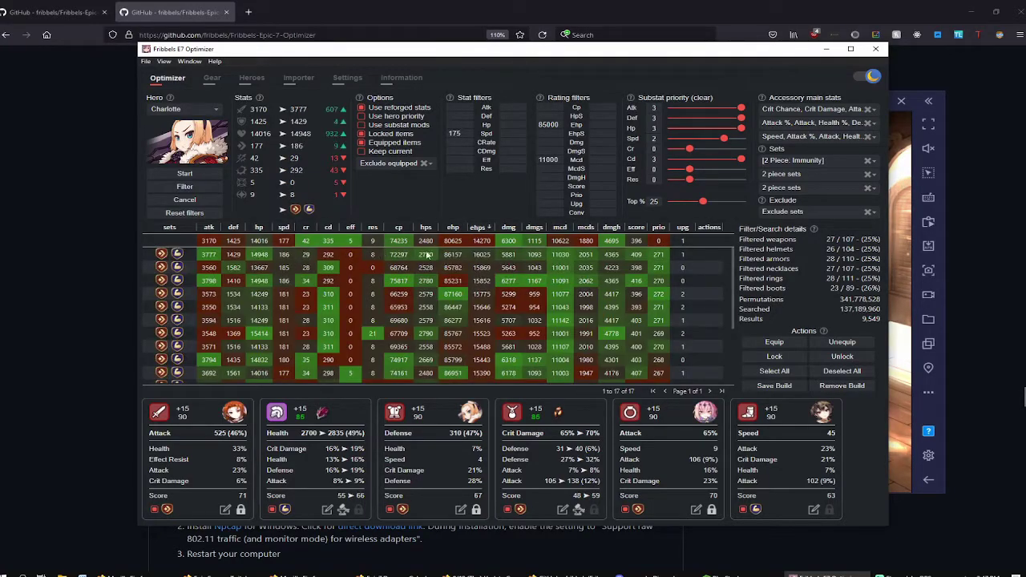
pyautogui.click(312, 258)
pyautogui.click(291, 262)
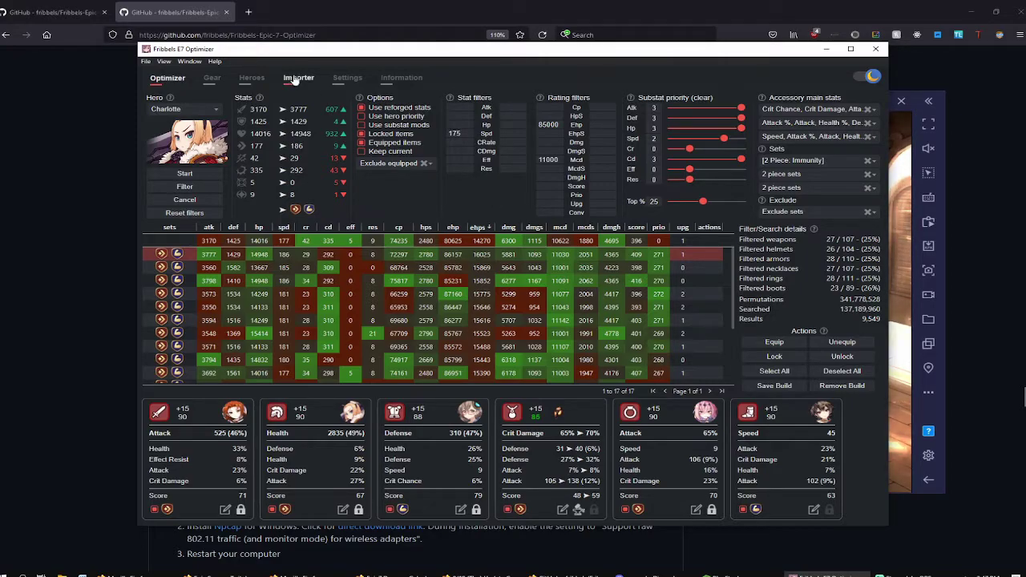
# Look over the program settings, version information and gear table, and return to Charlotte's build with the highest ehps
pyautogui.click(351, 79)
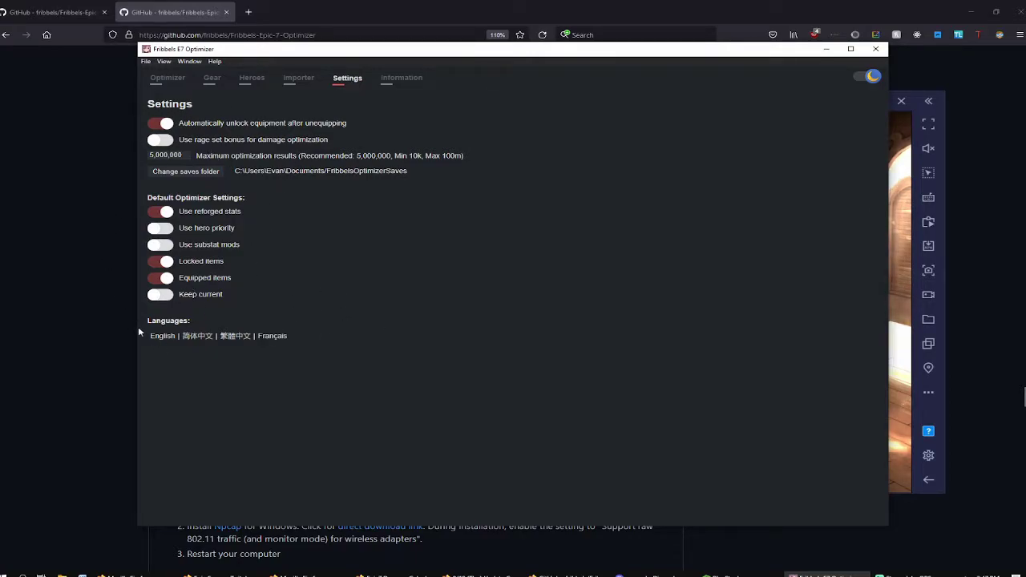
pyautogui.click(401, 78)
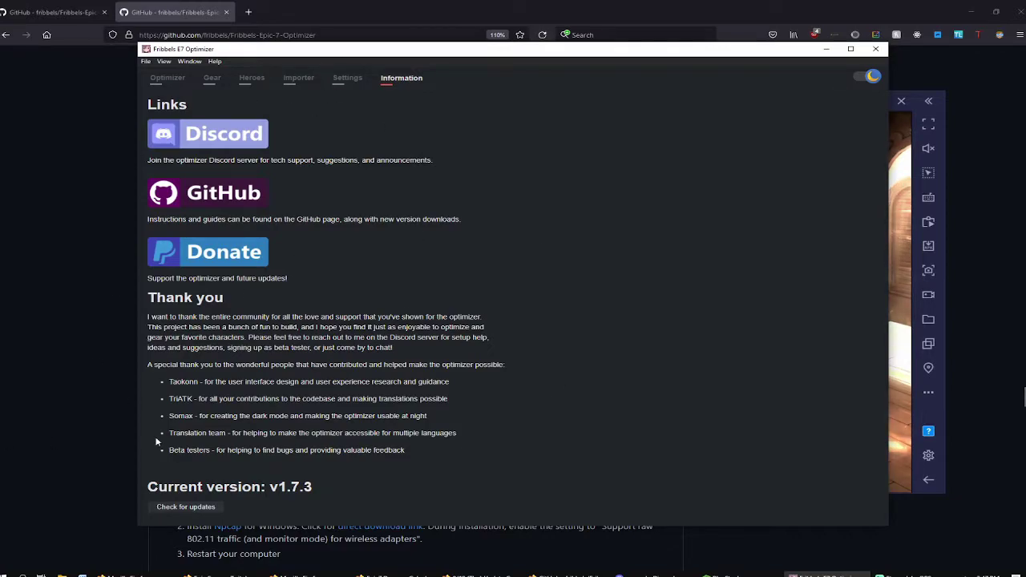
pyautogui.click(252, 79)
pyautogui.click(215, 79)
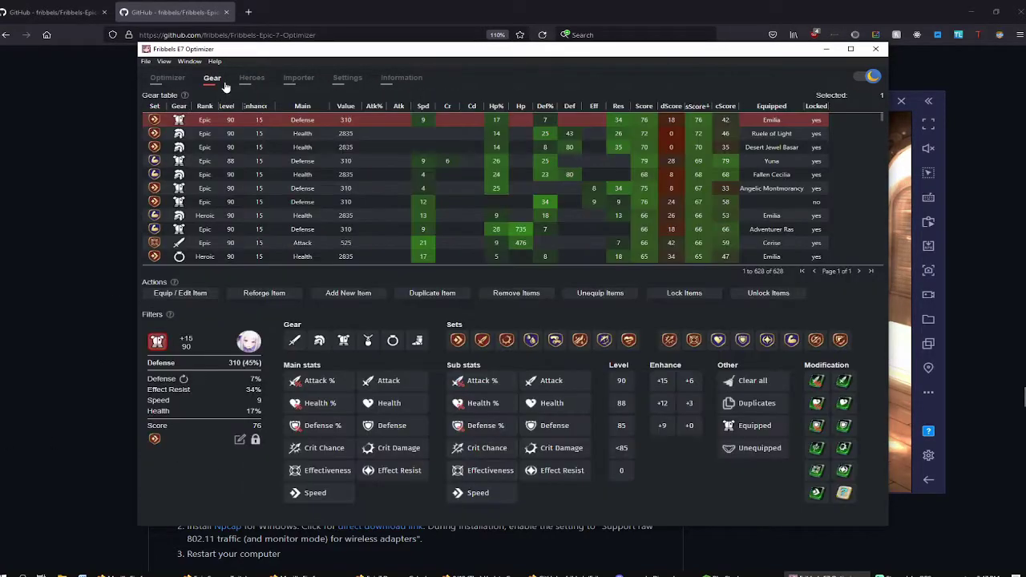
pyautogui.click(168, 79)
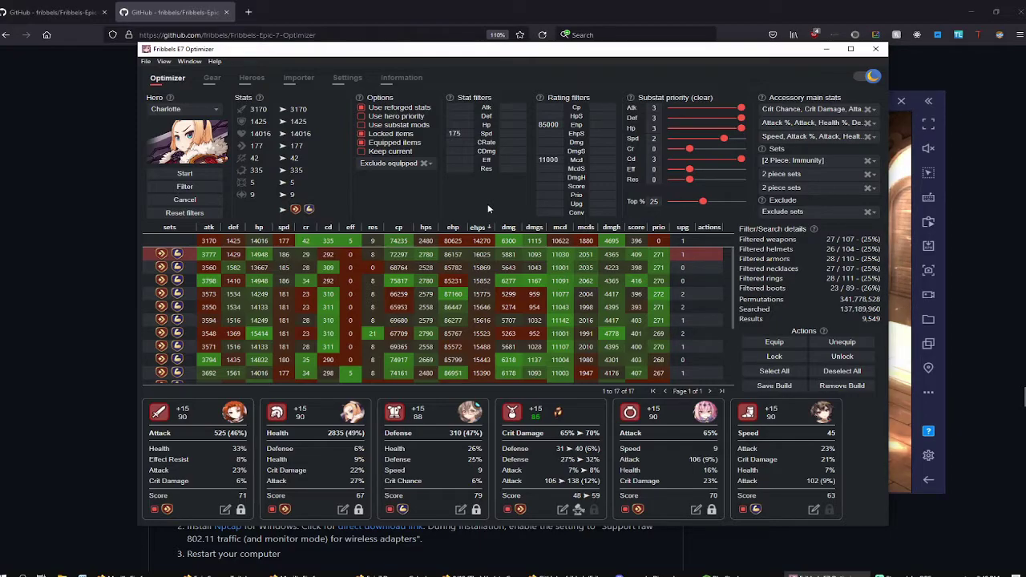
pyautogui.click(502, 254)
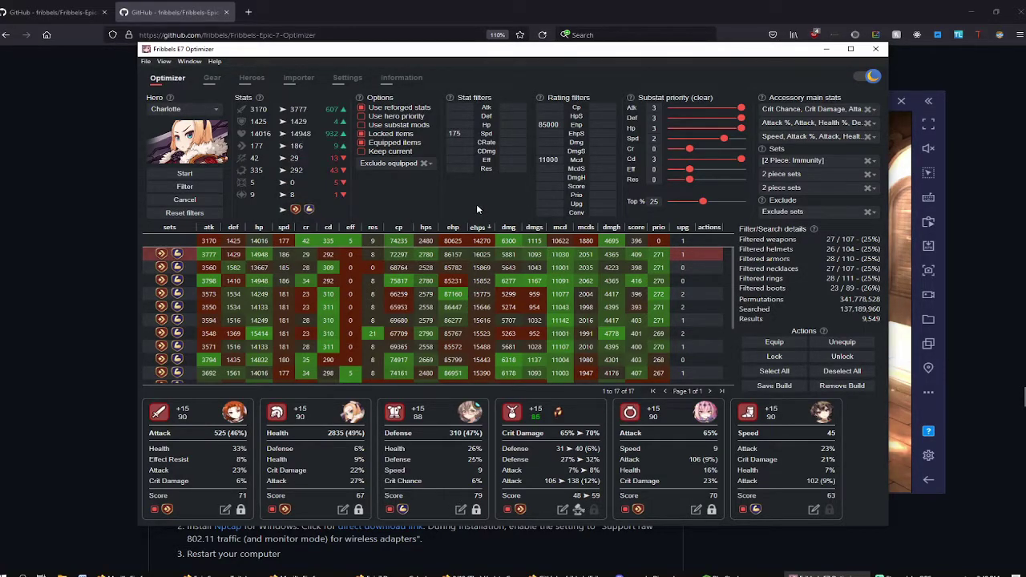
# Sort the gear table by fScore and examine the highest-ranked items
pyautogui.click(213, 80)
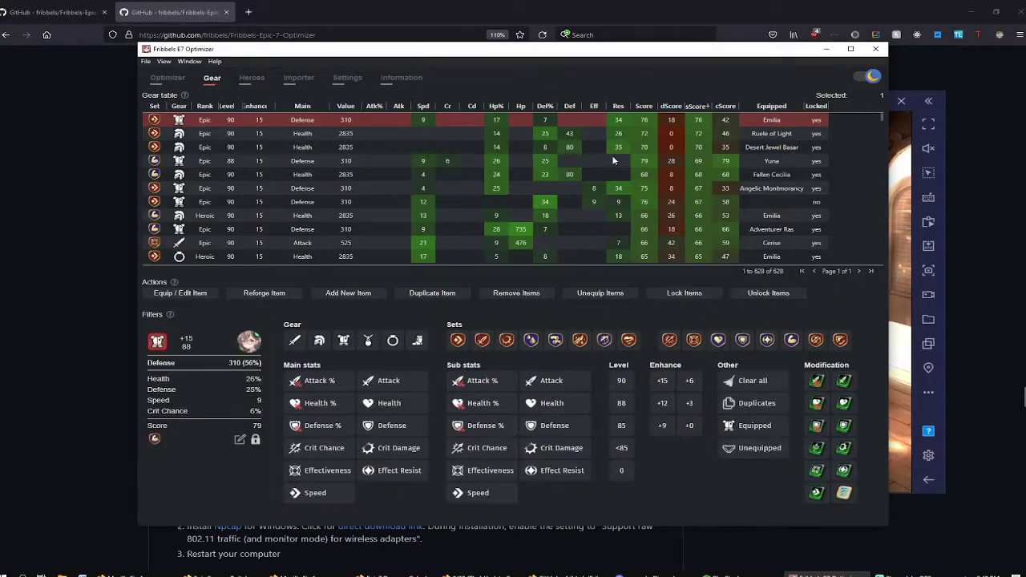
pyautogui.click(671, 106)
pyautogui.scroll(-6, 665, 210)
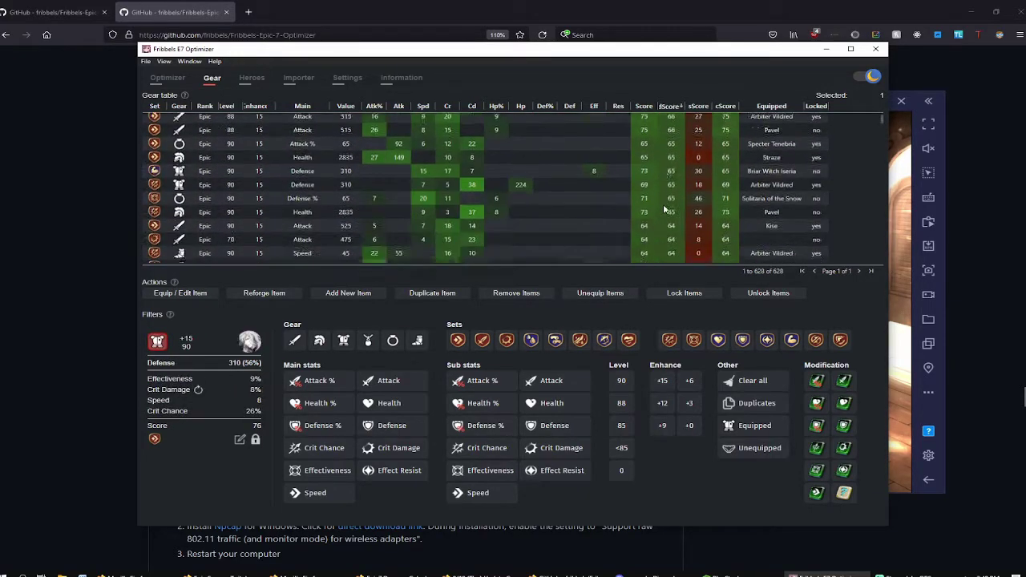
pyautogui.scroll(6, 681, 210)
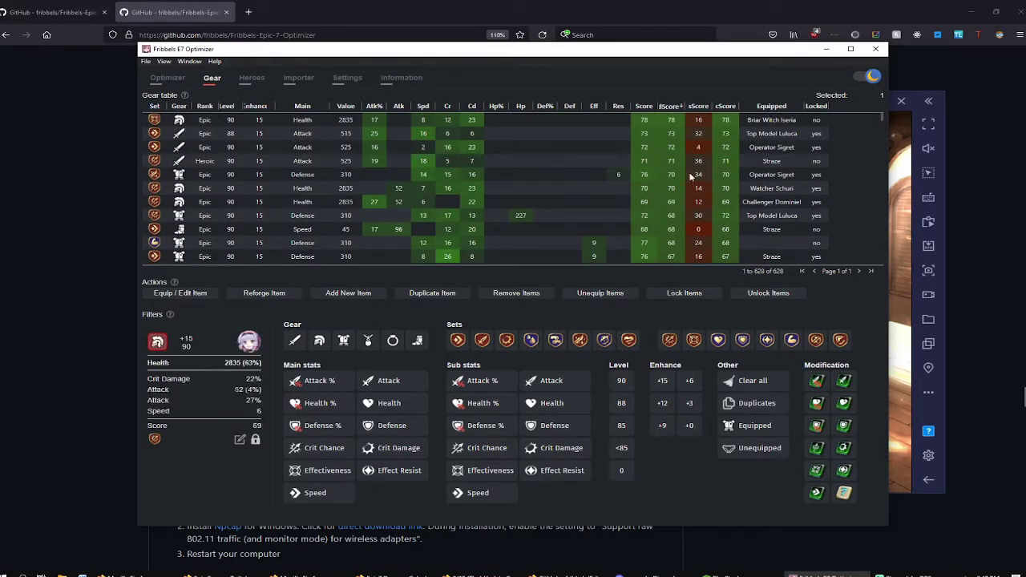
pyautogui.scroll(-5, 674, 221)
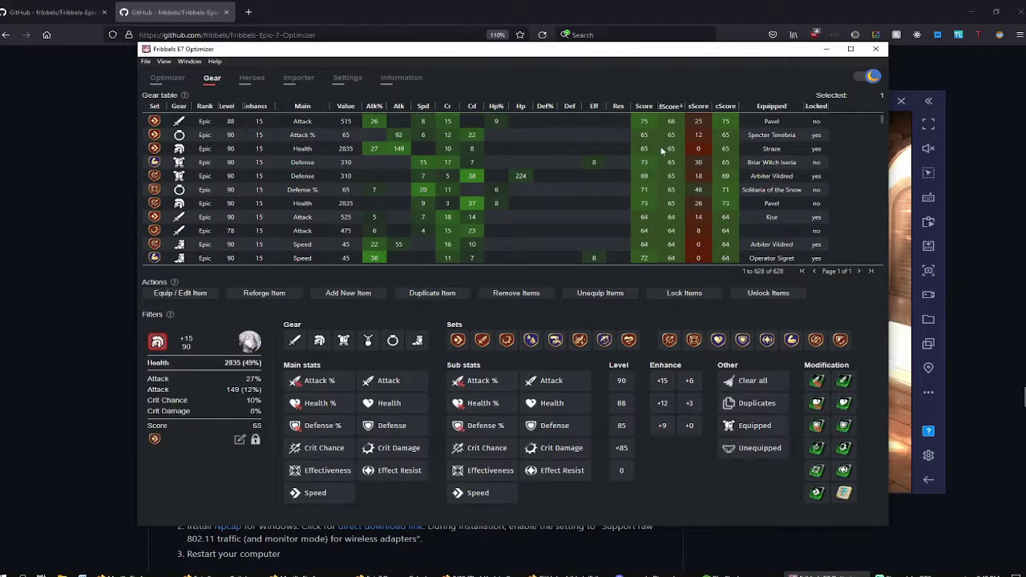
pyautogui.scroll(5, 681, 210)
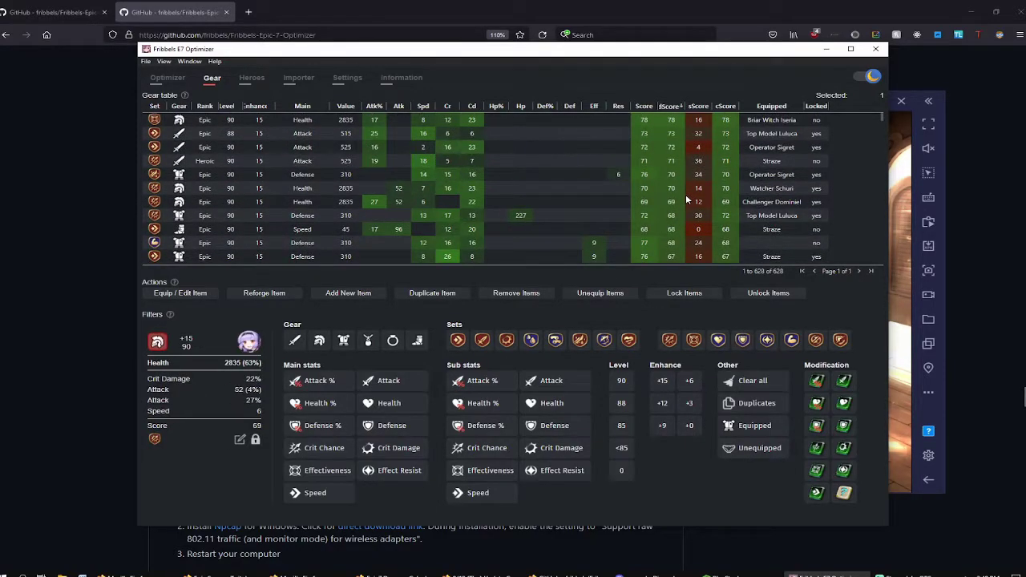
pyautogui.click(167, 78)
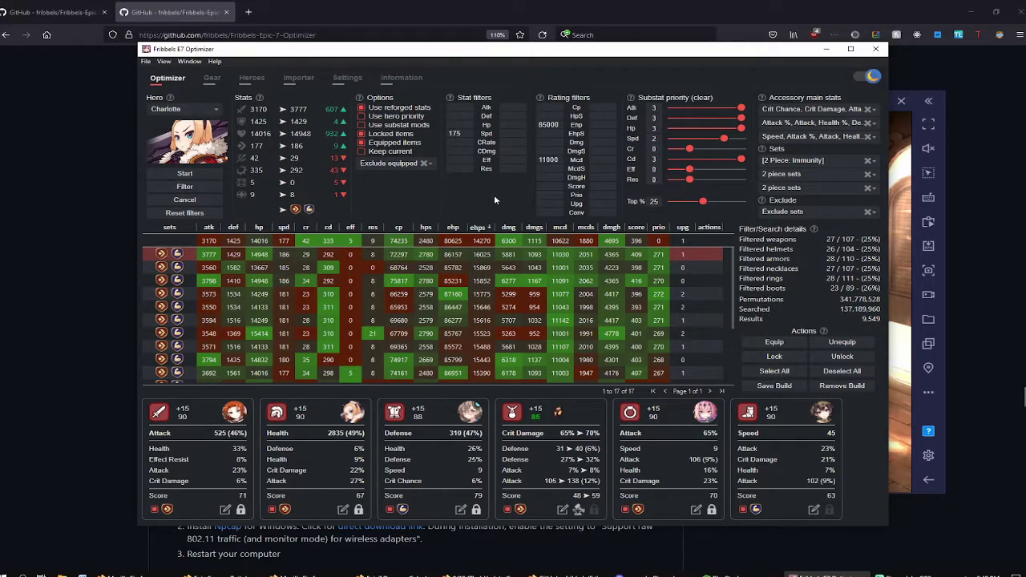
pyautogui.click(222, 84)
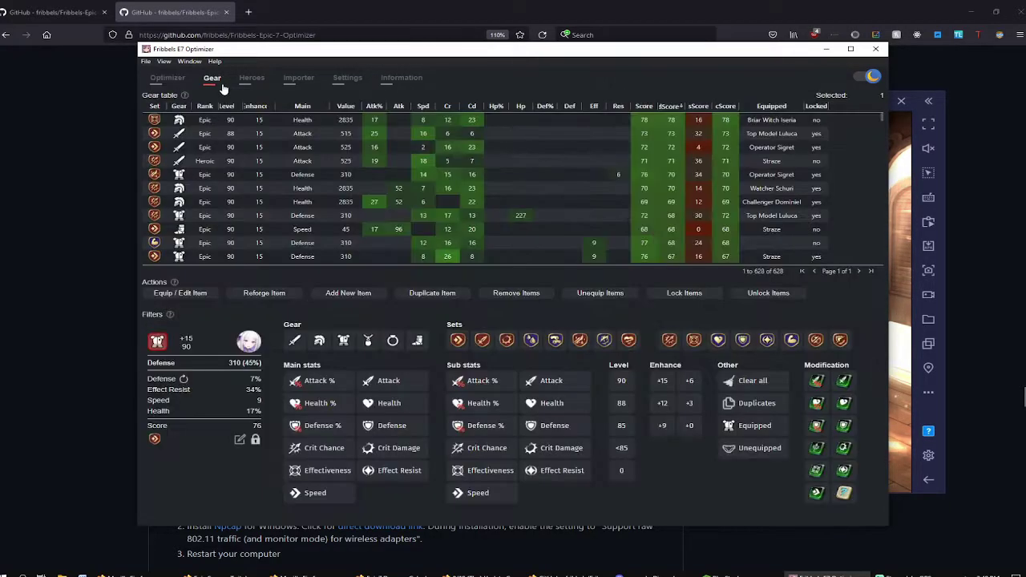
pyautogui.click(252, 86)
pyautogui.click(176, 87)
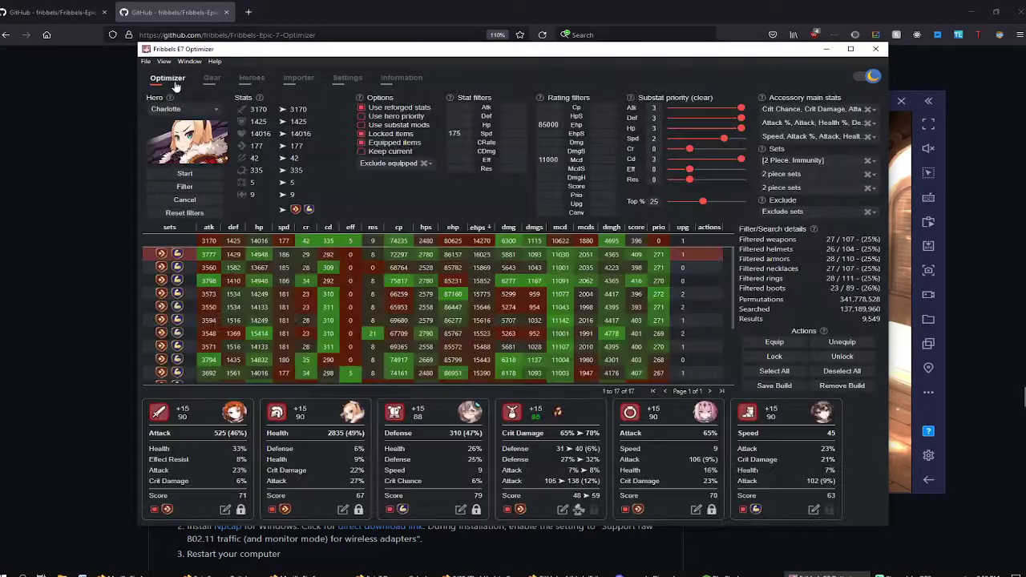